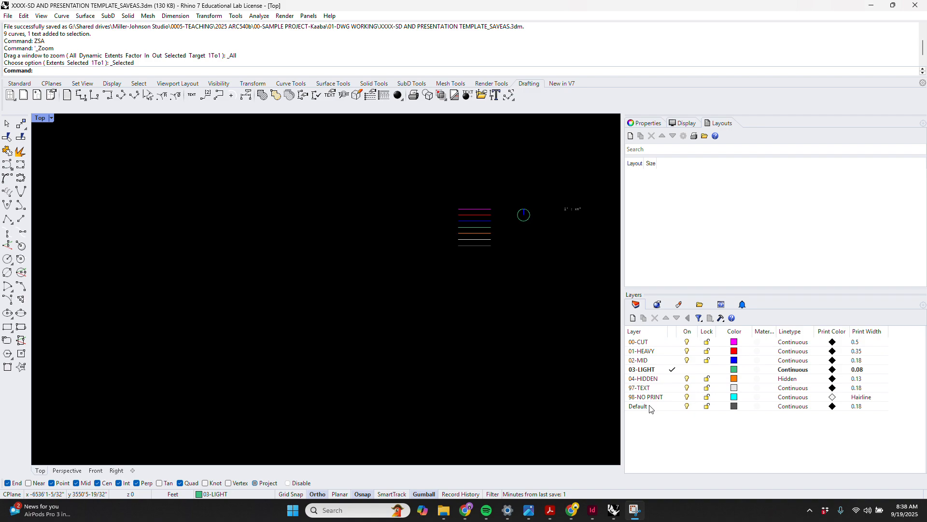
# Step: Switch to the 250901-KAABA DRAWING file and turn off the 99-PICTURE layer
pyautogui.click(495, 320)
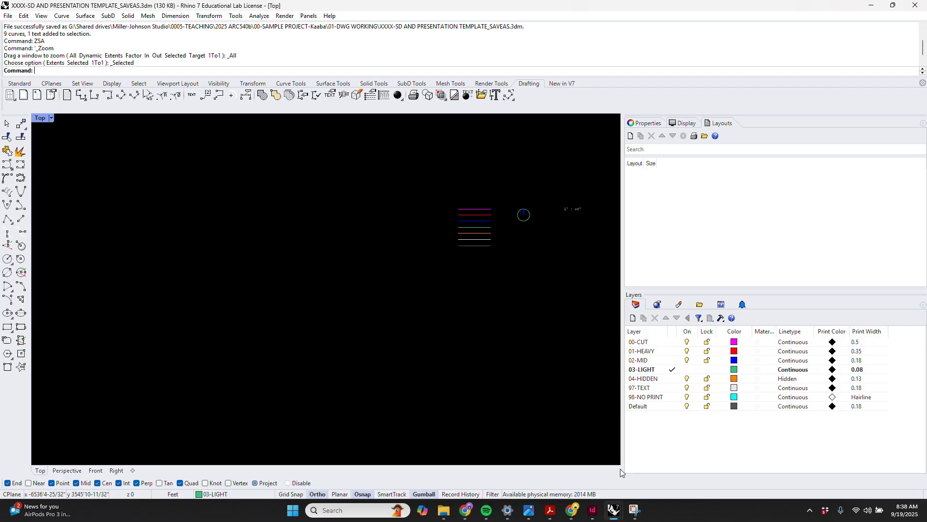
pyautogui.moveTo(614, 515)
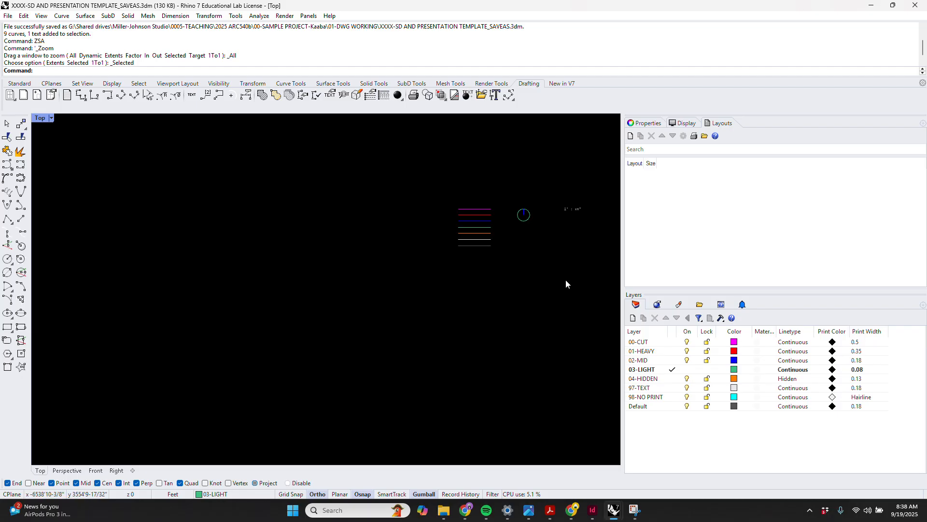
pyautogui.click(563, 467)
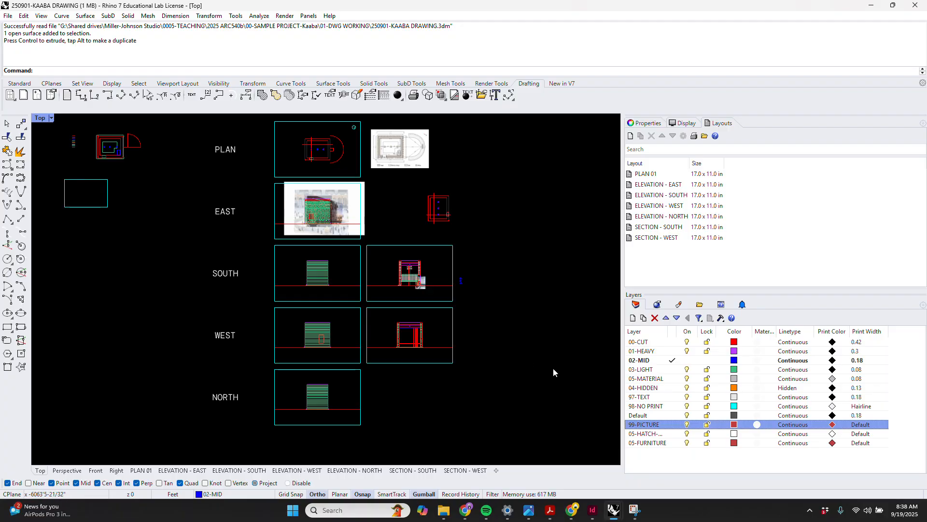
pyautogui.click(687, 424)
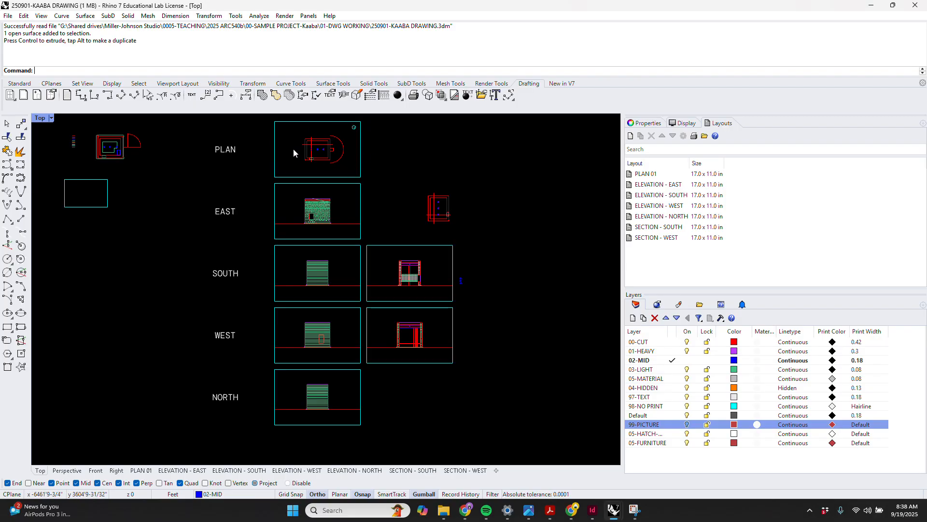
# Step: Preview a print of the Top view using a window around the East elevation frame, and cancel without printing
pyautogui.click(650, 123)
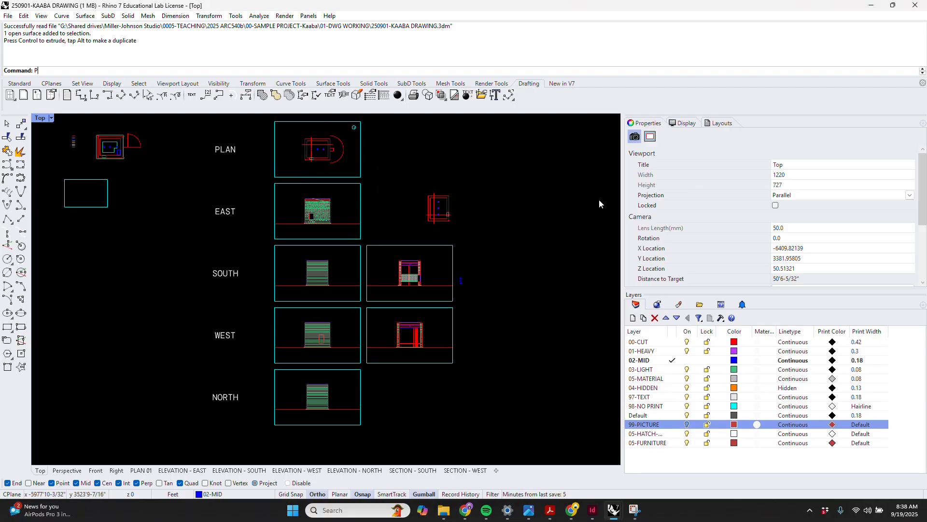
pyautogui.write('rint')
pyautogui.press('Return')
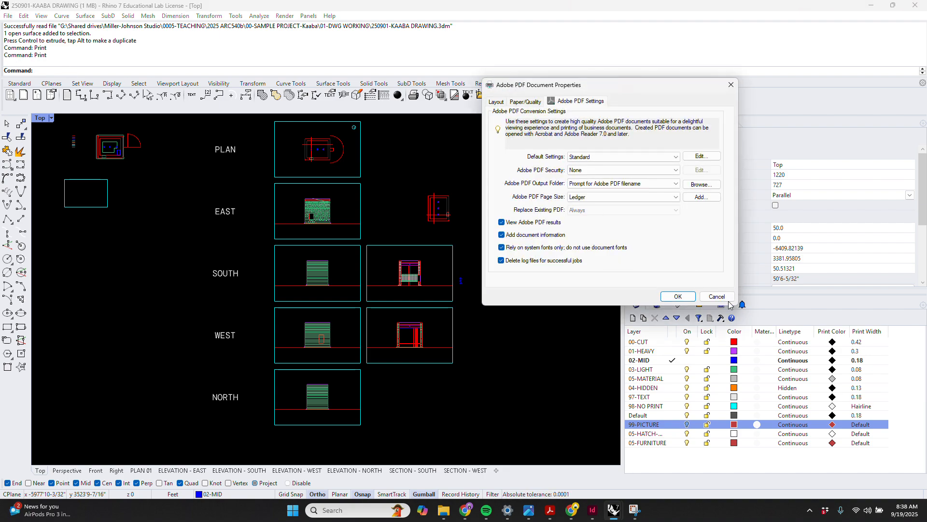
pyautogui.click(724, 295)
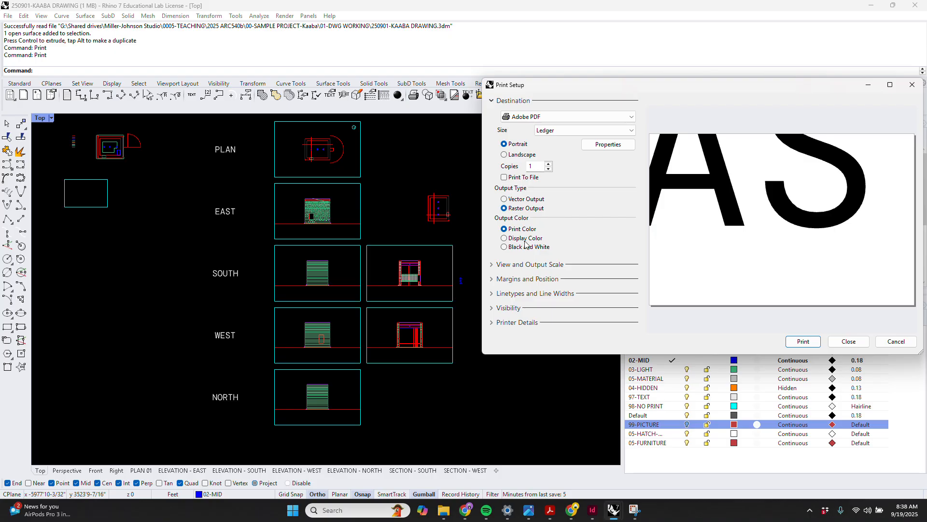
pyautogui.click(523, 264)
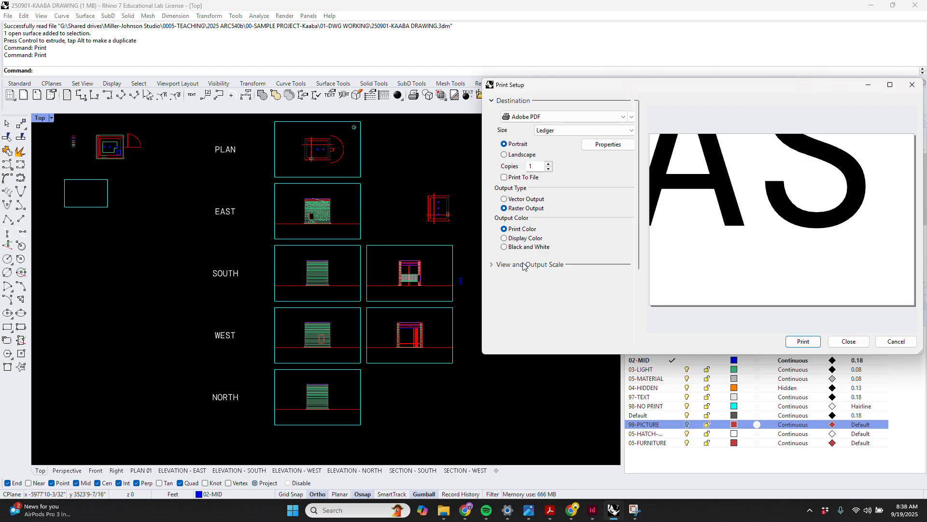
pyautogui.click(574, 315)
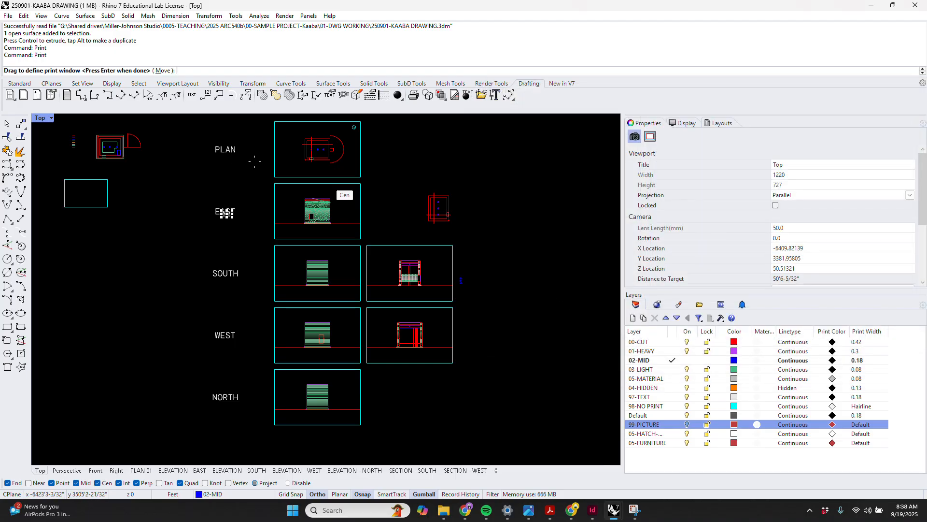
pyautogui.moveTo(274, 183); pyautogui.dragTo(360, 239)
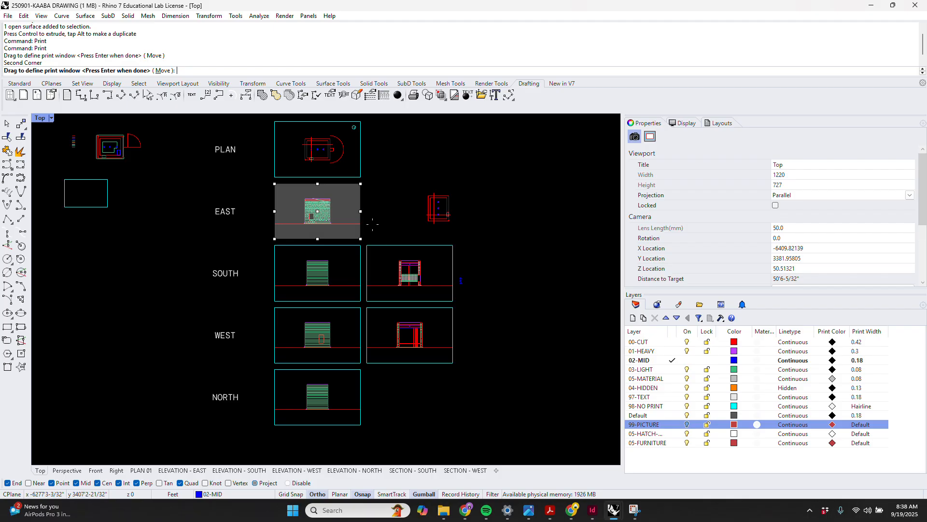
pyautogui.press('Return')
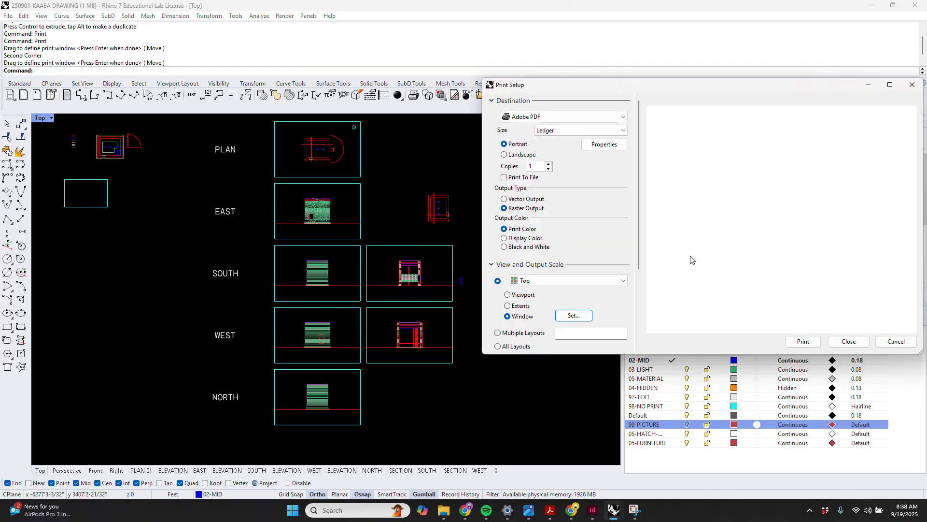
pyautogui.click(896, 341)
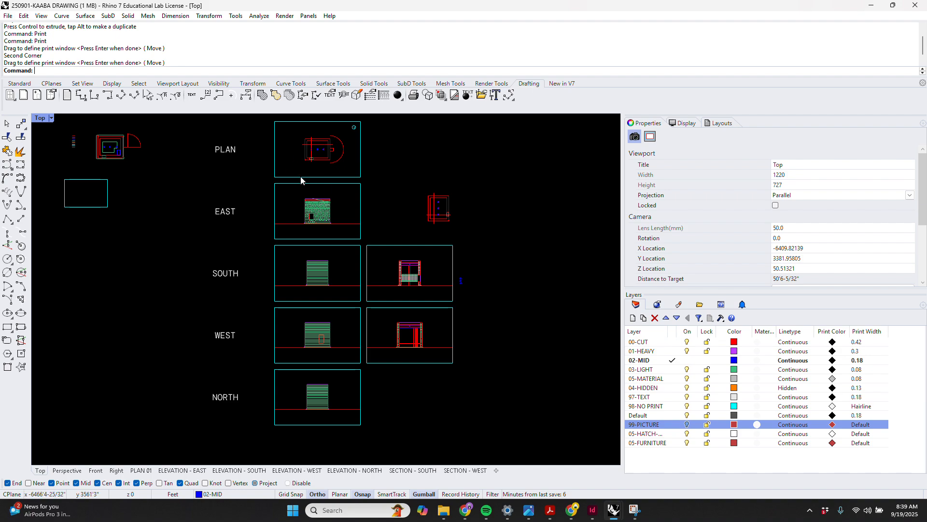
# Step: Measure the thickness of the left masonry wall at its top in the South section drawing
pyautogui.scroll(10, 315, 126)
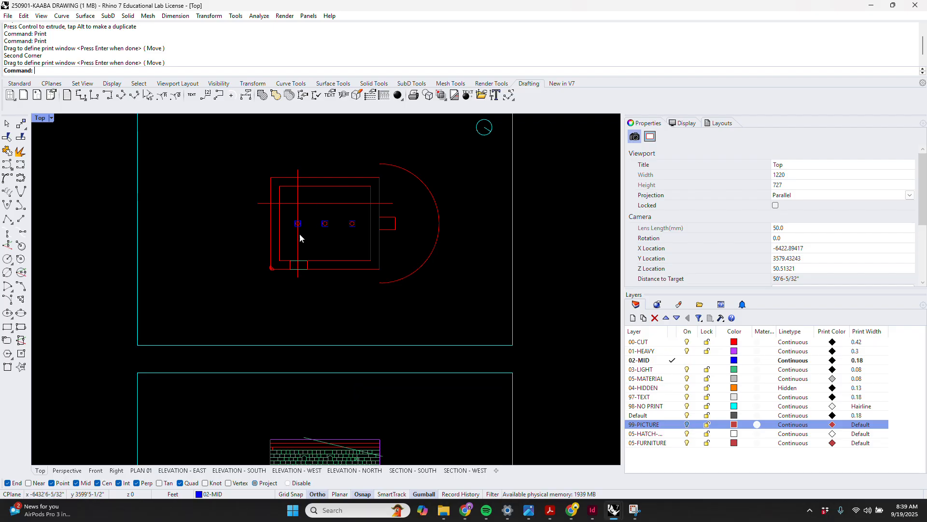
pyautogui.scroll(-6, 299, 237)
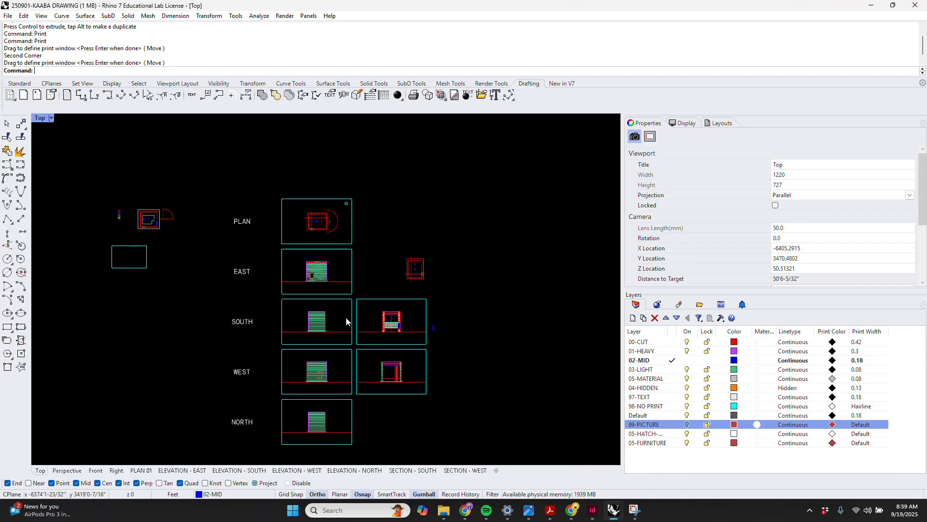
pyautogui.scroll(5, 364, 376)
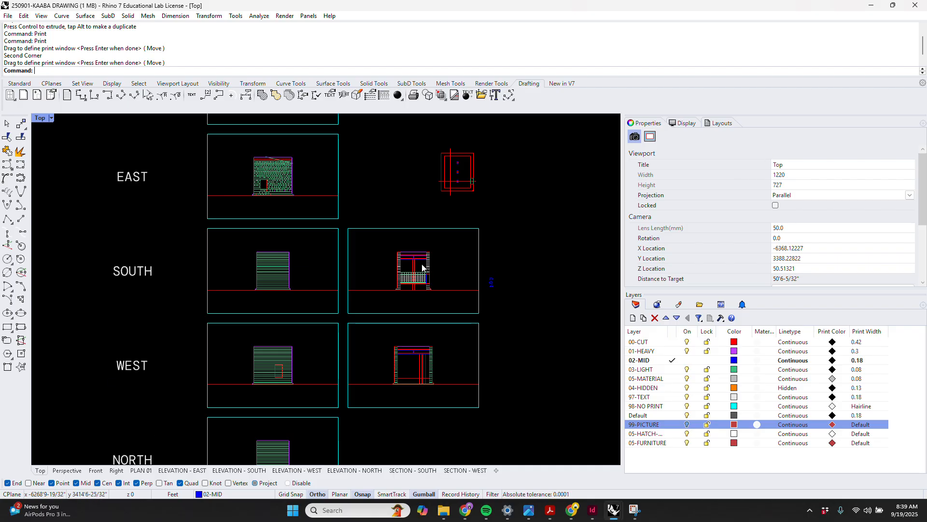
pyautogui.scroll(8, 422, 264)
pyautogui.write('DI')
pyautogui.press('Return')
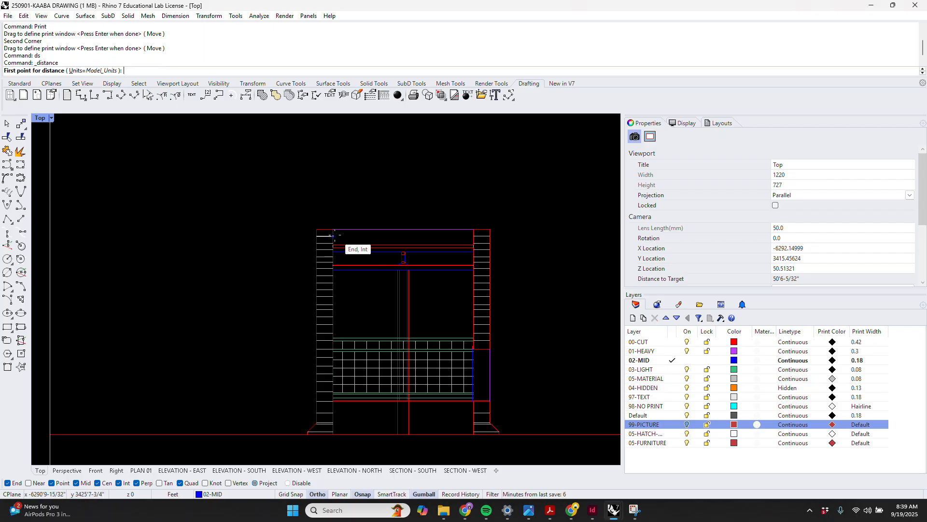
pyautogui.click(332, 228)
pyautogui.click(315, 228)
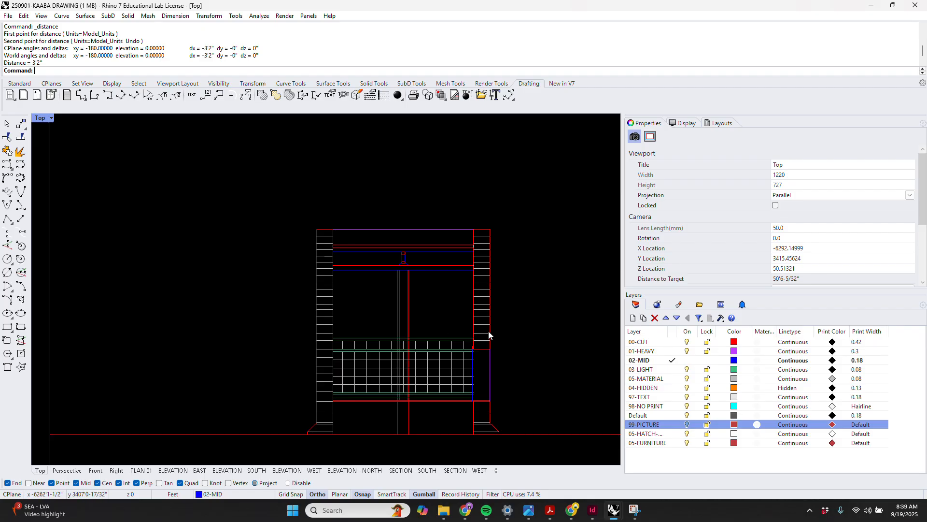
pyautogui.scroll(-10, 417, 247)
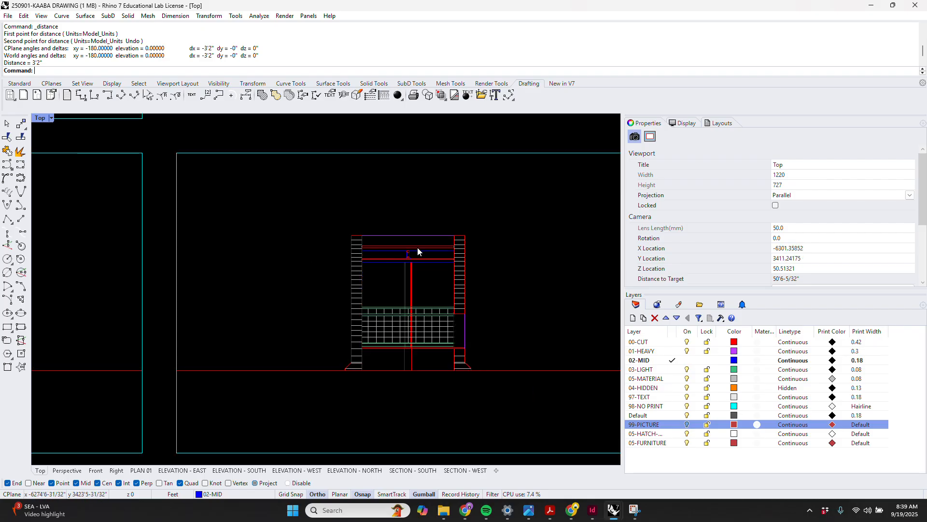
# Step: Open the PLAN 01 layout page
pyautogui.click(721, 124)
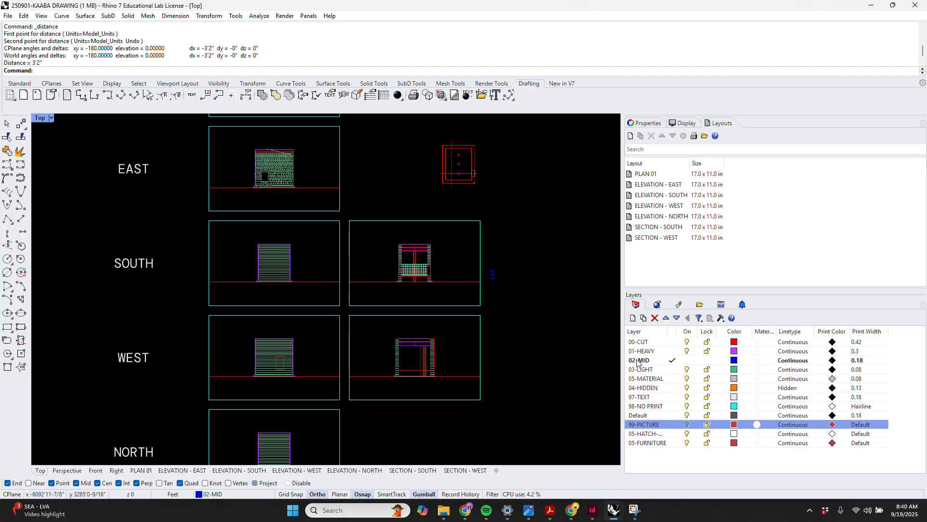
pyautogui.click(651, 175)
pyautogui.doubleClick(652, 175)
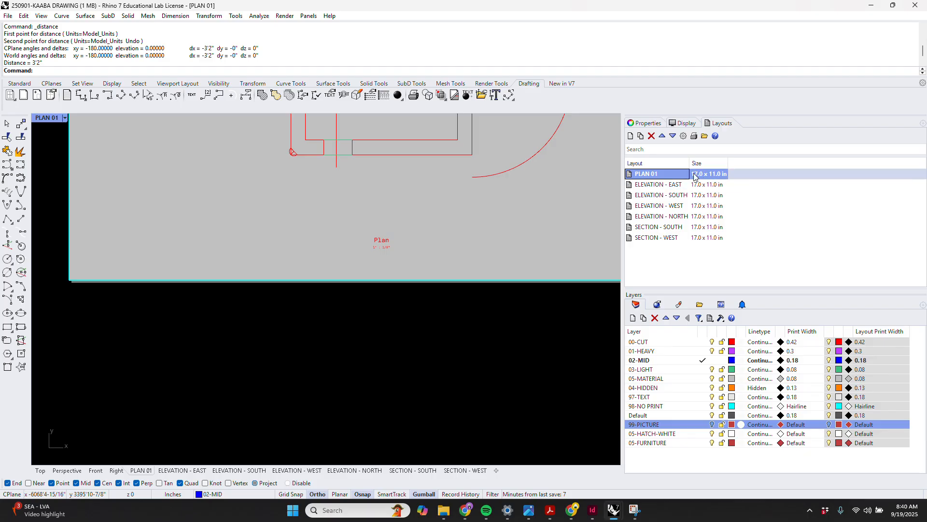
# Step: Measure the plan's left wall thickness in paper units on the PLAN 01 layout
pyautogui.scroll(-3, 363, 397)
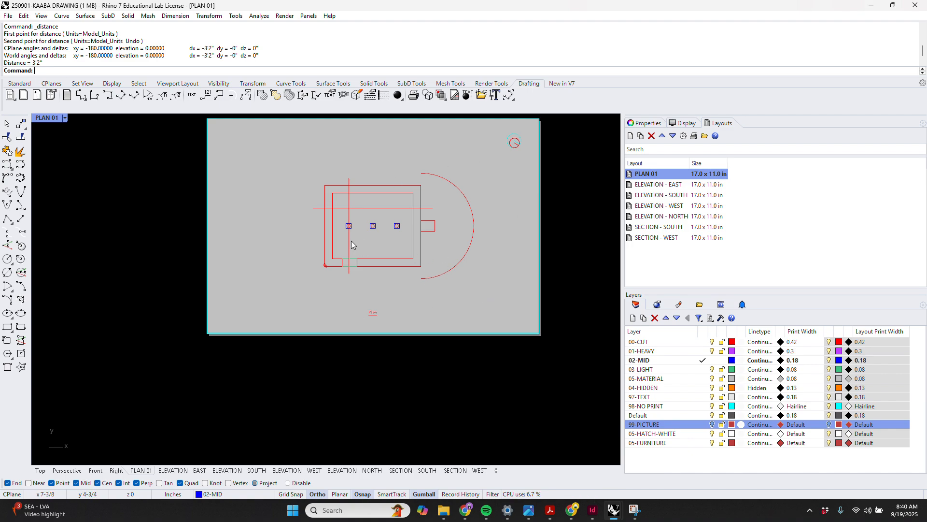
pyautogui.scroll(5, 335, 178)
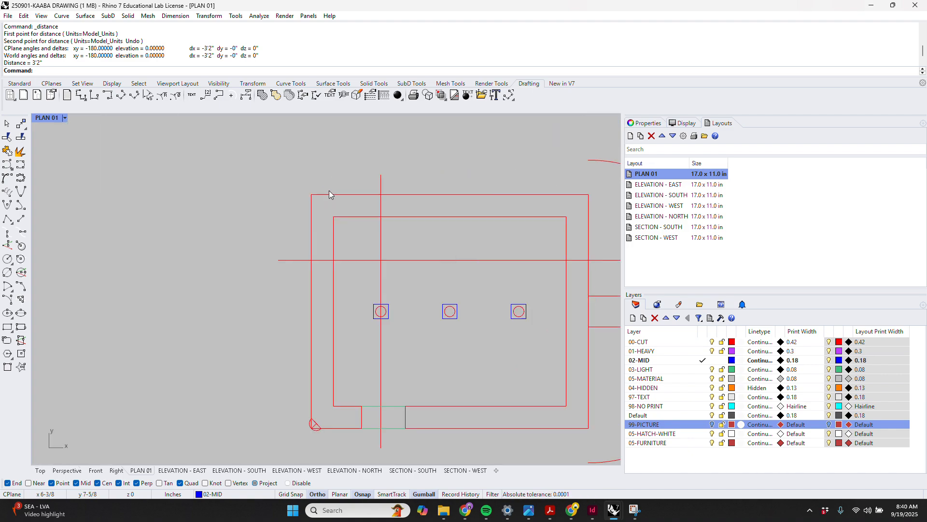
pyautogui.write('ds')
pyautogui.press('Return')
pyautogui.click(335, 223)
pyautogui.click(308, 222)
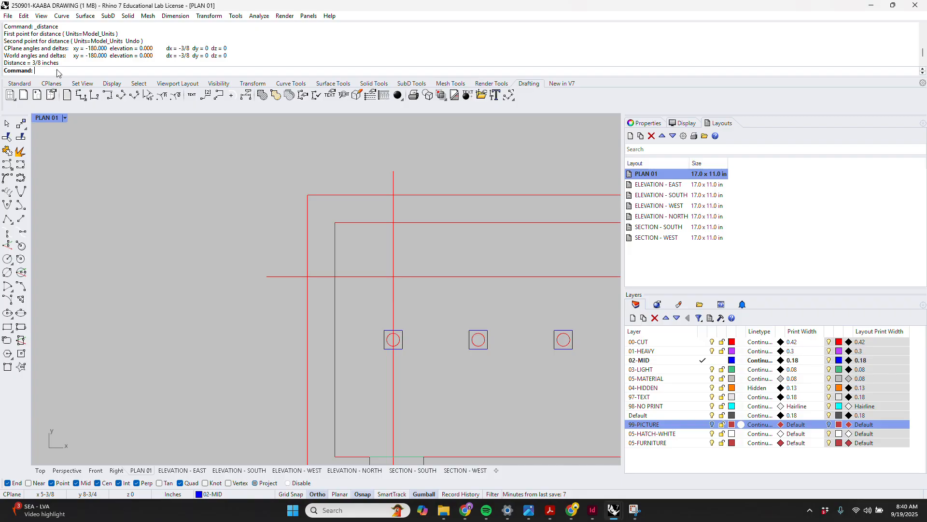
# Step: Select the scale label under the Plan title on the layout to examine it
pyautogui.scroll(-5, 257, 196)
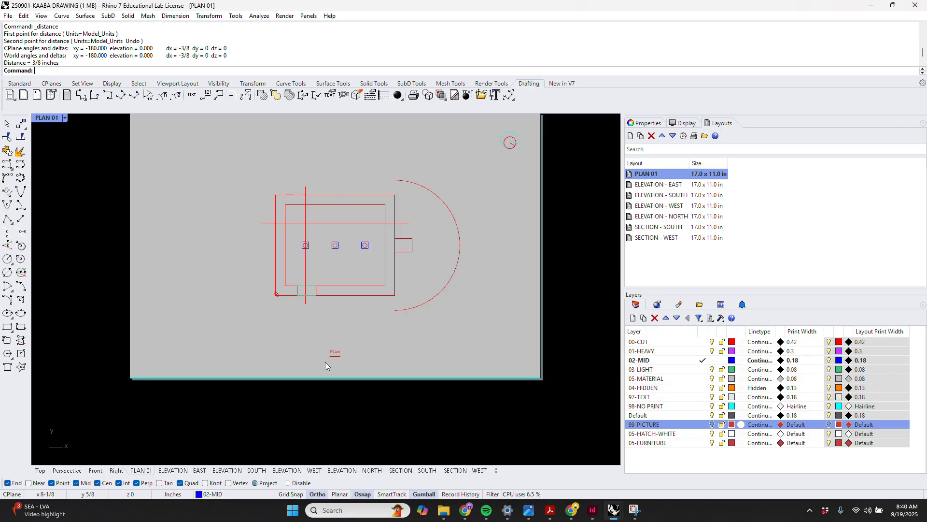
pyautogui.scroll(2, 367, 283)
pyautogui.click(343, 364)
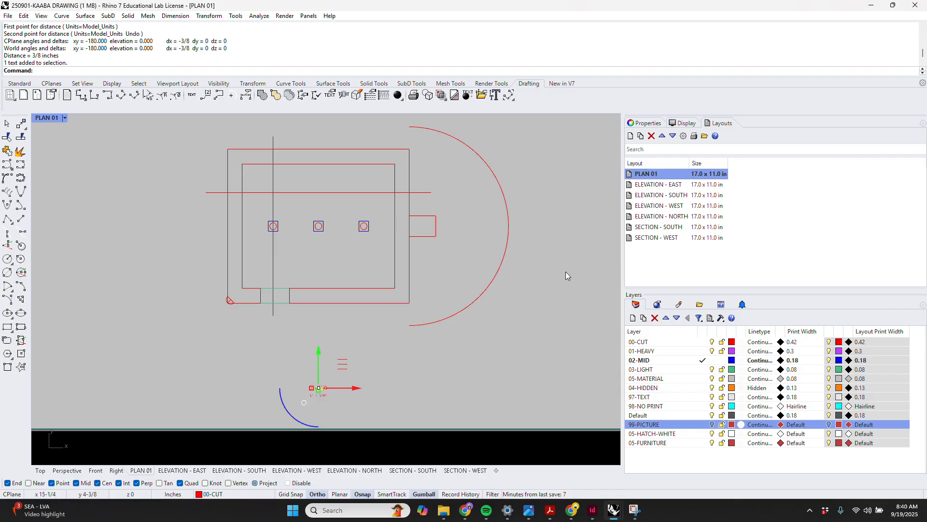
# Step: Activate the plan's detail view on the layout and select its building curves and the semicircular arc
pyautogui.doubleClick(479, 367)
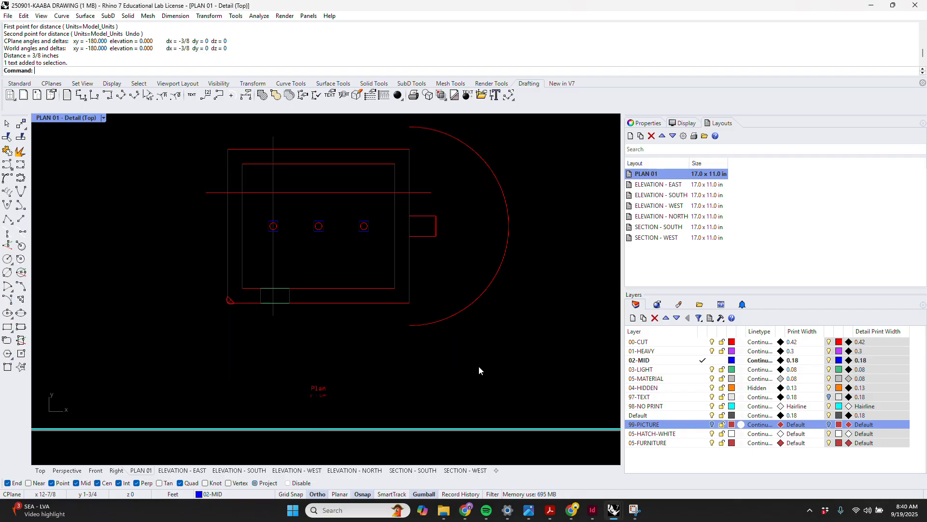
pyautogui.hotkey('ctrl', 'a')
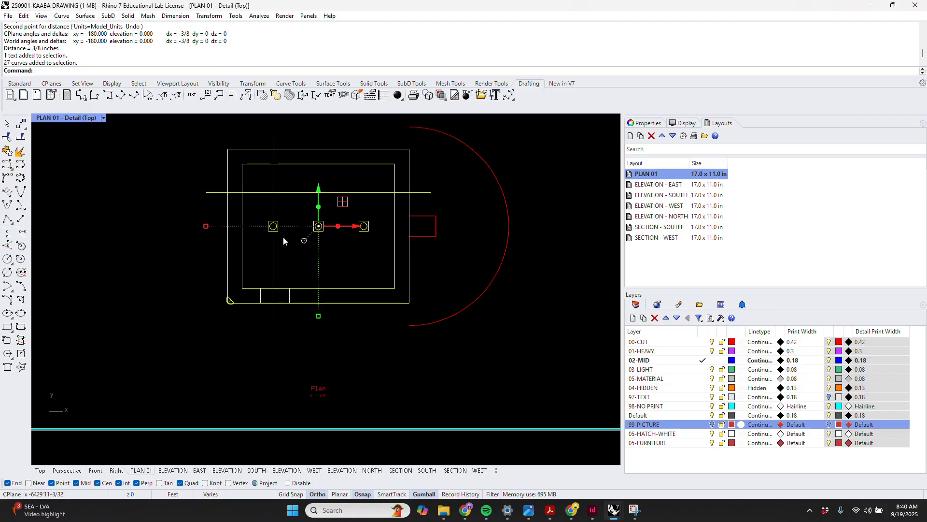
pyautogui.click(495, 280)
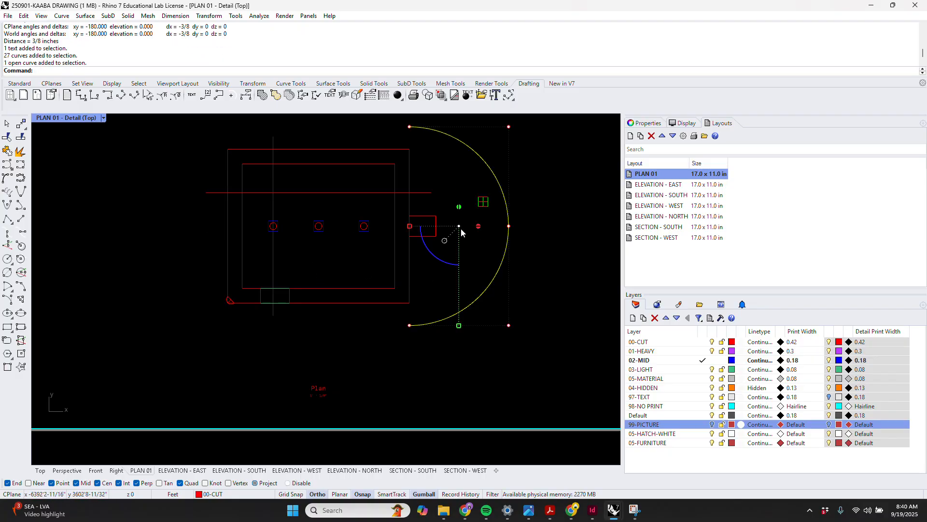
# Step: Try starting a polyline at the corner of the small rectangle beside the plan, cancel it, and return to the layout
pyautogui.write('v')
pyautogui.press('Return')
pyautogui.click(436, 237)
pyautogui.press('Escape')
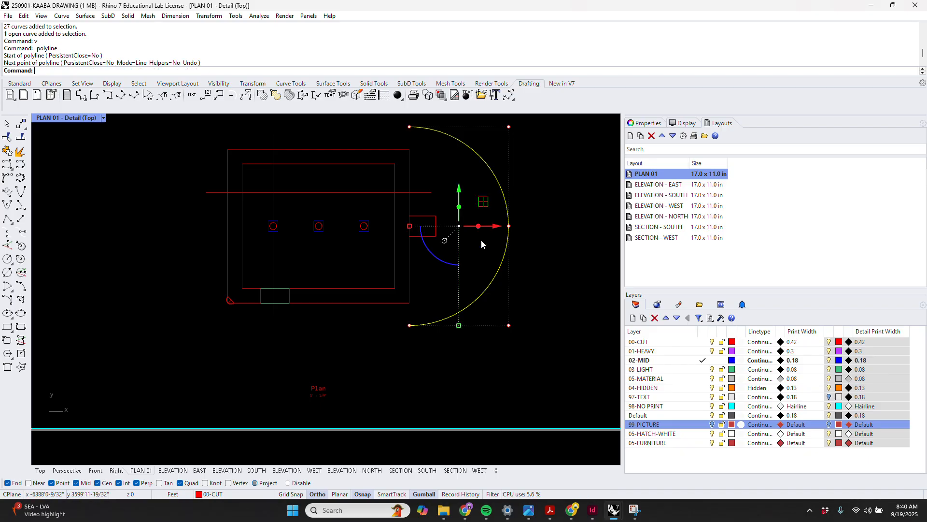
pyautogui.scroll(-3, 393, 258)
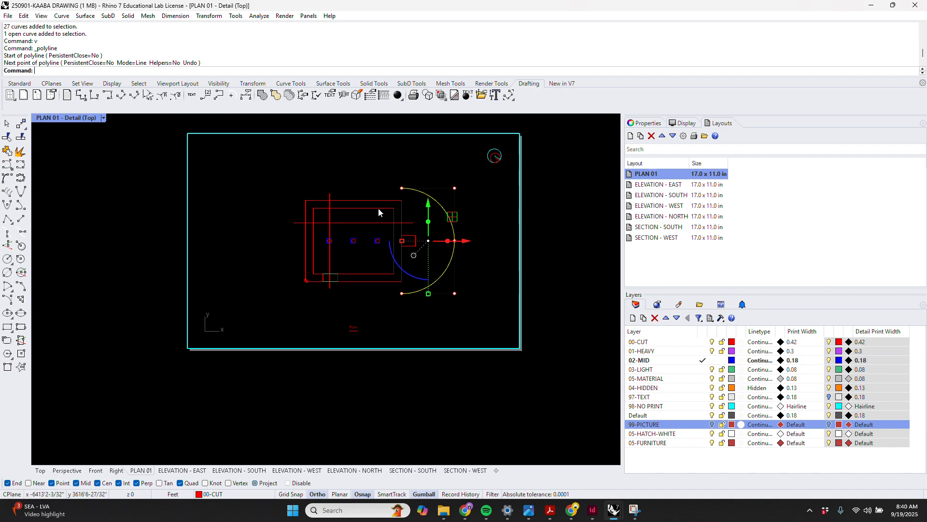
pyautogui.press('Escape')
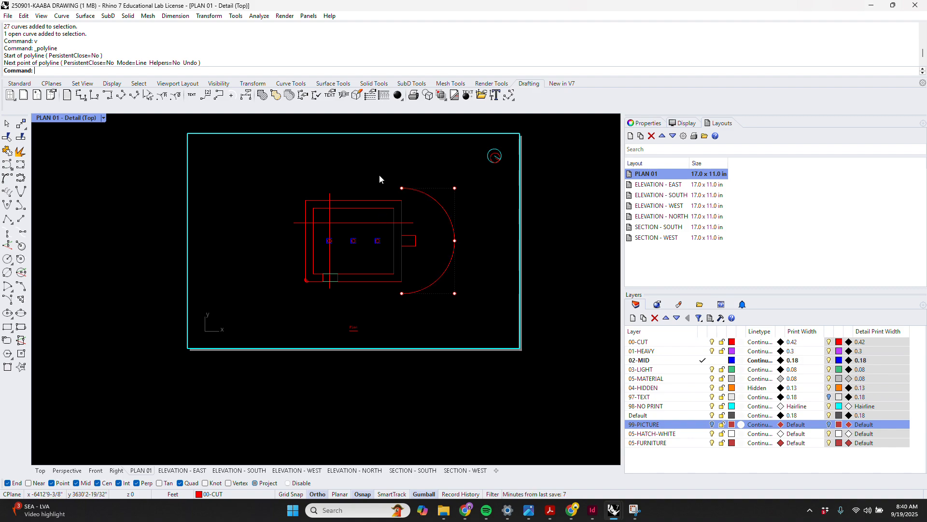
pyautogui.doubleClick(379, 175)
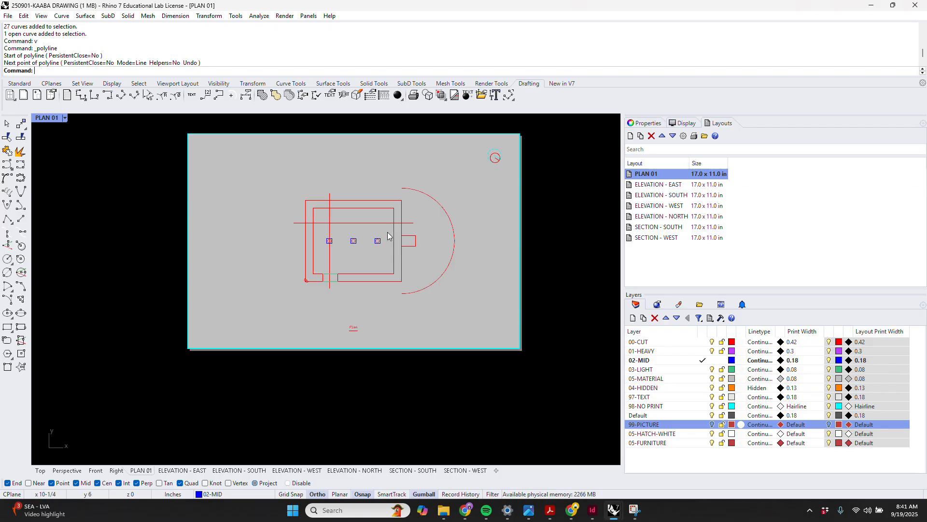
# Step: Print multiple layouts 1-7 with the Adobe PDF printer on Ledger paper
pyautogui.write('rint')
pyautogui.press('Return')
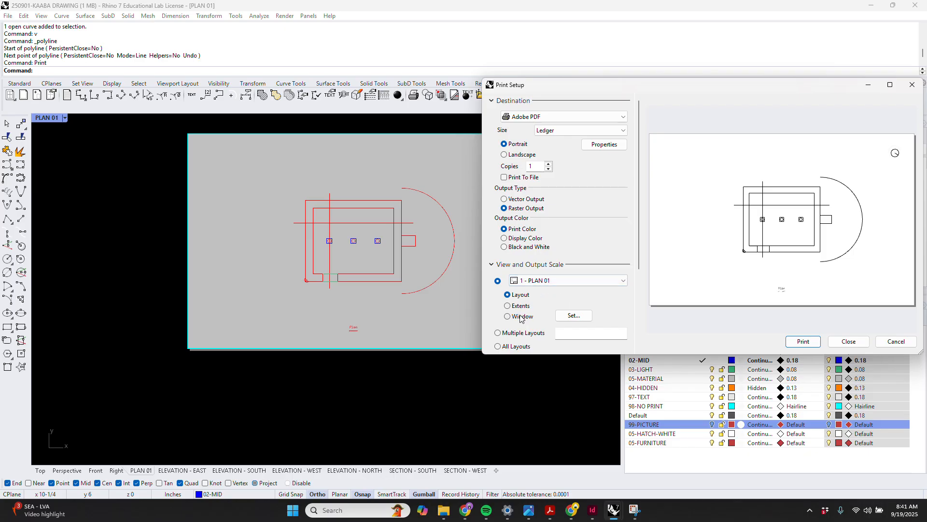
pyautogui.click(498, 333)
pyautogui.click(593, 280)
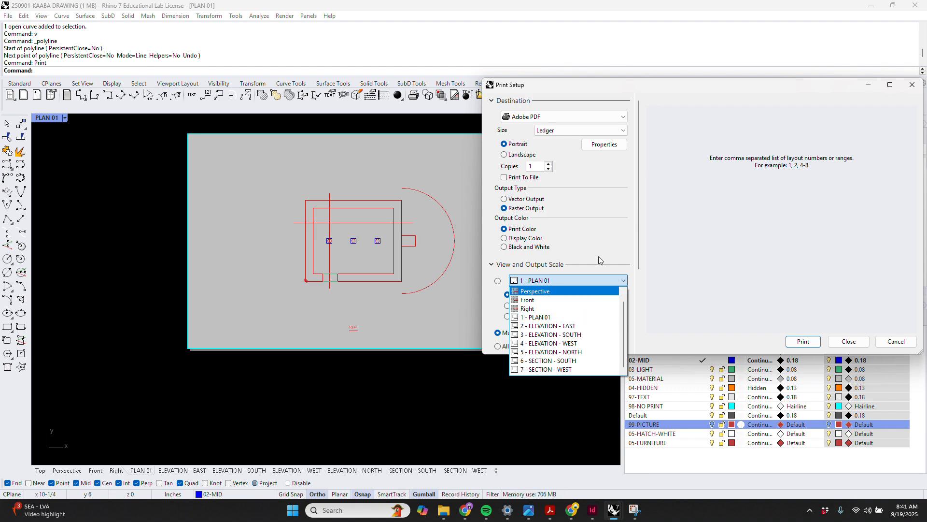
pyautogui.click(536, 317)
pyautogui.click(588, 336)
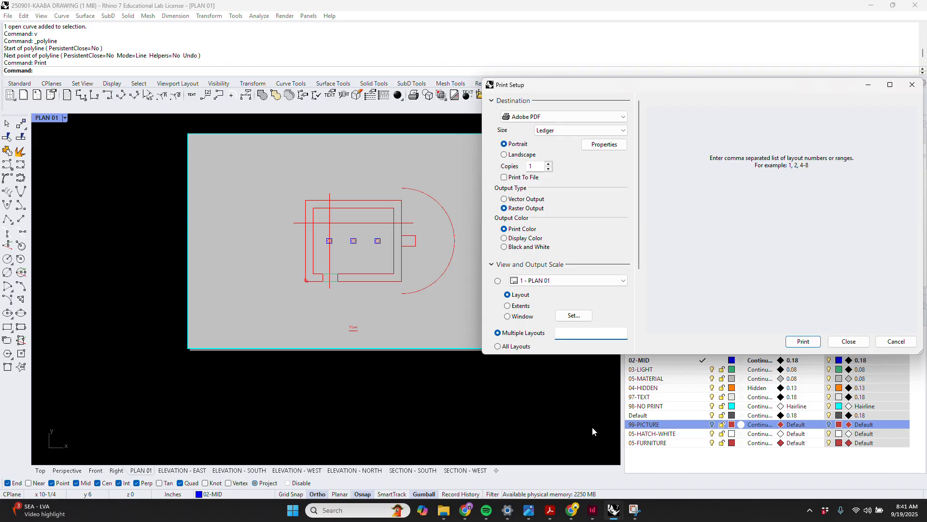
pyautogui.write('1-7')
pyautogui.click(803, 341)
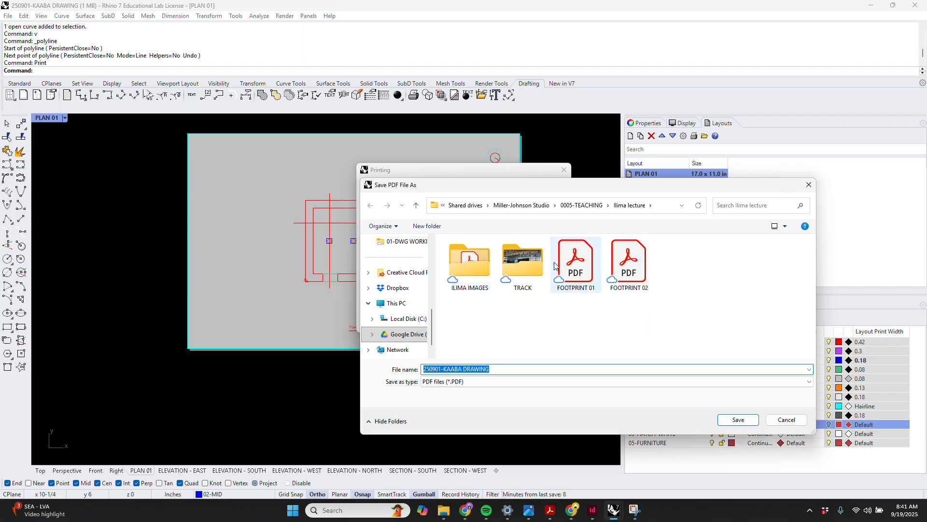
# Step: Save the PDF as 250901-KAABA DRAWING TEST in 0005-TEACHING > 2025 ARC540b > 00-SAMPLE PROJECT-Kaaba
pyautogui.click(531, 210)
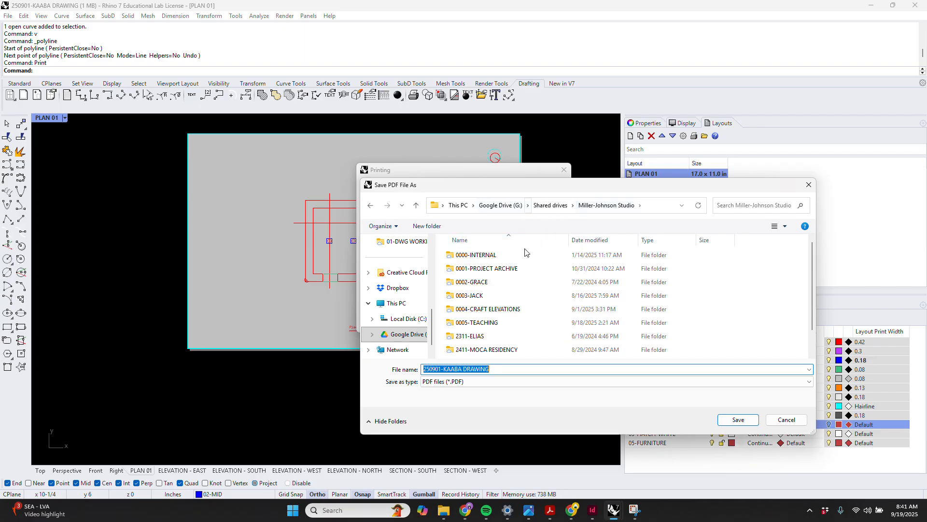
pyautogui.doubleClick(483, 323)
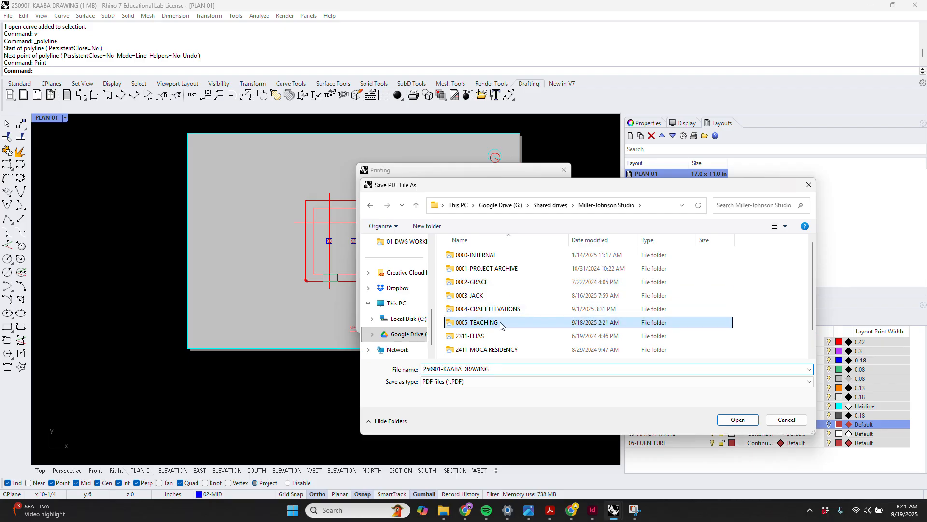
pyautogui.doubleClick(494, 259)
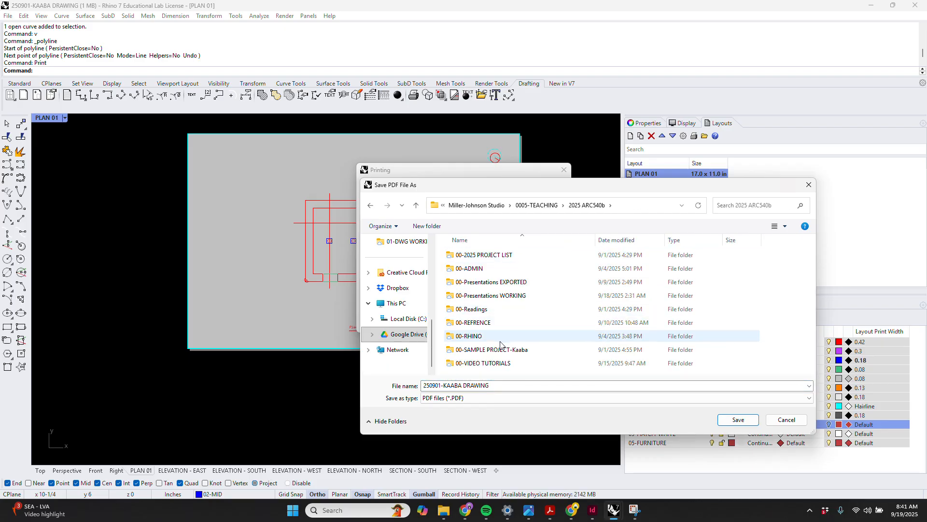
pyautogui.click(503, 351)
pyautogui.doubleClick(502, 351)
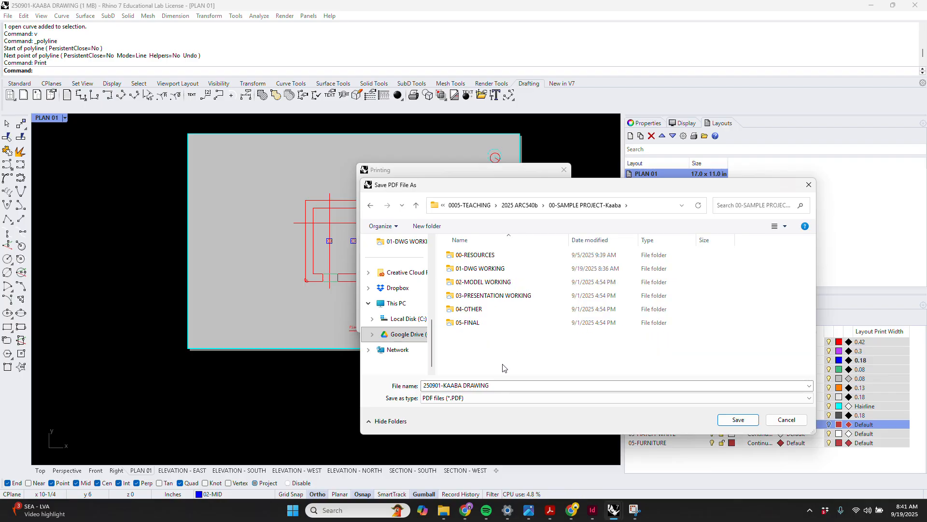
pyautogui.click(502, 385)
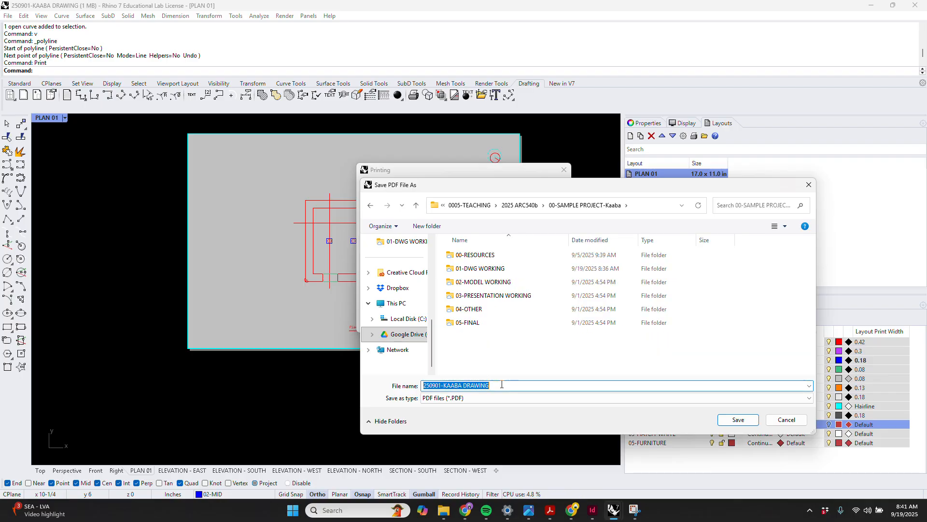
pyautogui.click(502, 385)
pyautogui.write('TEST')
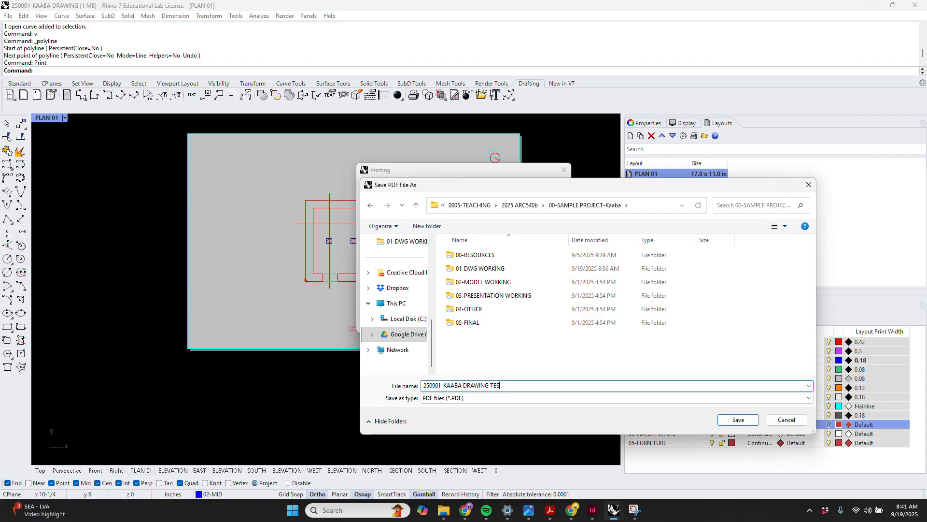
pyautogui.click(746, 420)
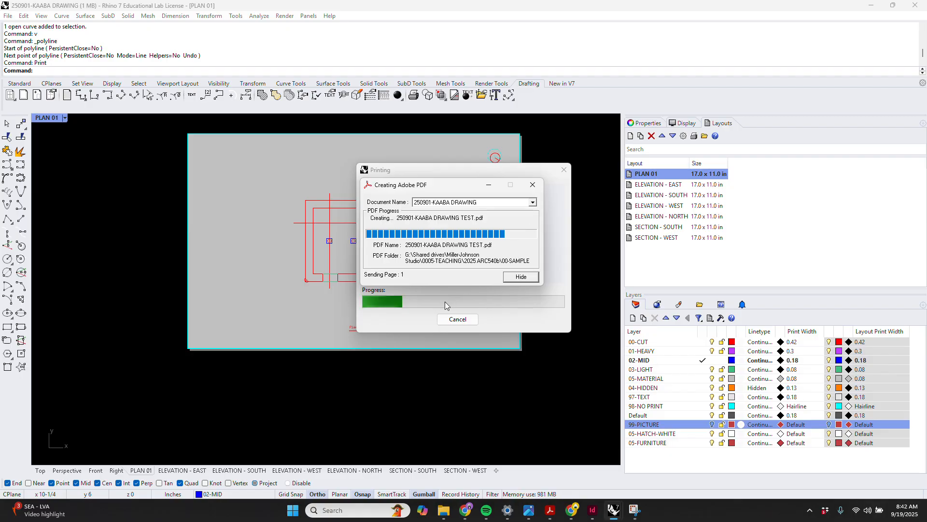
# Step: Open the printed KAABA DRAWING TEST PDF in Acrobat and look through its pages from the plan to Section B
pyautogui.moveTo(444, 517)
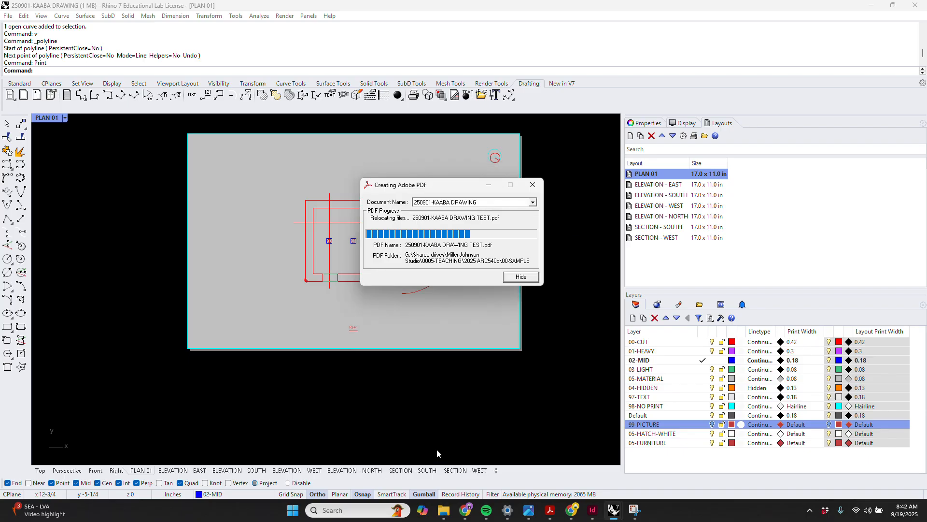
pyautogui.click(447, 512)
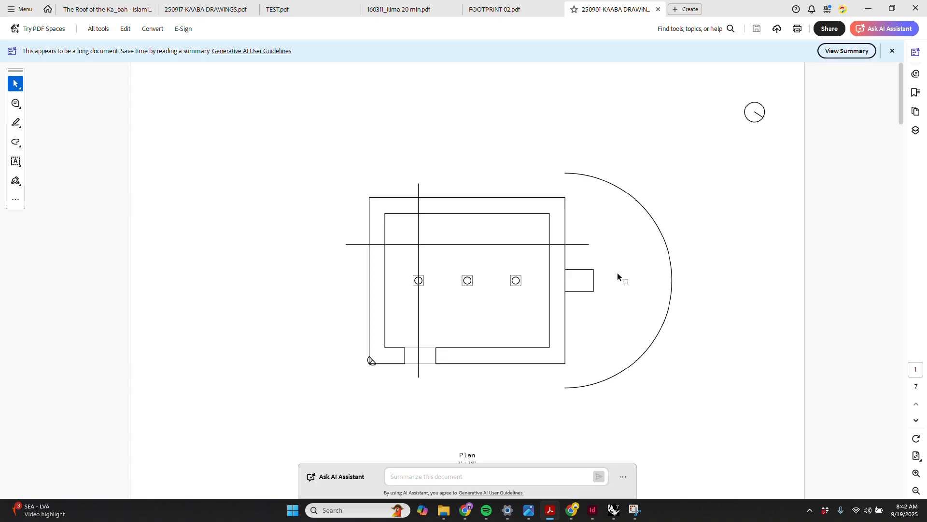
pyautogui.scroll(-3, 633, 293)
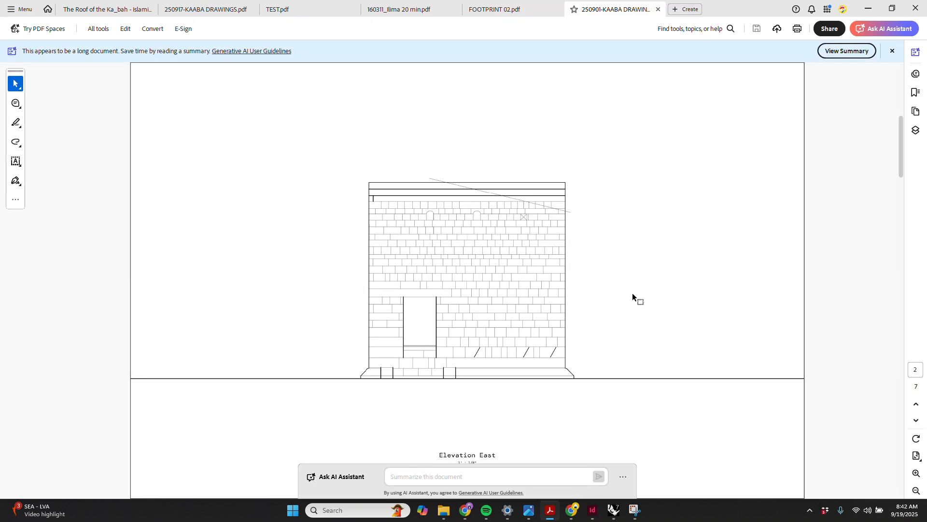
pyautogui.scroll(-9, 633, 293)
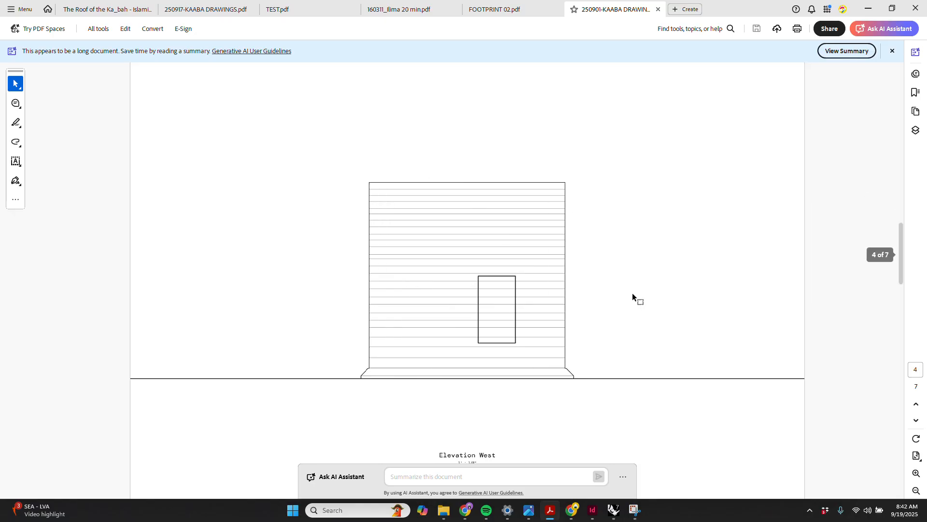
pyautogui.scroll(-6, 633, 292)
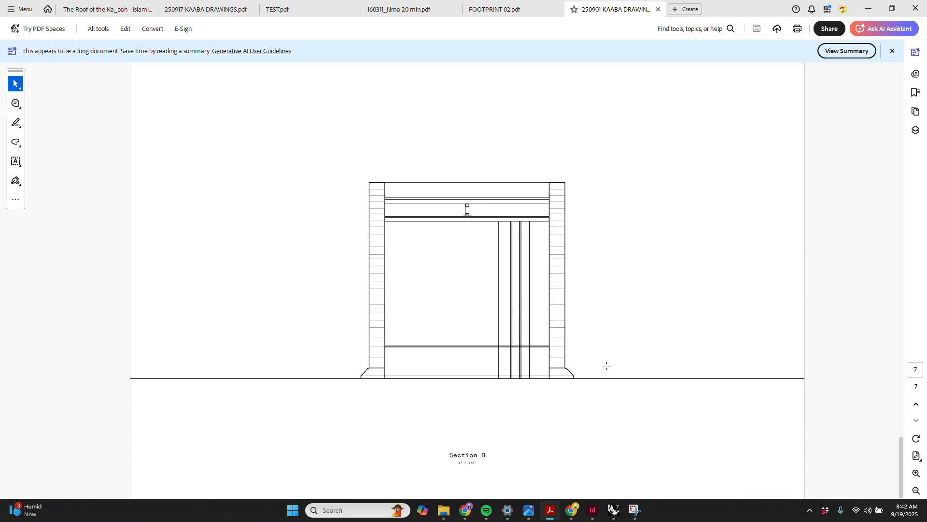
# Step: Set the PDF's zoom to 100% and view the Section B page
pyautogui.click(917, 473)
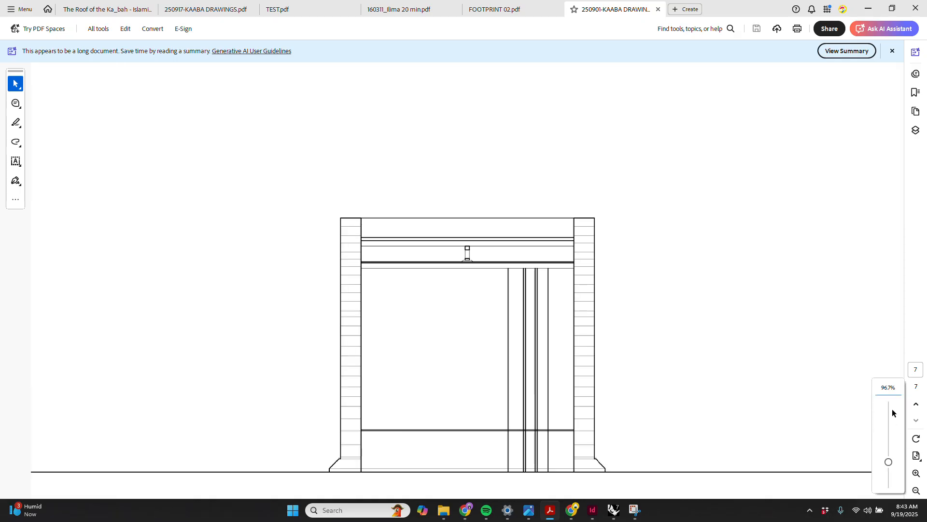
pyautogui.click(888, 387)
pyautogui.write('100')
pyautogui.press('Return')
pyautogui.scroll(-2, 638, 280)
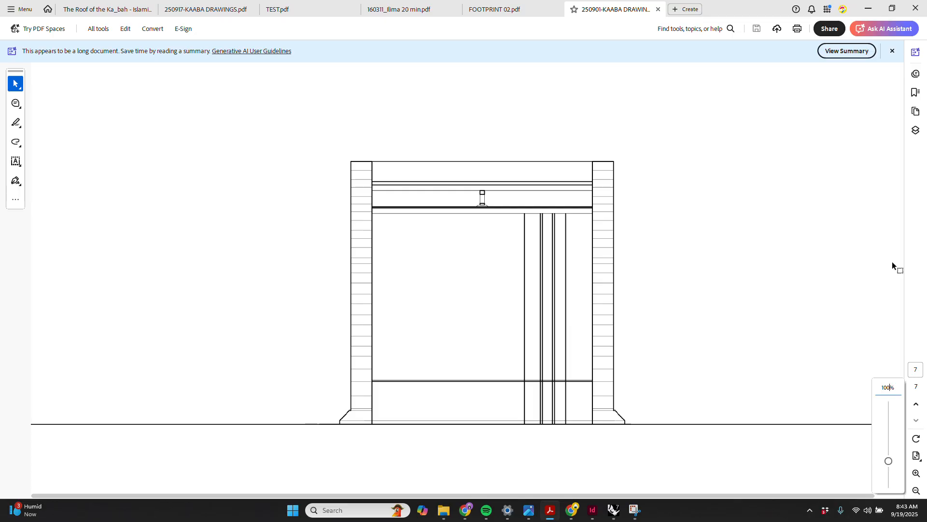
# Step: Examine the PDF's sheets at 100%, going back page by page from Section B to the plan
pyautogui.click(916, 404)
pyautogui.scroll(-1, 713, 274)
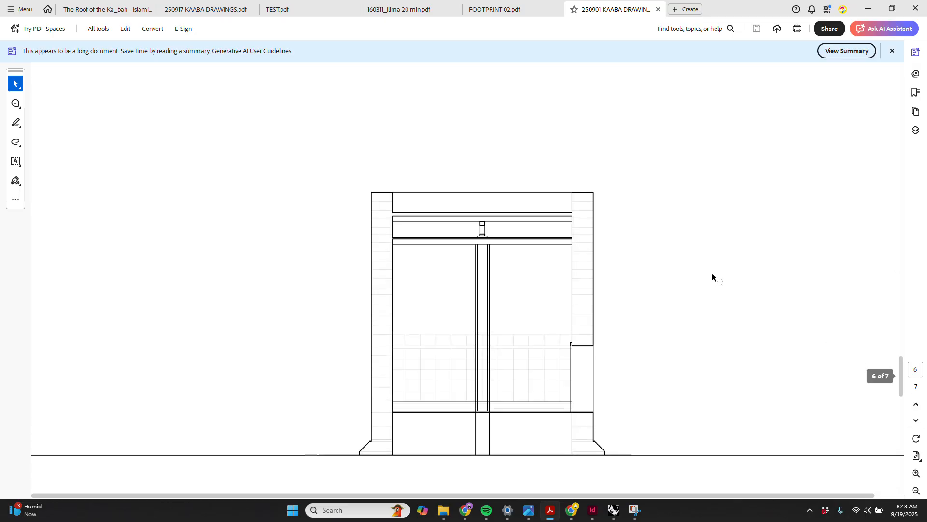
pyautogui.scroll(-1, 712, 274)
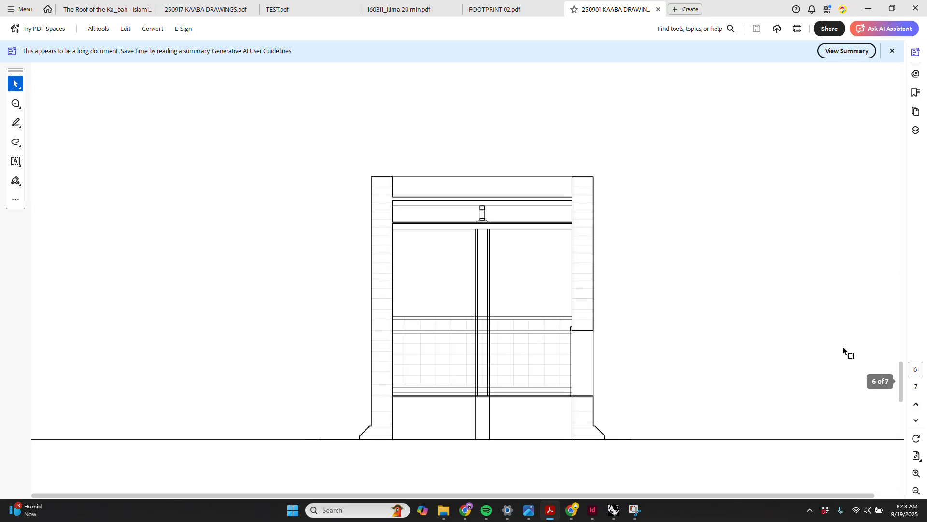
pyautogui.click(915, 406)
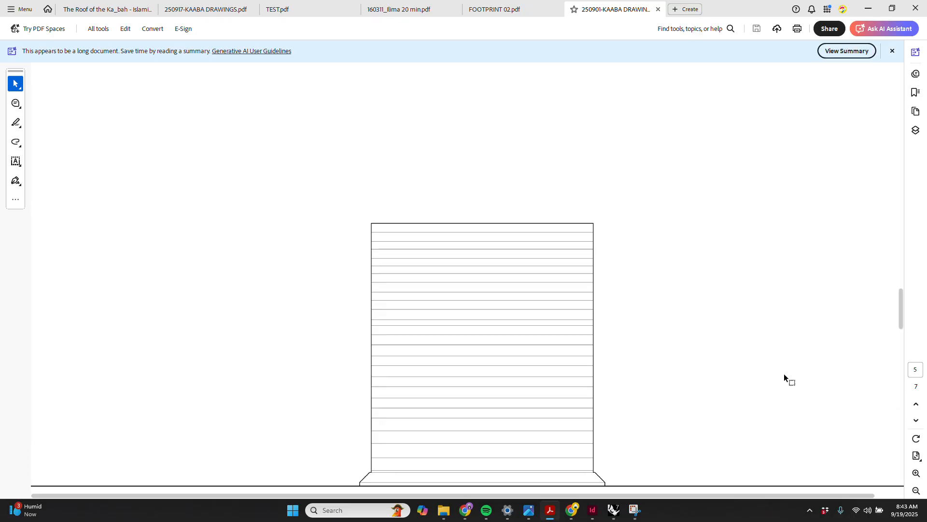
pyautogui.click(916, 404)
pyautogui.click(917, 404)
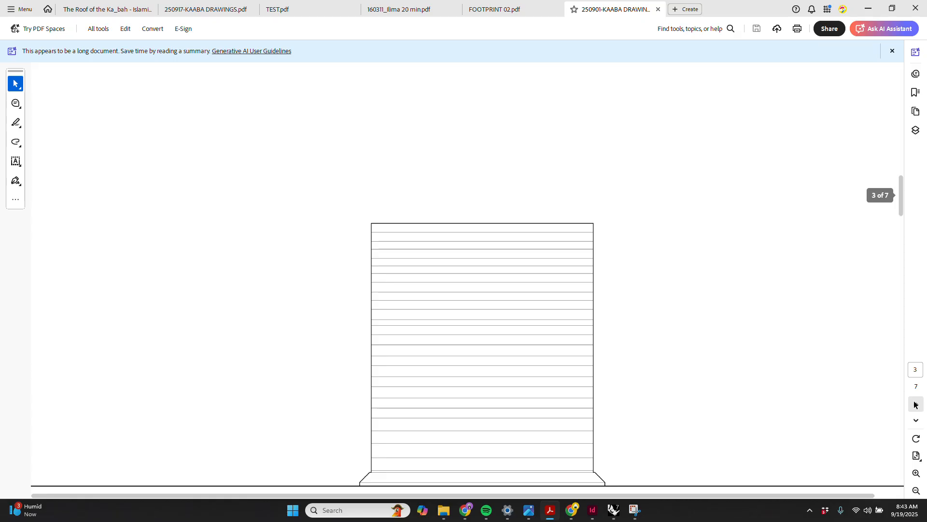
pyautogui.click(916, 404)
pyautogui.scroll(-1, 797, 338)
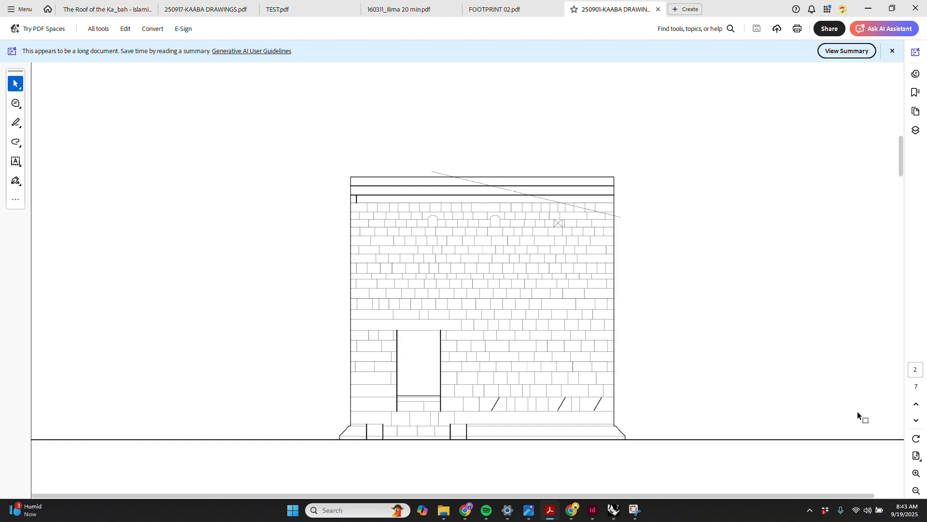
pyautogui.click(916, 404)
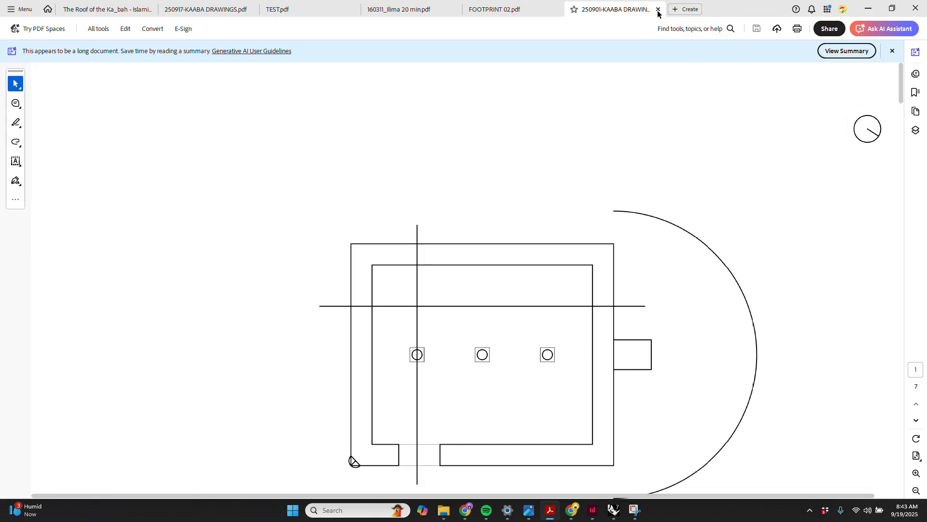
# Step: Switch to the KAABA DRAWING file in Rhino and activate the detail view on the ELEVATION - EAST layout
pyautogui.moveTo(614, 510)
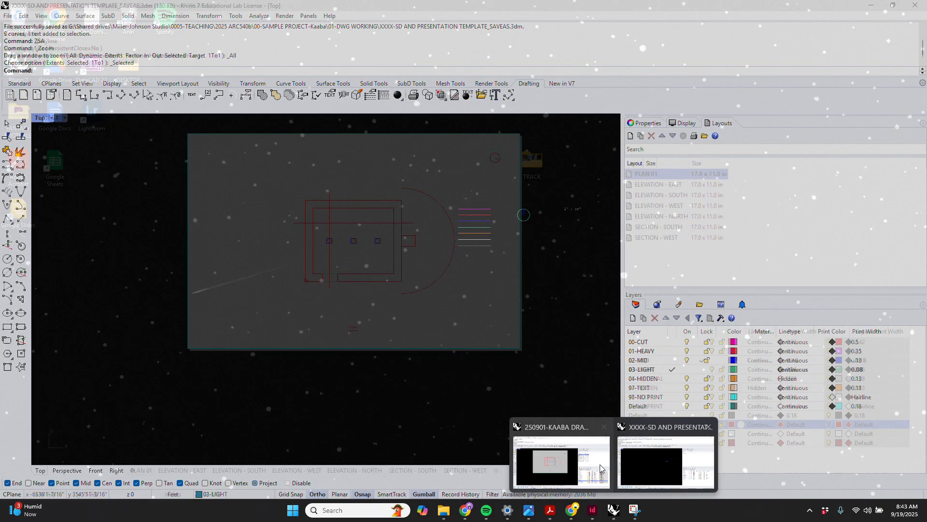
pyautogui.click(561, 466)
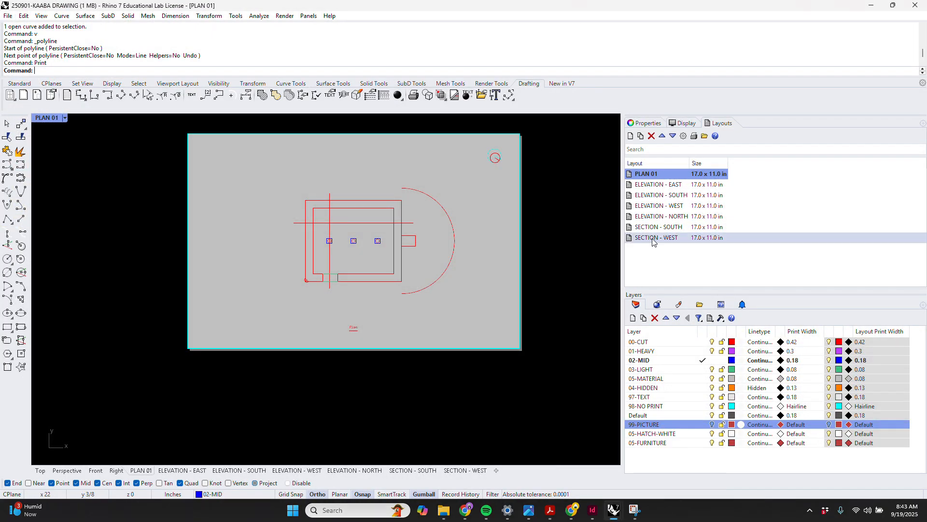
pyautogui.doubleClick(683, 186)
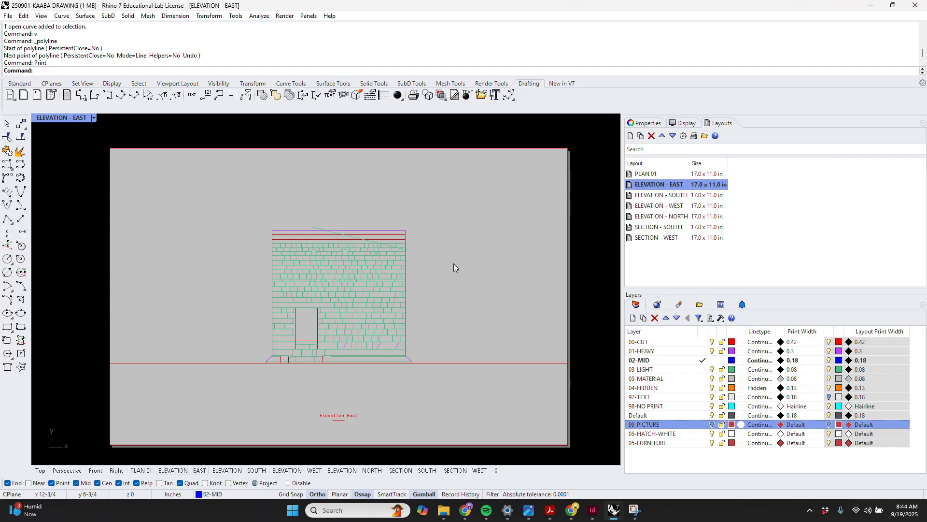
pyautogui.doubleClick(454, 263)
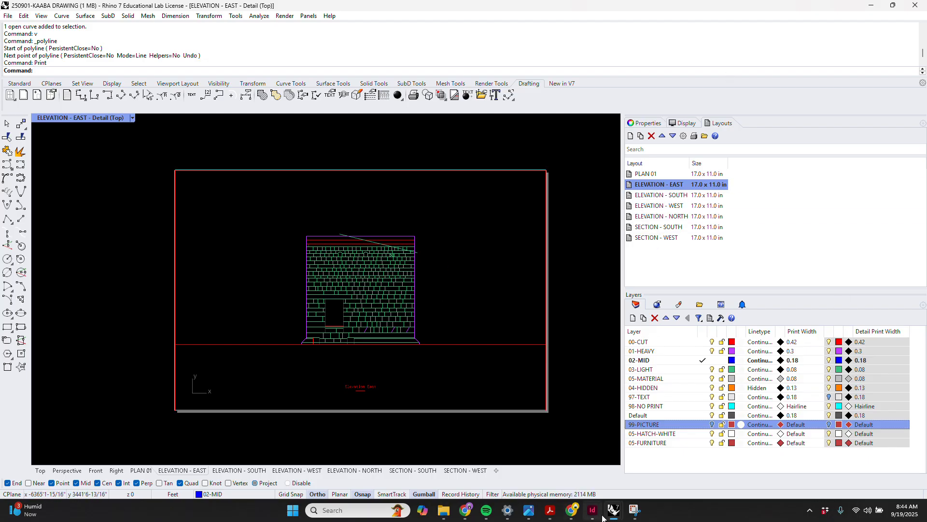
# Step: Switch to the XXXX-SD AND PRESENTATION TEMPLATE_SAVEAS file and make 01-HEAVY the current layer
pyautogui.moveTo(605, 517)
pyautogui.click(635, 463)
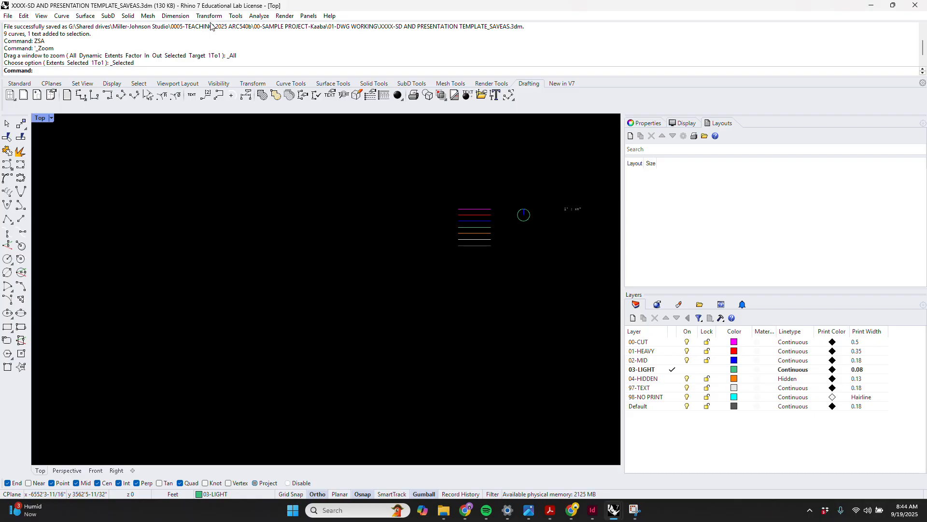
pyautogui.click(673, 397)
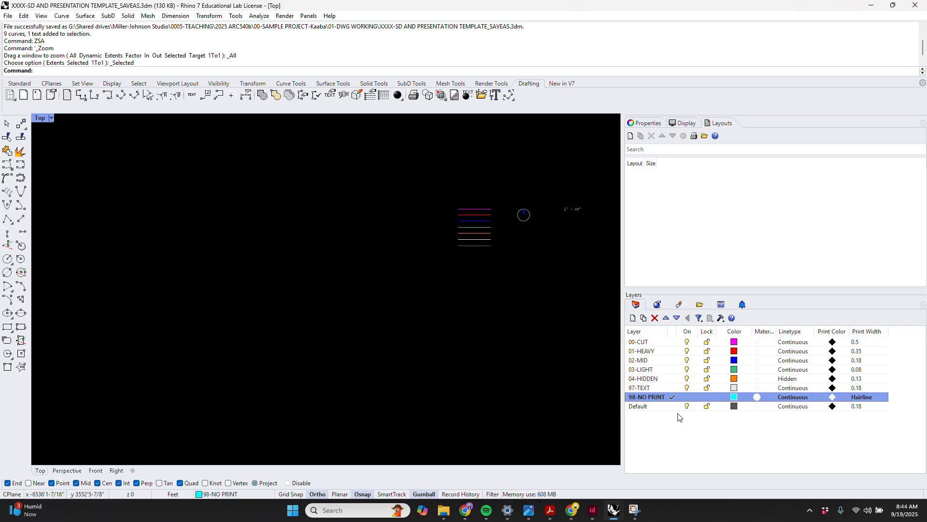
pyautogui.doubleClick(660, 351)
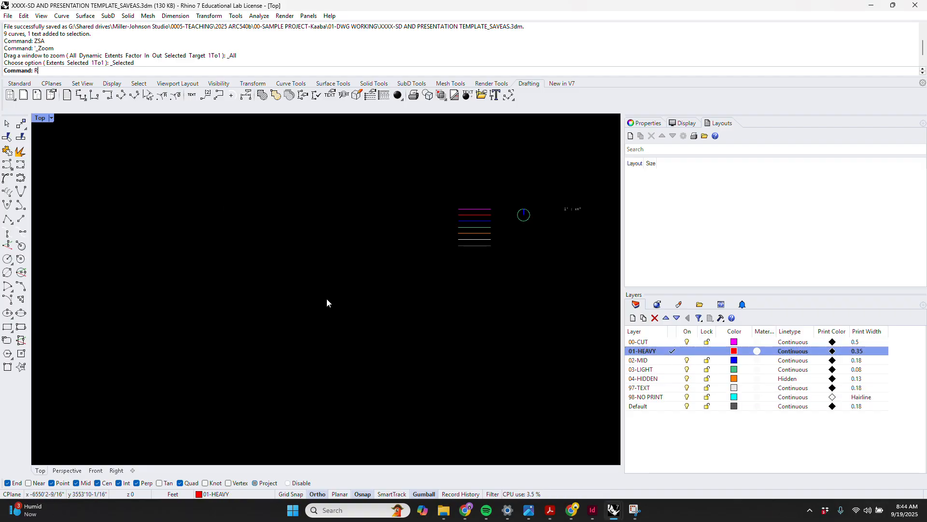
# Step: Draw a 35' by 30' rectangle and move it down and left into the empty area beside the line samples
pyautogui.write('Rectangle')
pyautogui.press('Return')
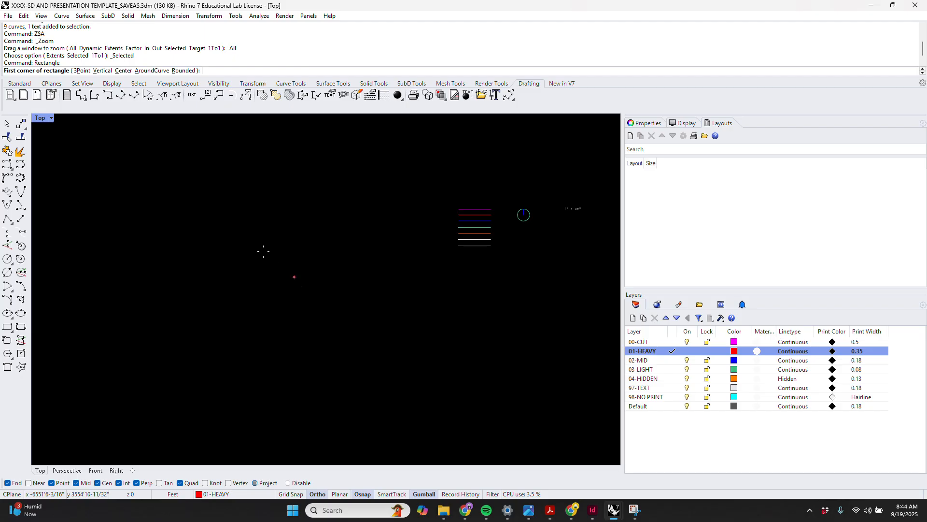
pyautogui.click(209, 212)
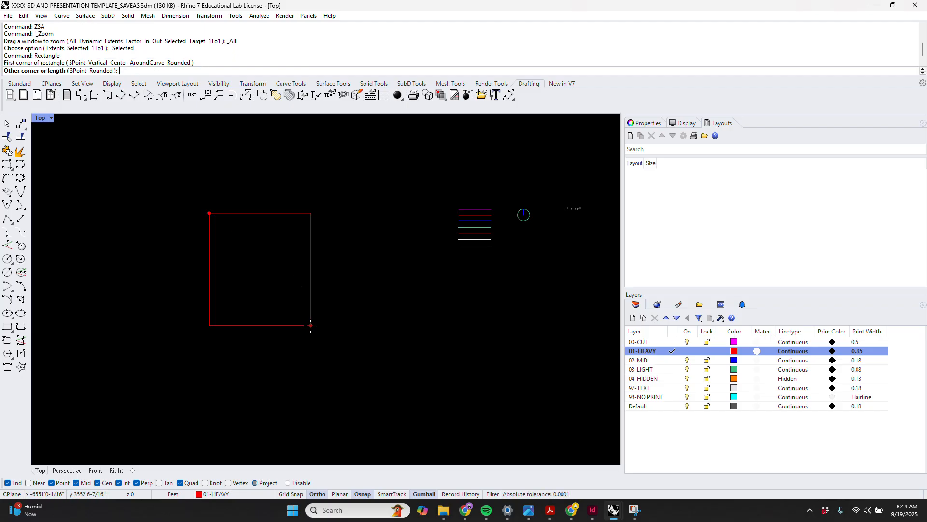
pyautogui.write('3')
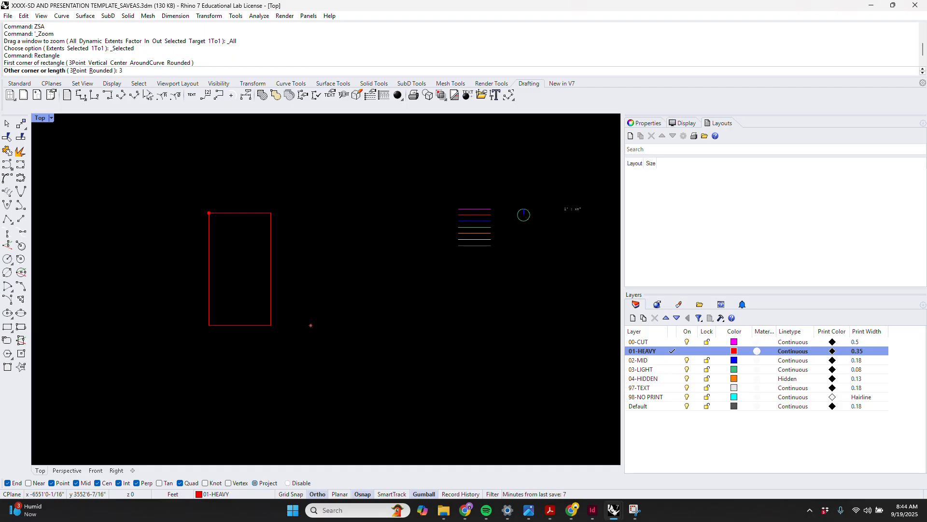
pyautogui.write('5')
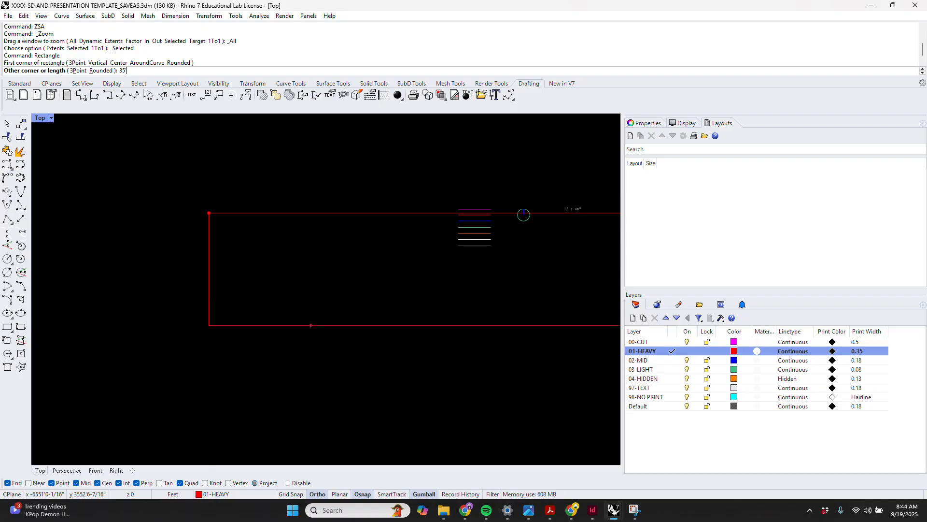
pyautogui.press('Return')
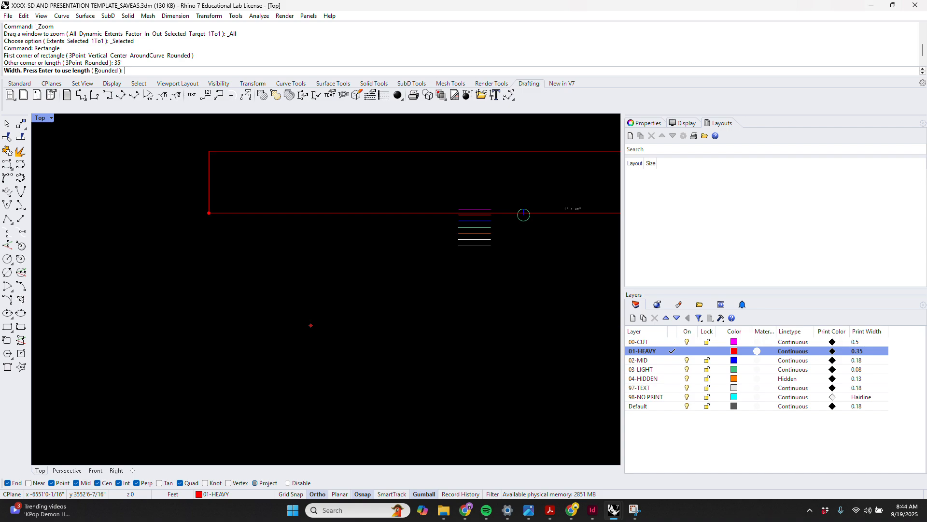
pyautogui.write('30')
pyautogui.press('Return')
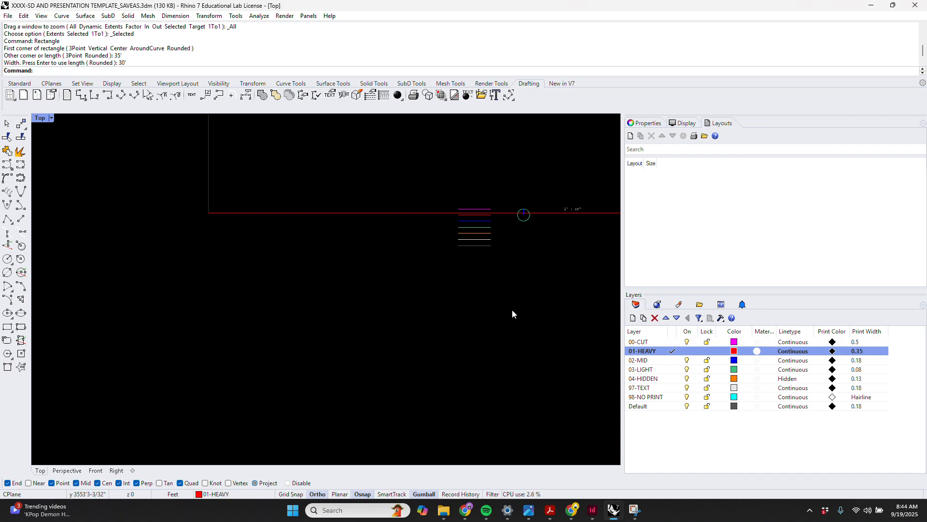
pyautogui.scroll(-5, 497, 303)
pyautogui.click(472, 226)
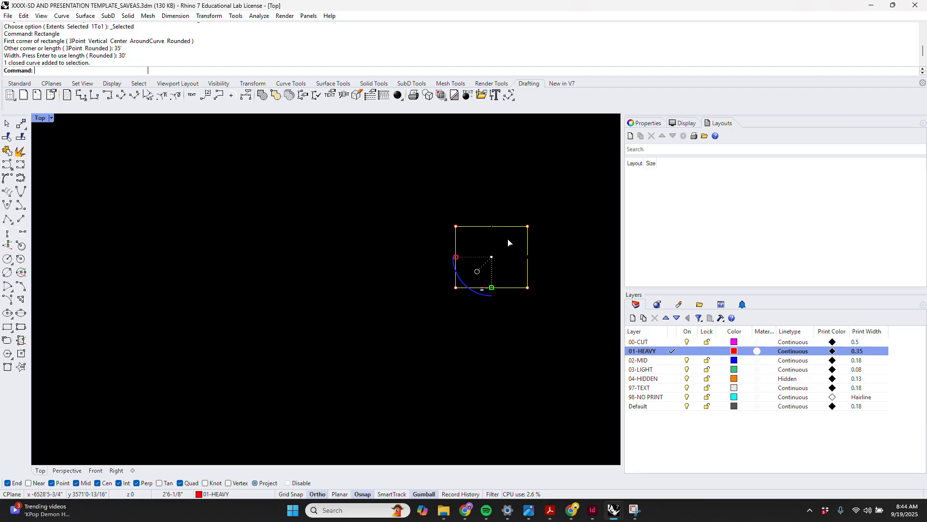
pyautogui.moveTo(515, 234); pyautogui.dragTo(400, 321)
# Step: Scale up the line samples, circle symbol and scale text together from the end of a sample line
pyautogui.moveTo(520, 263); pyautogui.dragTo(459, 312)
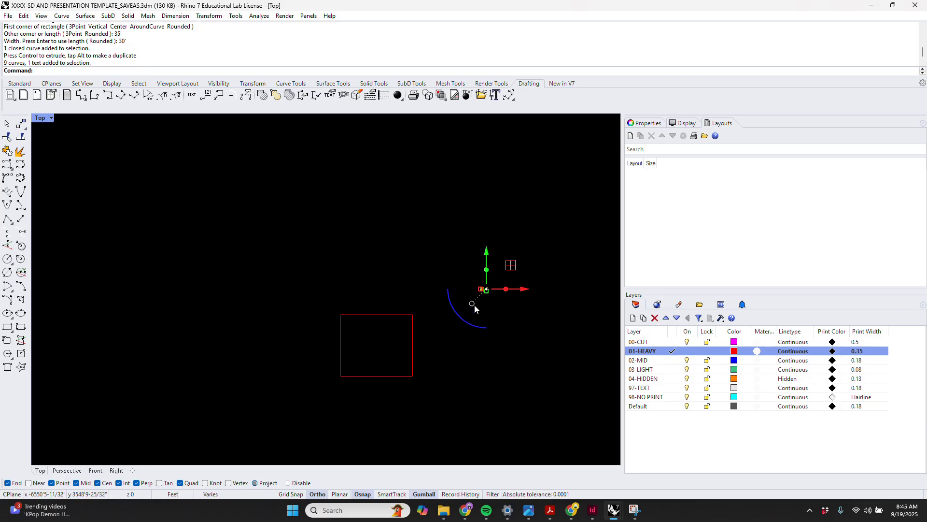
pyautogui.write('sc')
pyautogui.press('Return')
pyautogui.click(482, 289)
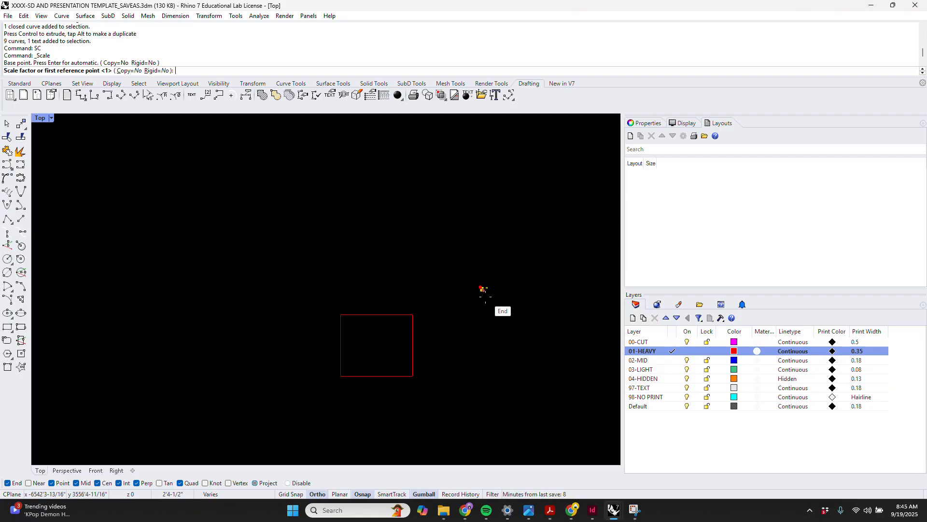
pyautogui.click(491, 301)
pyautogui.click(514, 319)
pyautogui.click(586, 405)
pyautogui.scroll(-8, 479, 216)
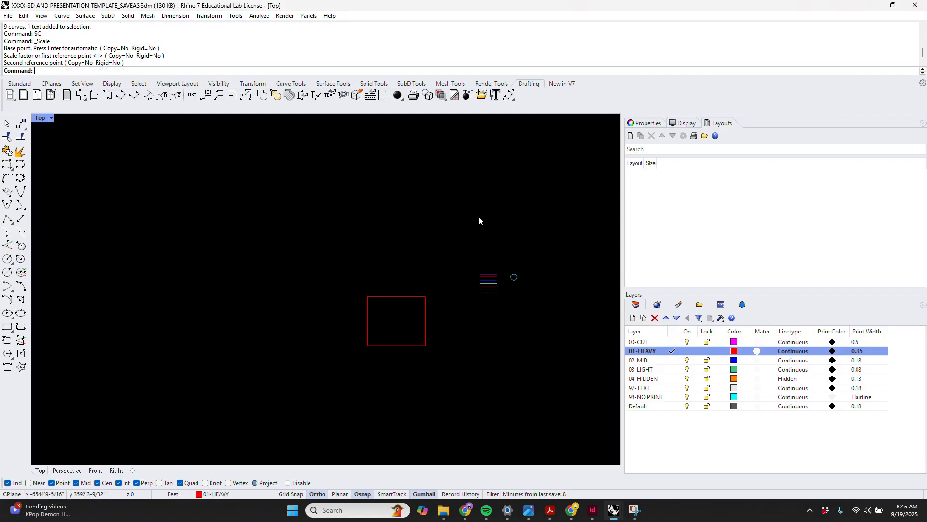
# Step: Move the 35' by 30' rectangle horizontally to the opposite side of the line samples, clear of the scale text
pyautogui.click(451, 263)
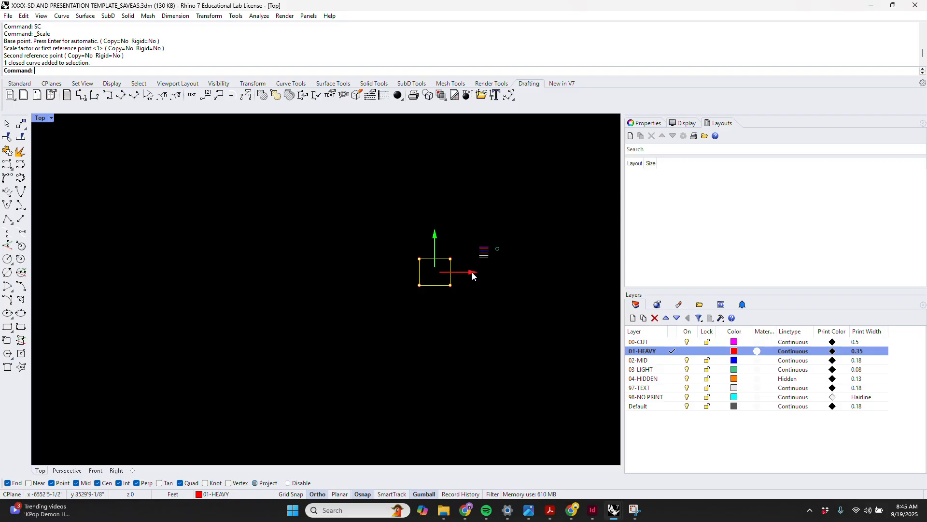
pyautogui.moveTo(471, 272); pyautogui.dragTo(603, 272)
pyautogui.scroll(-6, 179, 314)
pyautogui.scroll(5, 433, 338)
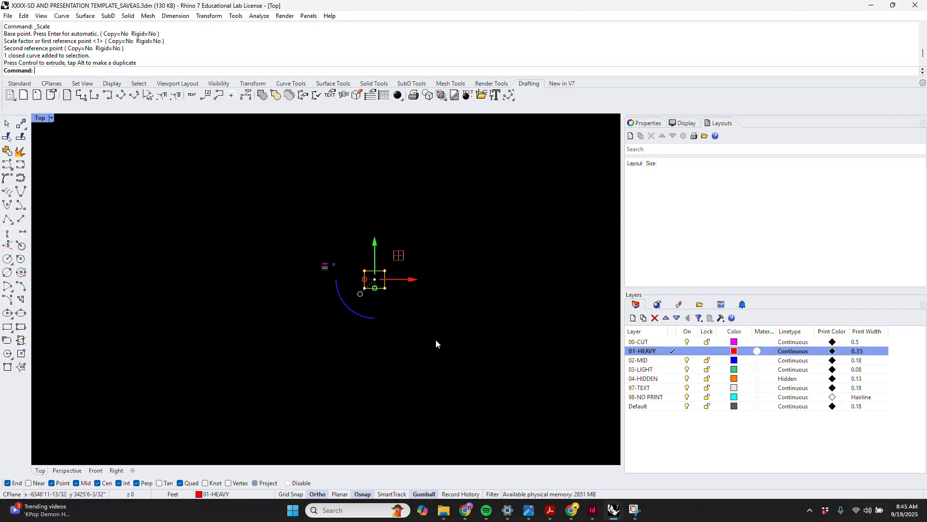
pyautogui.moveTo(363, 228); pyautogui.dragTo(400, 227)
pyautogui.click(404, 326)
# Step: Copy the rectangle from its lower-right corner to a point straight below, leaving a wide gap between the two
pyautogui.moveTo(395, 193); pyautogui.dragTo(334, 269)
pyautogui.write('c')
pyautogui.press('Return')
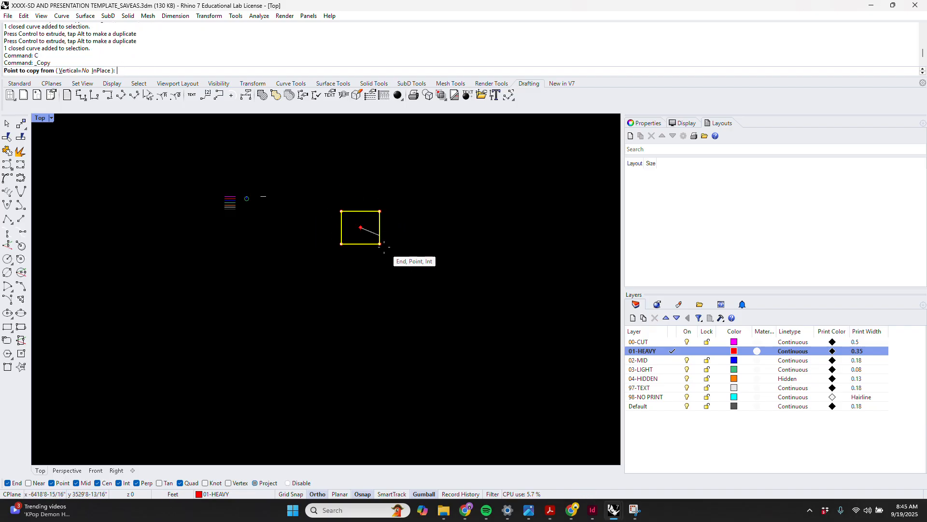
pyautogui.click(380, 244)
pyautogui.click(374, 377)
pyautogui.press('Return')
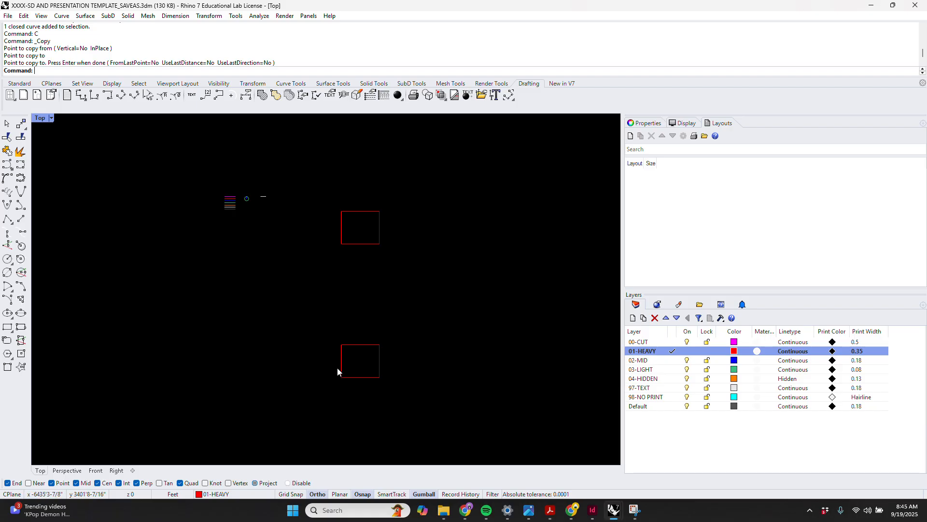
# Step: Draw horizontal ground lines with Polyline outward from the bottom-left and bottom-right corners of the lower rectangle
pyautogui.write('v')
pyautogui.press('Return')
pyautogui.click(341, 377)
pyautogui.click(255, 377)
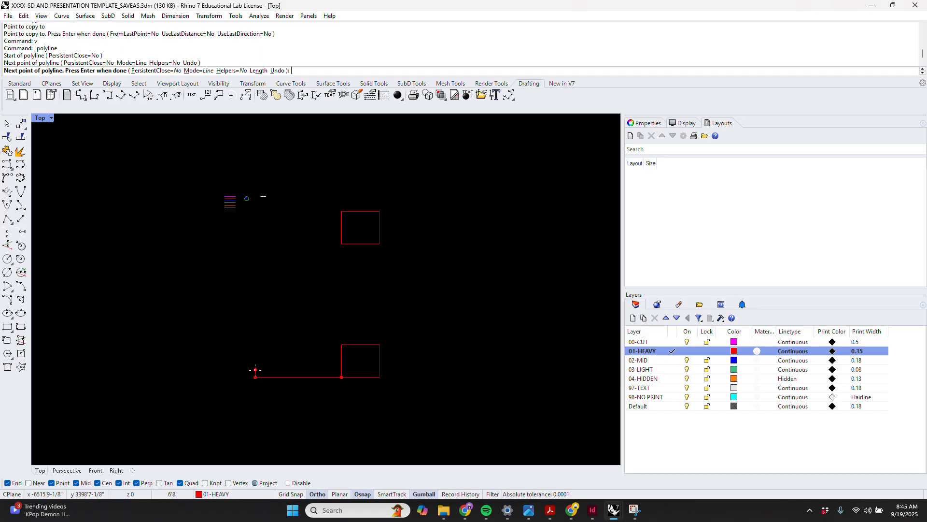
pyautogui.write('v')
pyautogui.press('Return')
pyautogui.click(379, 378)
pyautogui.click(486, 378)
pyautogui.press('Return')
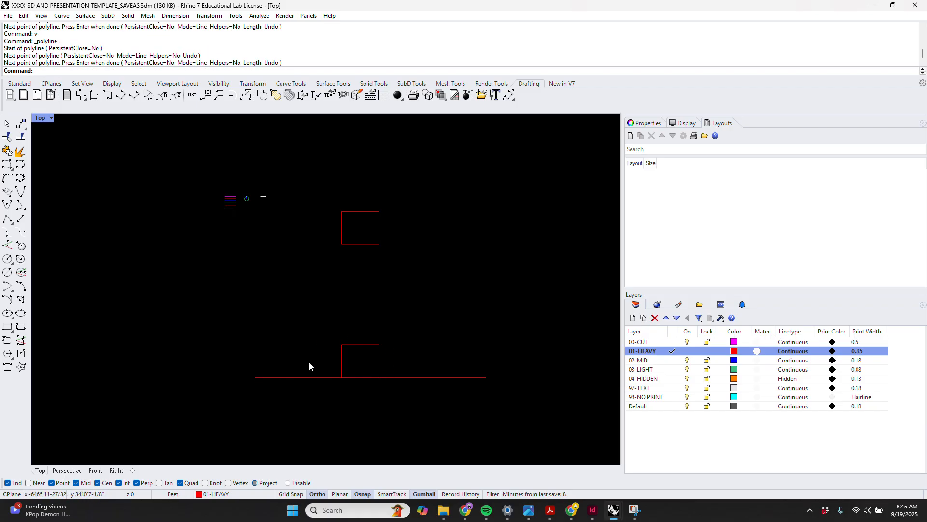
pyautogui.click(373, 376)
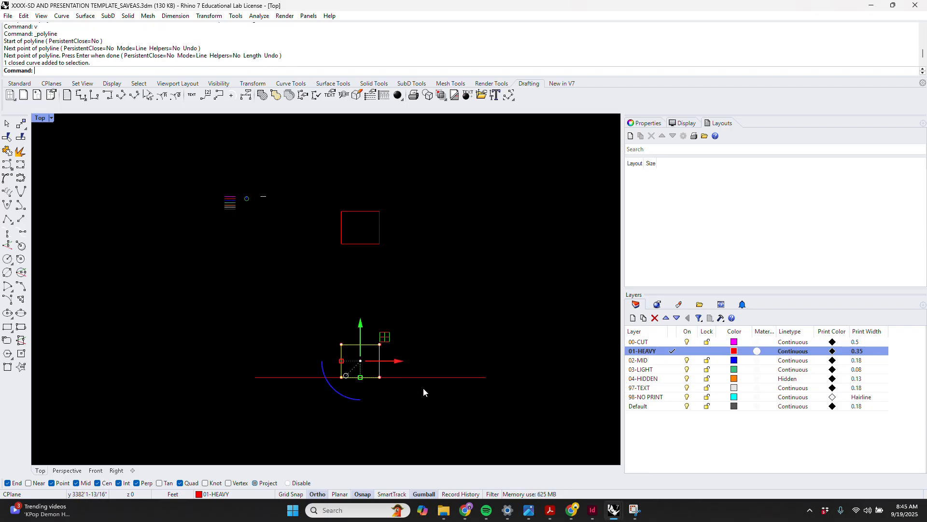
pyautogui.click(414, 341)
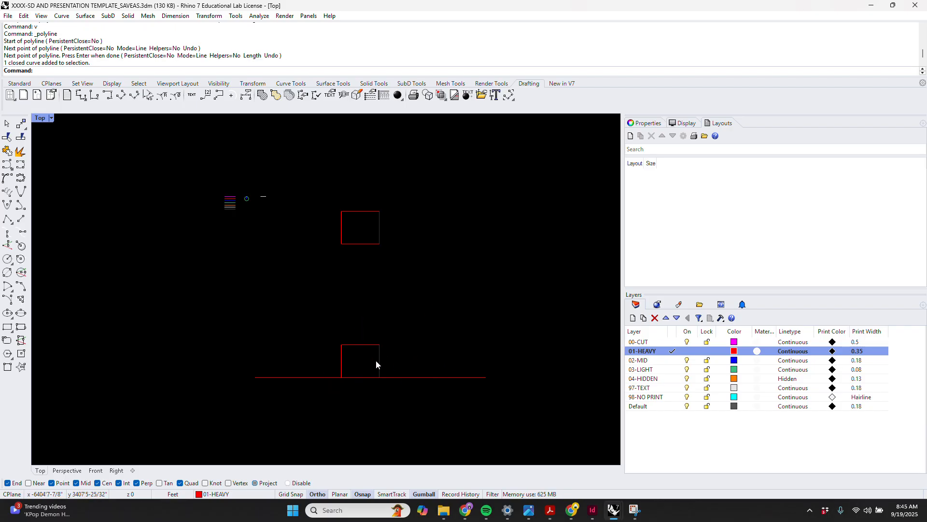
pyautogui.scroll(3, 371, 373)
pyautogui.write('v')
pyautogui.press('Return')
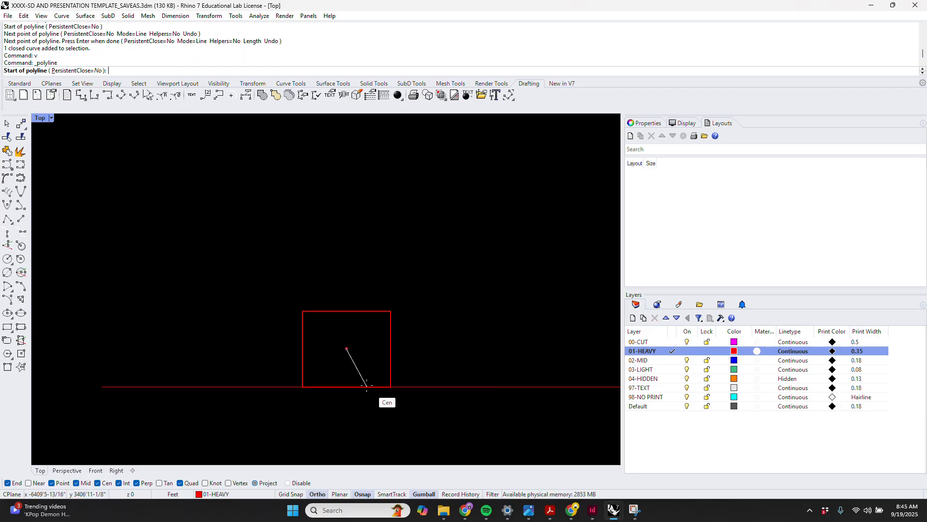
pyautogui.write('v')
pyautogui.press('Return')
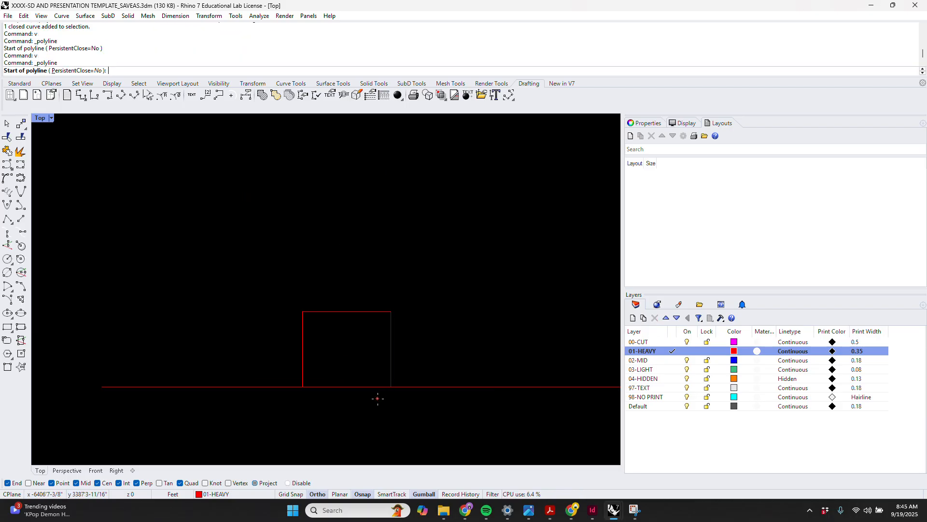
pyautogui.press('Escape')
# Step: Draw a small upright door rectangle from the lower rectangle's bottom-right corner and move it along the base to near the middle
pyautogui.write('rec')
pyautogui.press('Return')
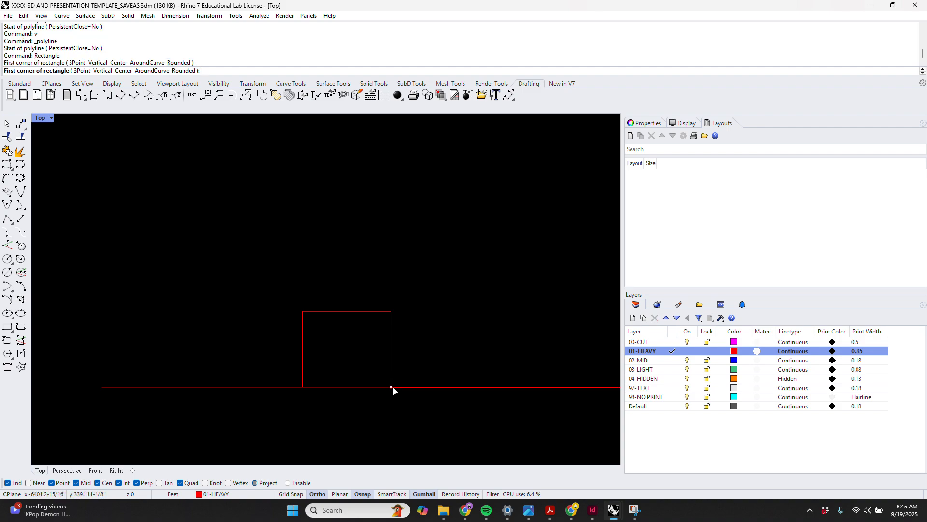
pyautogui.click(391, 386)
pyautogui.scroll(-3, 391, 384)
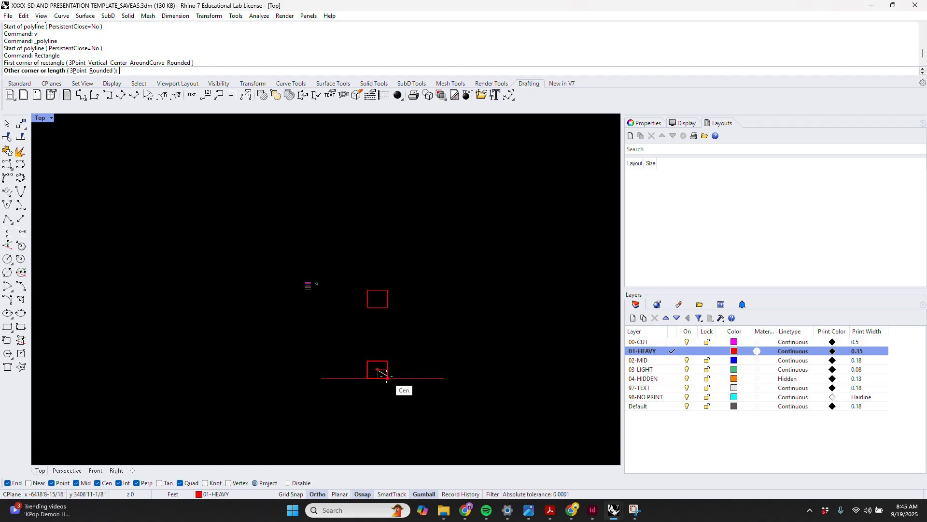
pyautogui.scroll(5, 389, 384)
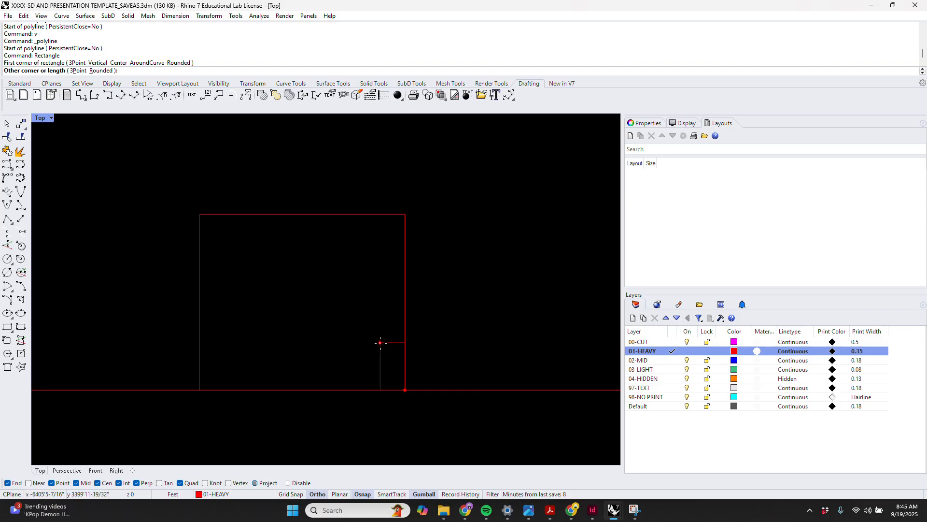
pyautogui.click(381, 342)
pyautogui.click(405, 360)
pyautogui.moveTo(420, 366); pyautogui.dragTo(339, 366)
# Step: Put the door rectangle on the 02-MID layer by matching it to the blue sample line
pyautogui.moveTo(363, 332); pyautogui.dragTo(280, 358)
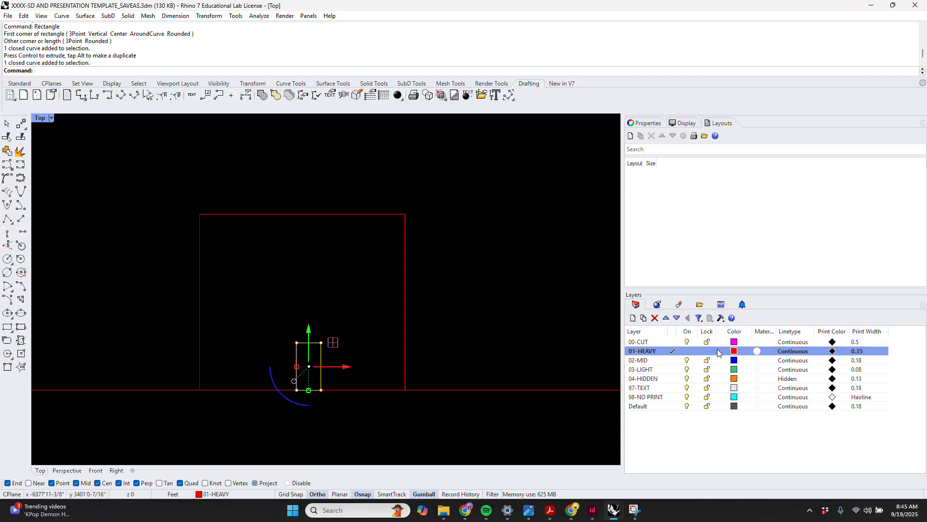
pyautogui.click(648, 124)
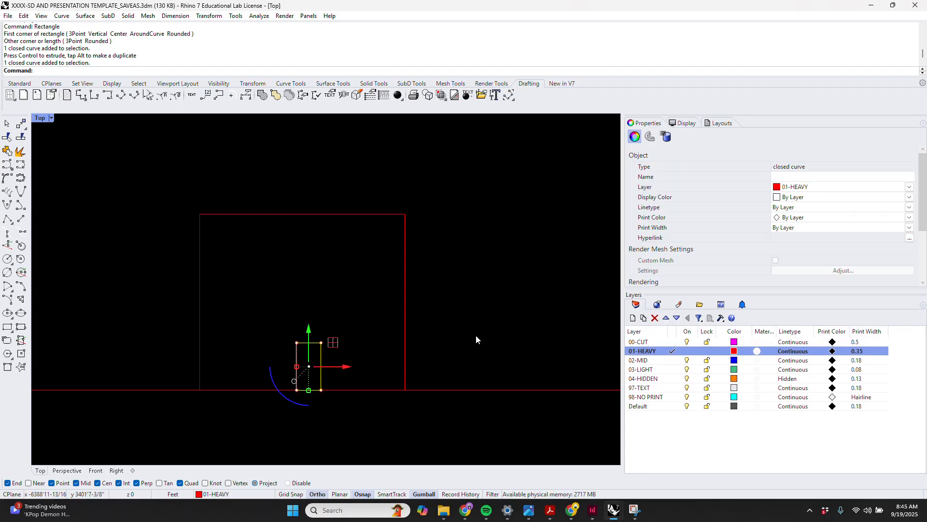
pyautogui.scroll(2, 485, 394)
pyautogui.scroll(-5, 485, 394)
pyautogui.write('E')
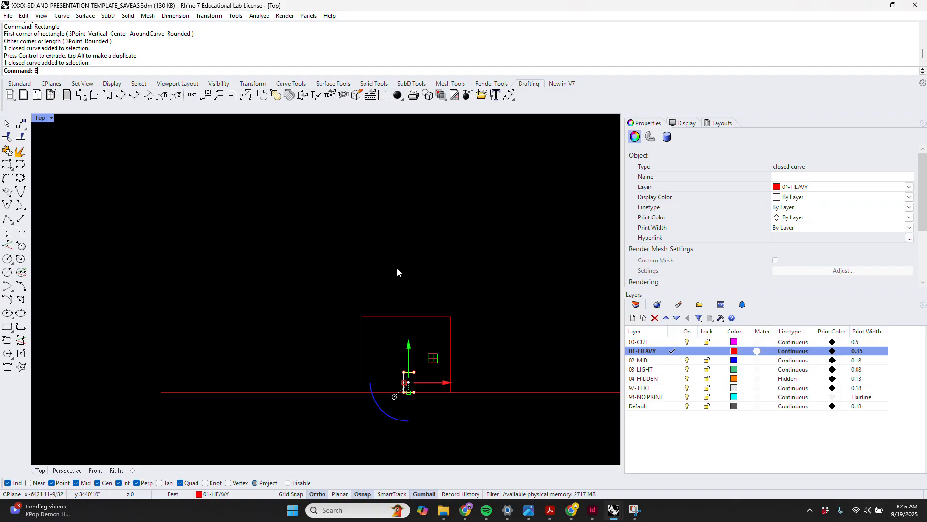
pyautogui.write('f')
pyautogui.press('Return')
pyautogui.scroll(-4, 466, 375)
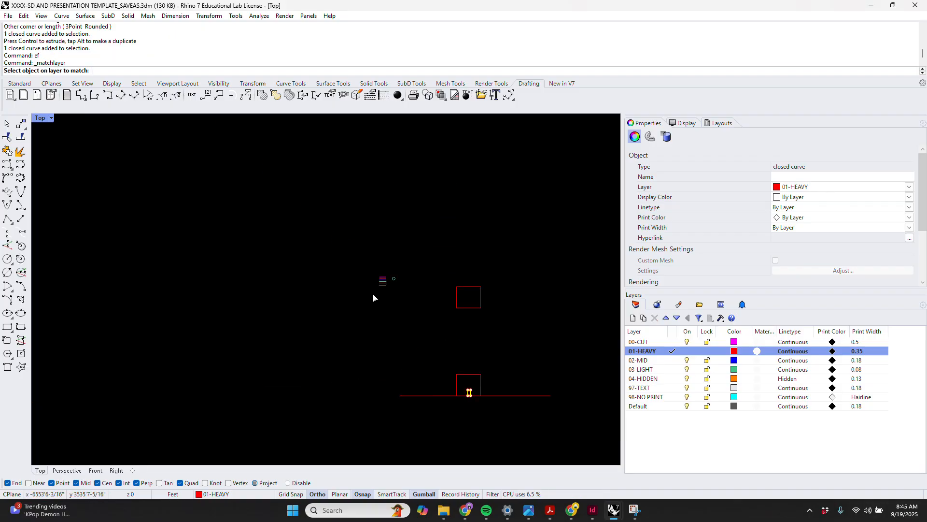
pyautogui.scroll(5, 377, 290)
pyautogui.click(358, 278)
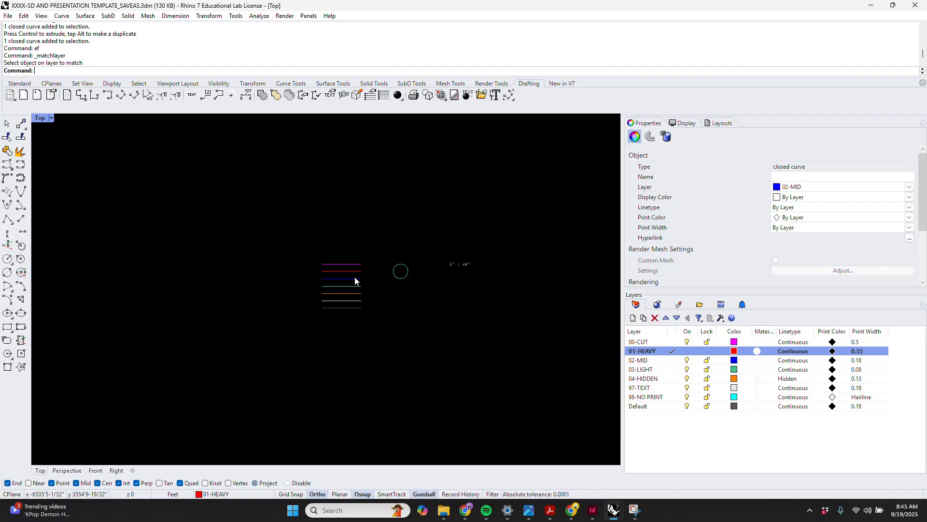
pyautogui.click(394, 315)
# Step: Explode the lower rectangle and delete its bottom edge
pyautogui.scroll(-12, 318, 210)
pyautogui.scroll(4, 471, 399)
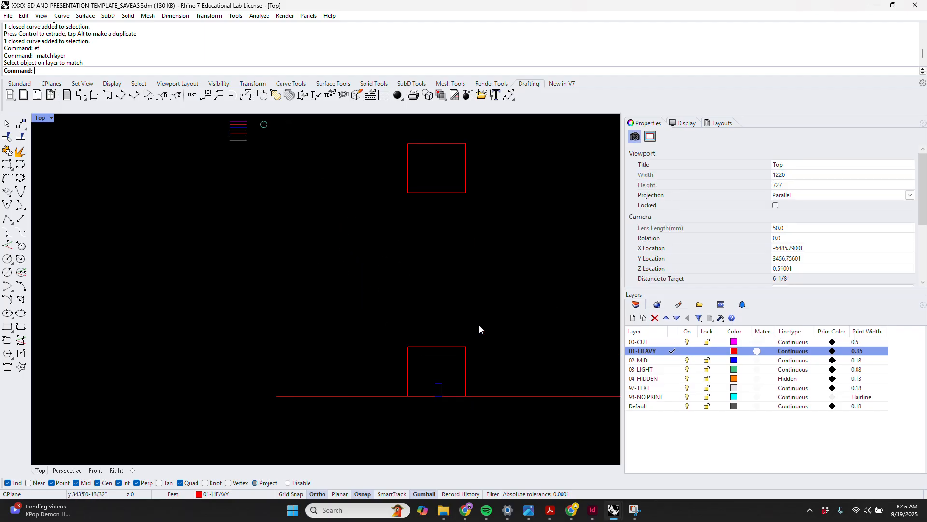
pyautogui.moveTo(480, 333); pyautogui.dragTo(429, 361)
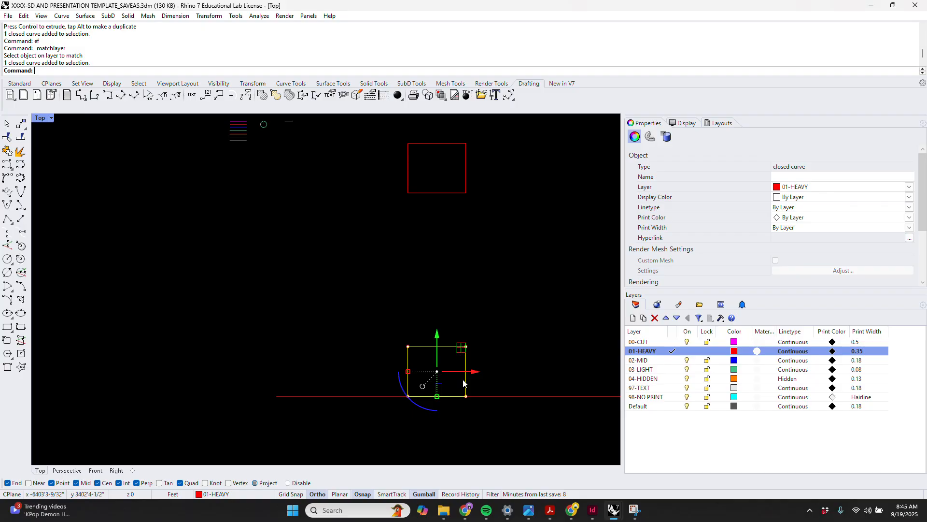
pyautogui.write('explode')
pyautogui.press('Return')
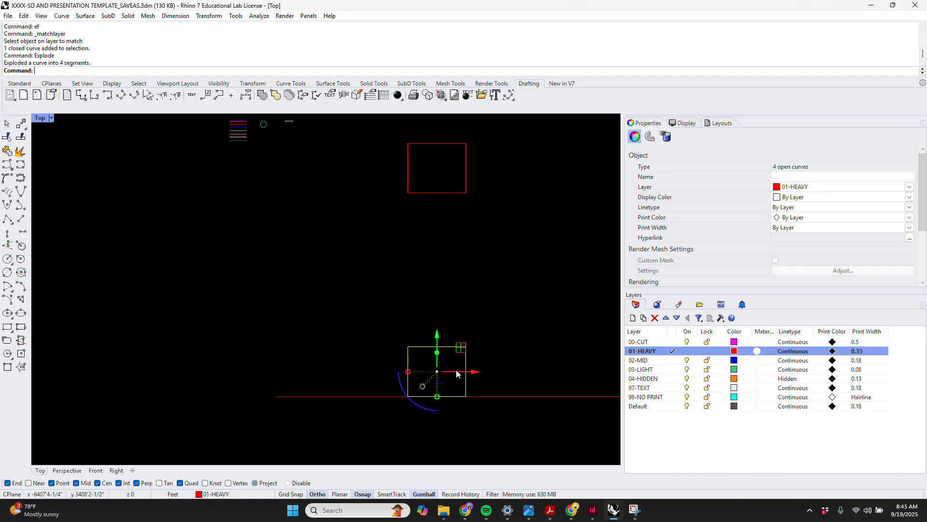
pyautogui.click(457, 419)
pyautogui.click(441, 397)
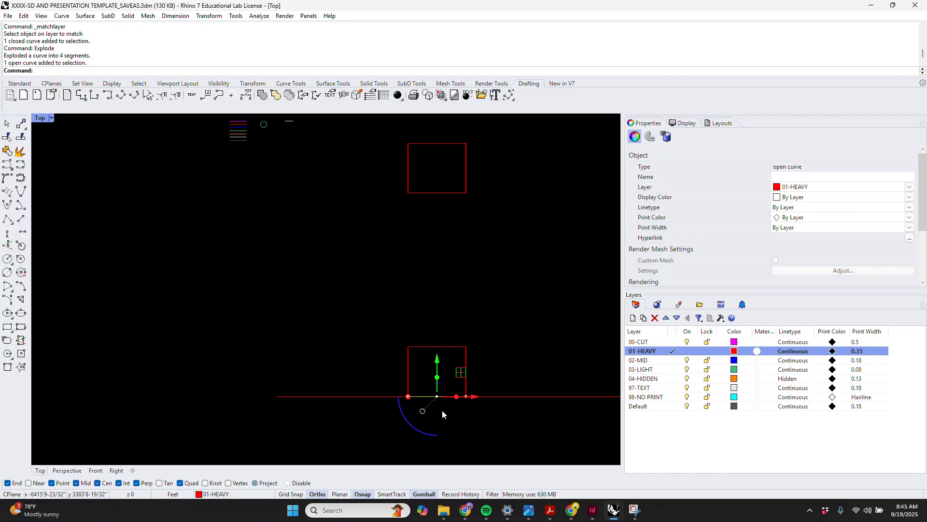
pyautogui.write('D')
pyautogui.press('Return')
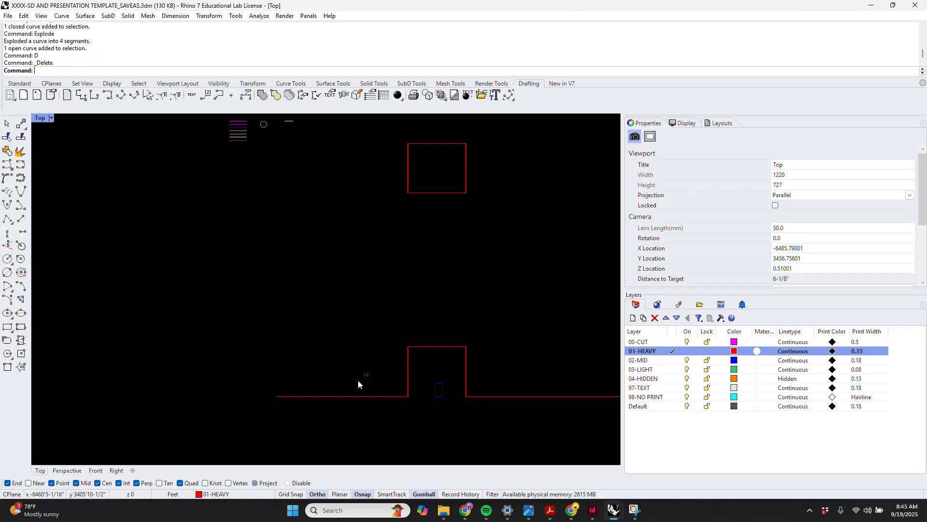
# Step: Delete the ground line to the left of the elevation
pyautogui.click(359, 396)
pyautogui.write('W')
pyautogui.press('Return')
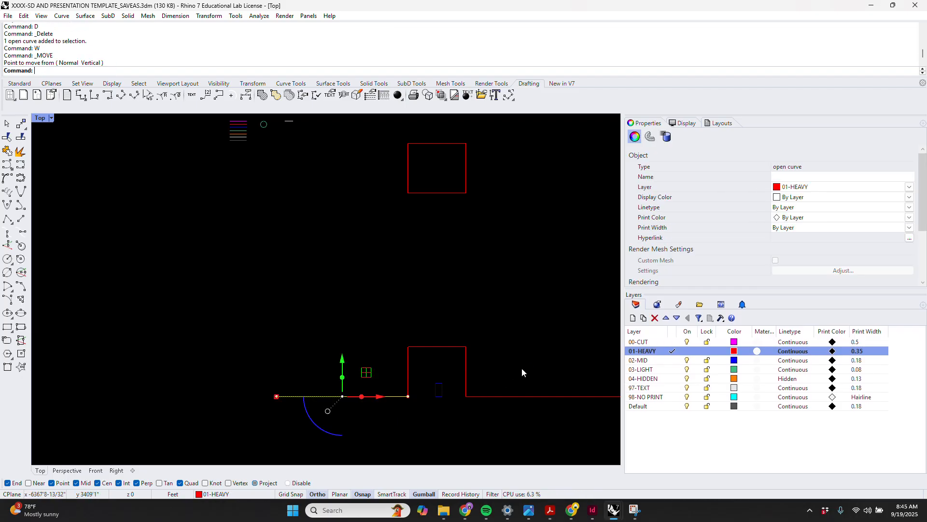
pyautogui.press('Escape')
pyautogui.write('D')
pyautogui.press('Return')
# Step: Slide the remaining ground line until it is roughly centred under the elevation and lengthen it both ways with Scale1D from the base's middle
pyautogui.moveTo(533, 369); pyautogui.dragTo(496, 420)
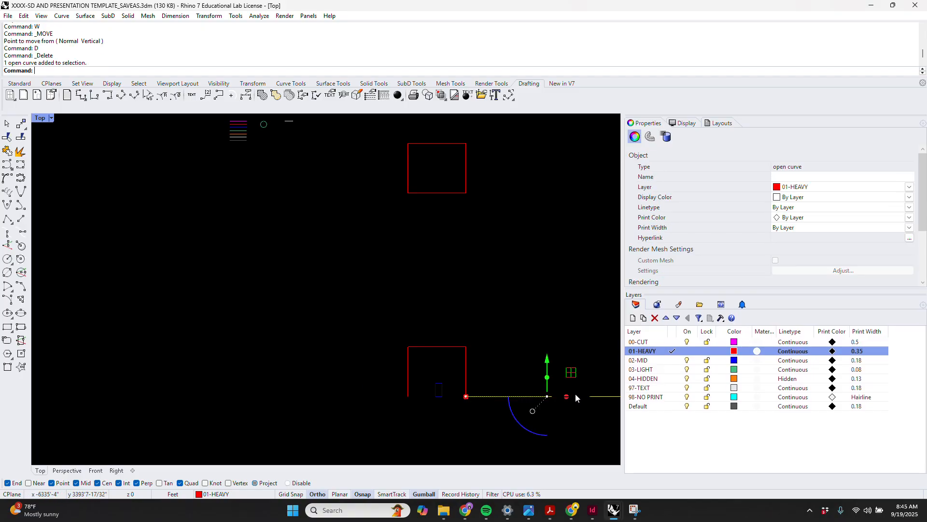
pyautogui.moveTo(575, 397); pyautogui.dragTo(465, 400)
pyautogui.write('S')
pyautogui.press('Return')
pyautogui.click(439, 396)
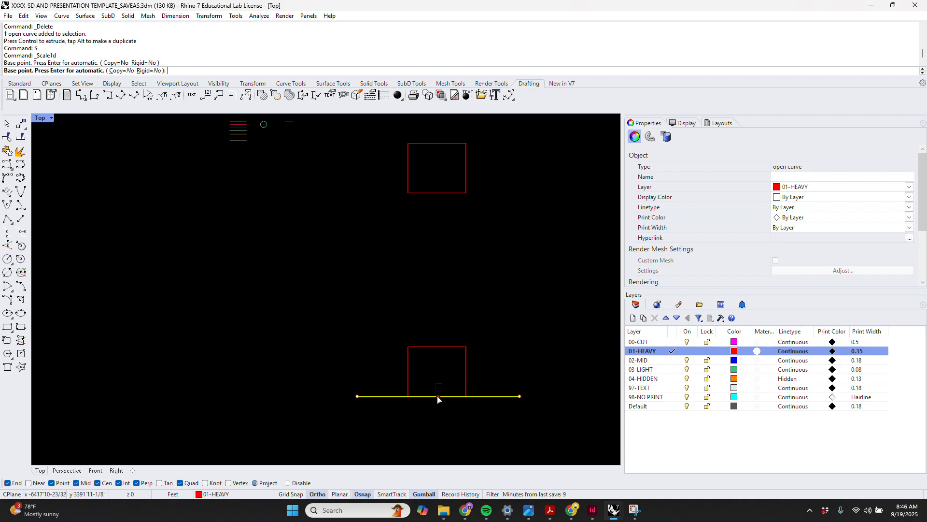
pyautogui.click(520, 397)
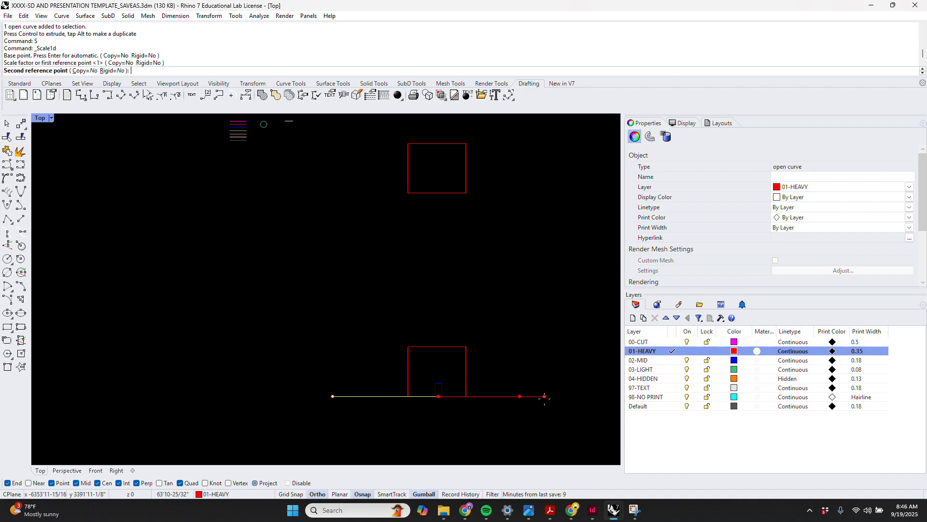
pyautogui.click(545, 397)
# Step: Match the layer of the elevation's three outline curves to the 01-HEAVY sample line
pyautogui.moveTo(509, 347); pyautogui.dragTo(404, 382)
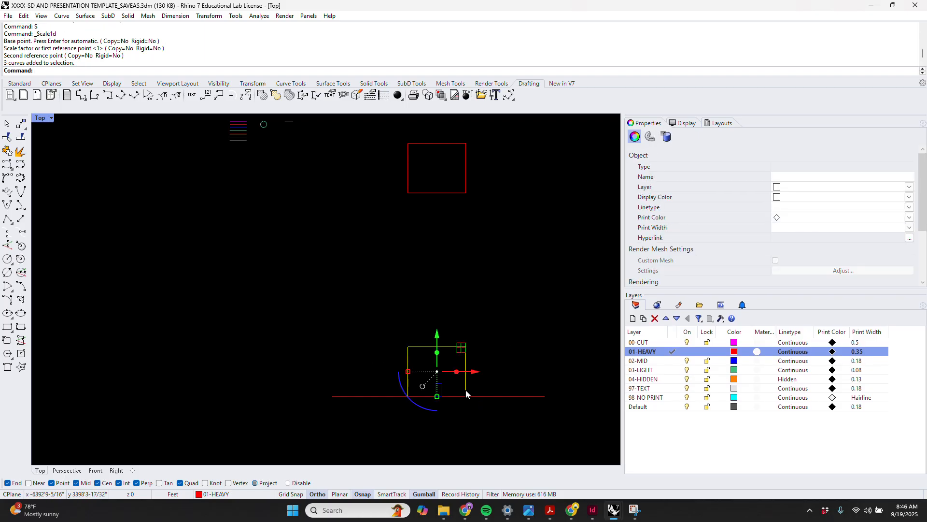
pyautogui.write('ef')
pyautogui.press('Return')
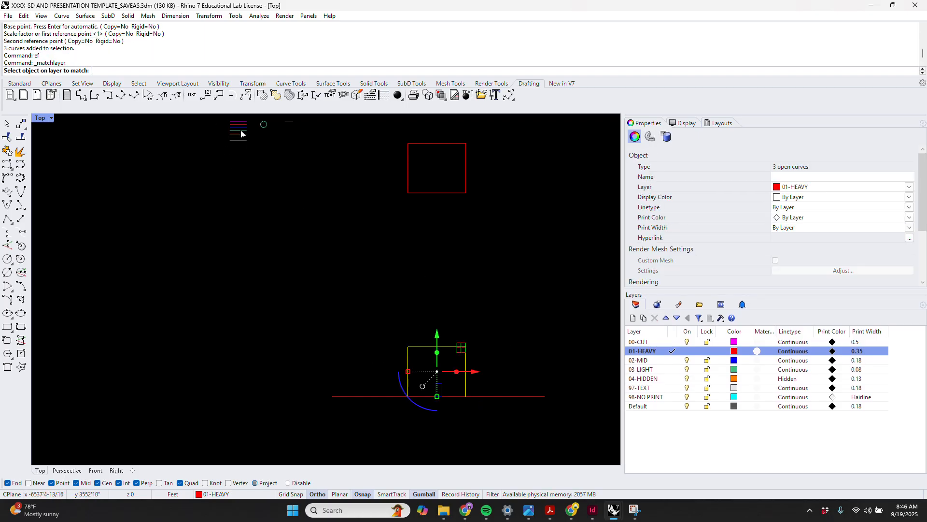
pyautogui.click(241, 127)
# Step: Put the upper plan rectangle on the 00-CUT layer
pyautogui.scroll(5, 243, 129)
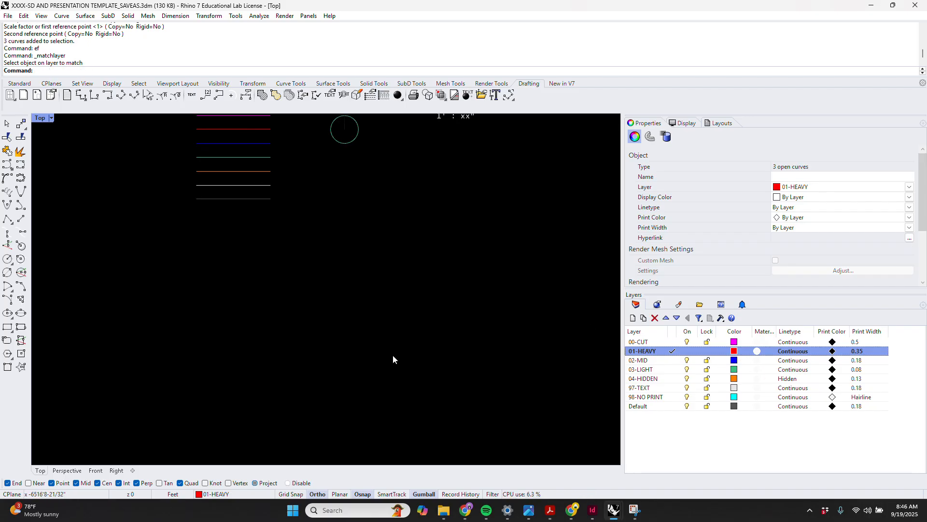
pyautogui.scroll(-6, 253, 249)
pyautogui.moveTo(579, 224); pyautogui.dragTo(452, 315)
pyautogui.click(909, 187)
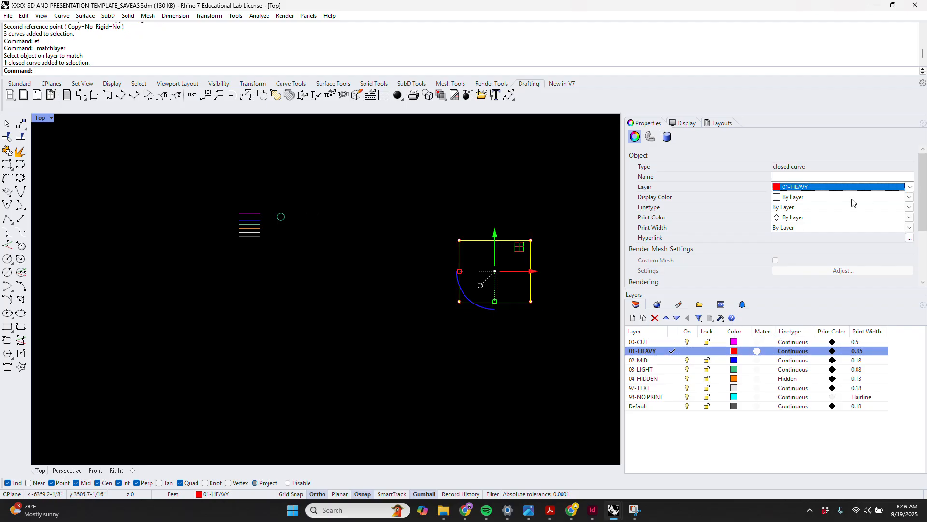
pyautogui.click(817, 198)
pyautogui.press('Escape')
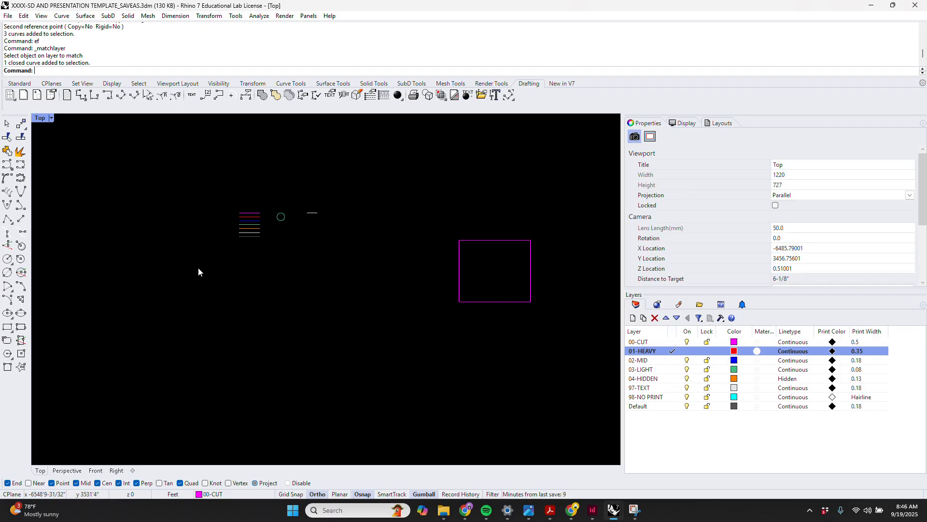
# Step: Match the elevation's ground line to the plan rectangle's 00-CUT layer
pyautogui.scroll(-3, 204, 274)
pyautogui.click(450, 454)
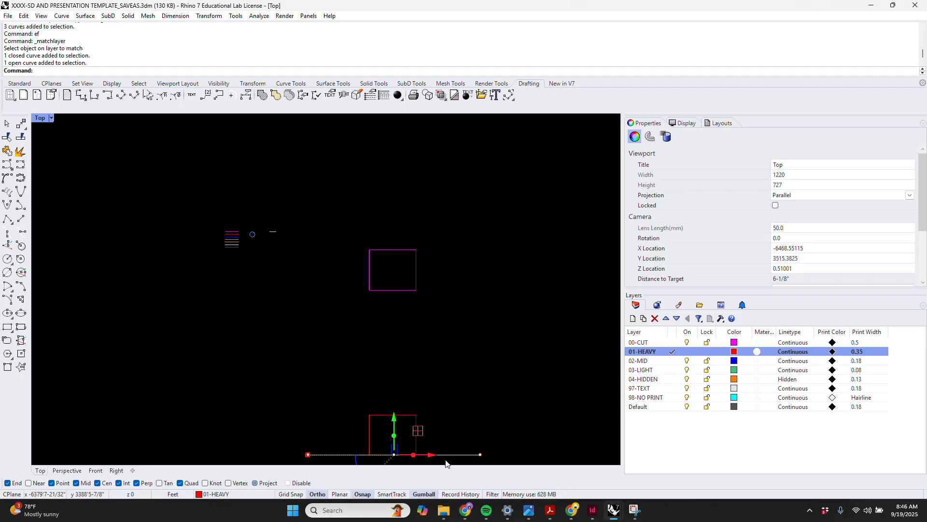
pyautogui.write('ef')
pyautogui.press('Return')
pyautogui.click(412, 291)
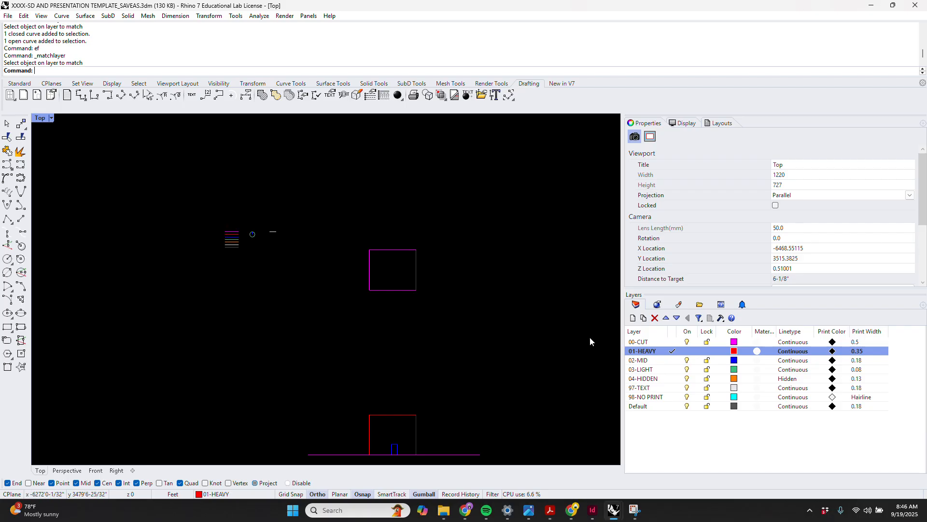
# Step: Make 98-NO PRINT the current layer
pyautogui.click(670, 397)
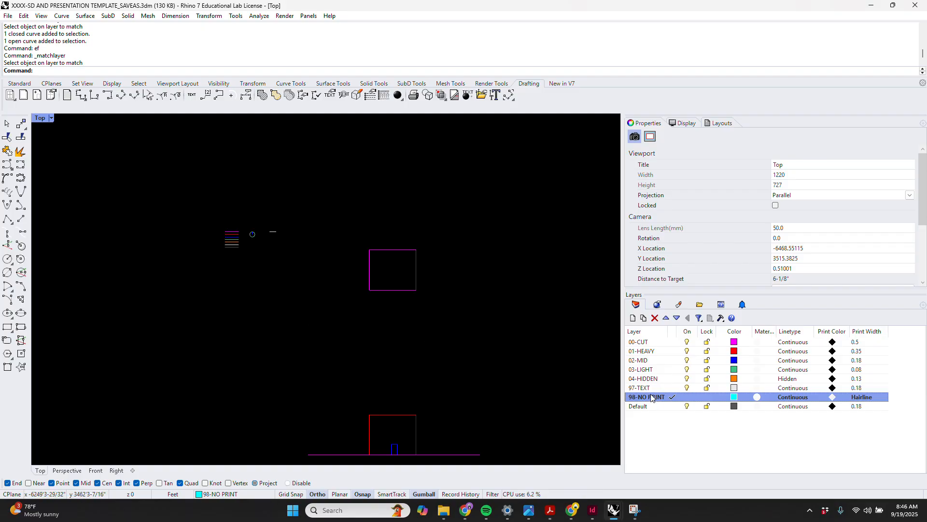
pyautogui.write('re')
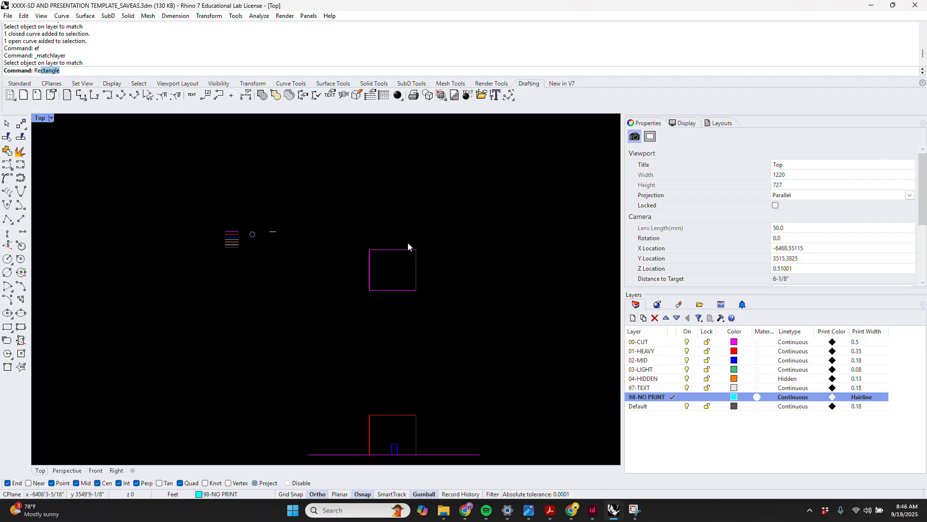
pyautogui.press('Escape')
# Step: Measure the width of the plan rectangle along its top edge with Distance
pyautogui.write('di')
pyautogui.press('space')
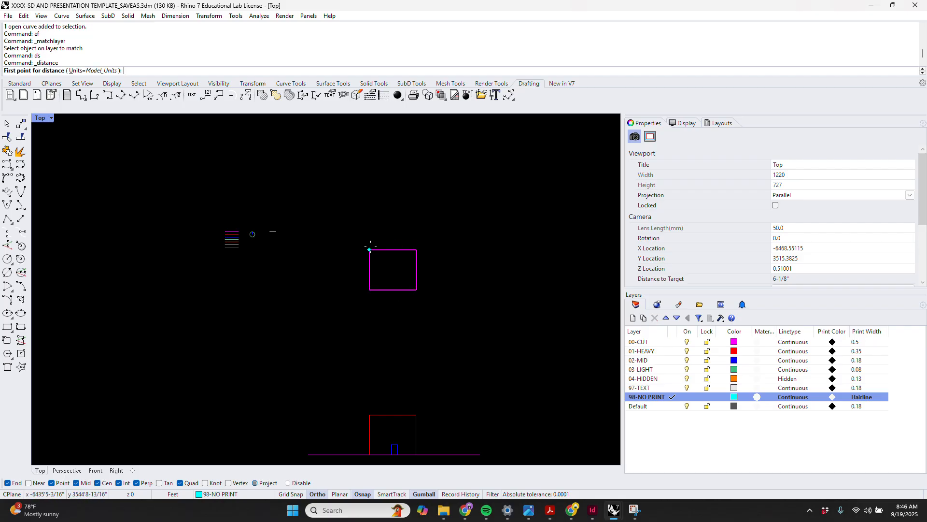
pyautogui.click(369, 249)
pyautogui.click(416, 249)
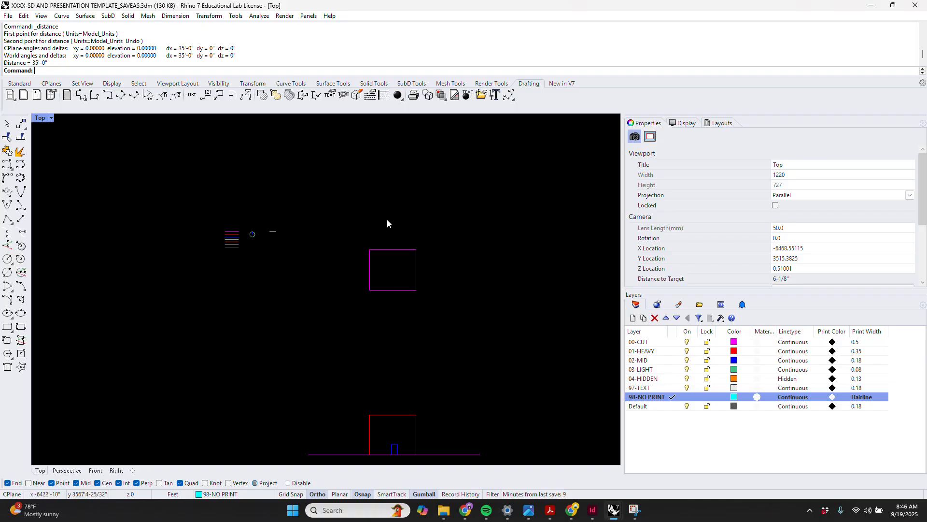
# Step: Draw a 17" by 11" rectangle in the empty area between the sample lines and the plan
pyautogui.scroll(3, 308, 274)
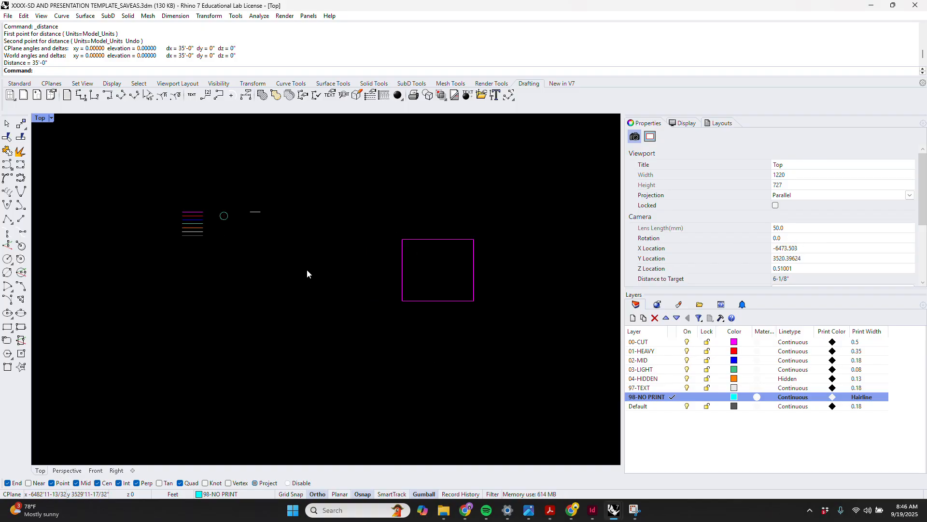
pyautogui.write('Rectangle')
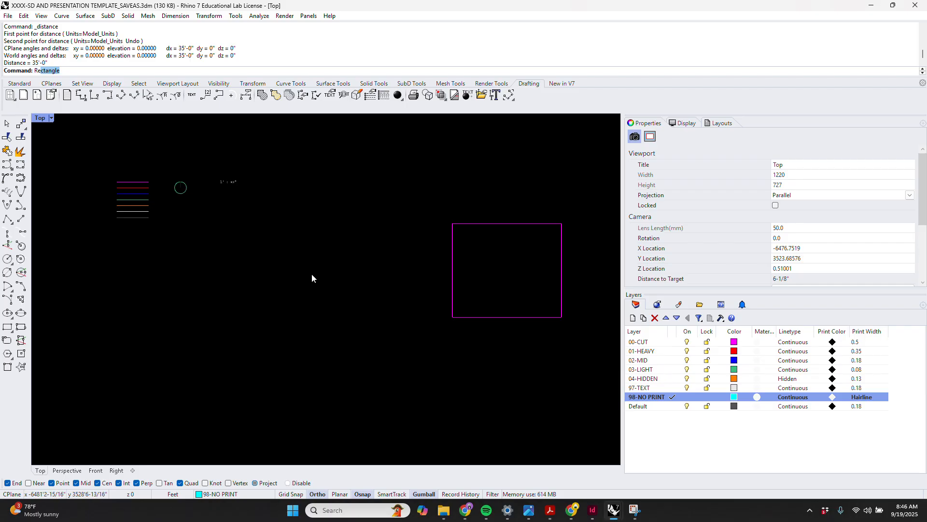
pyautogui.press('Return')
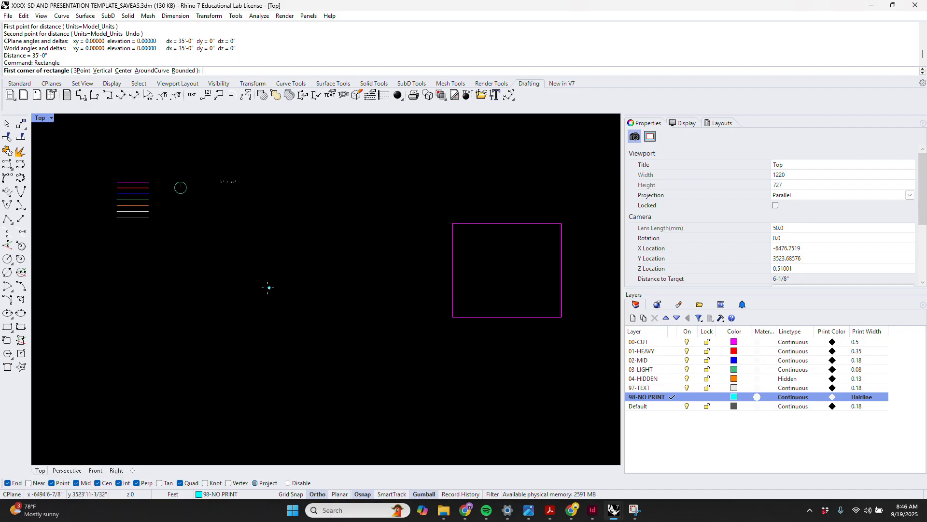
pyautogui.click(262, 286)
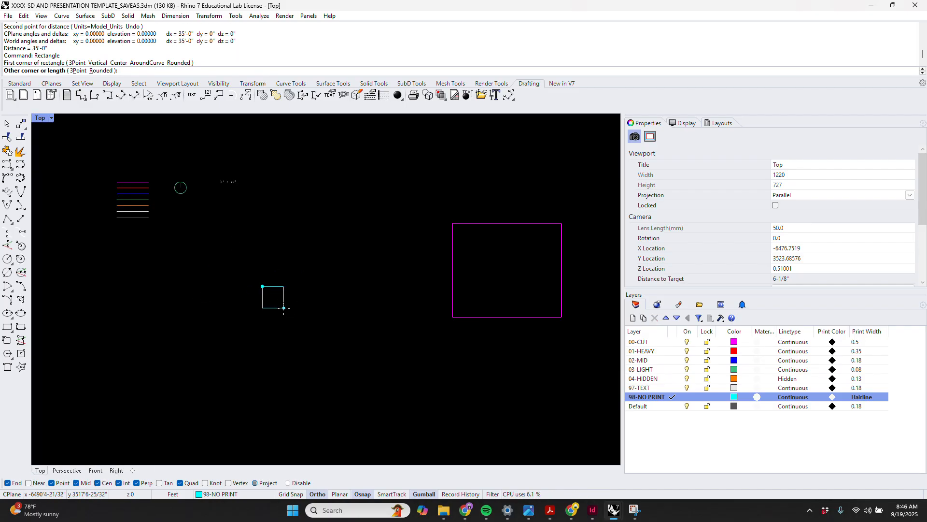
pyautogui.write('17"')
pyautogui.press('Return')
pyautogui.write('11"')
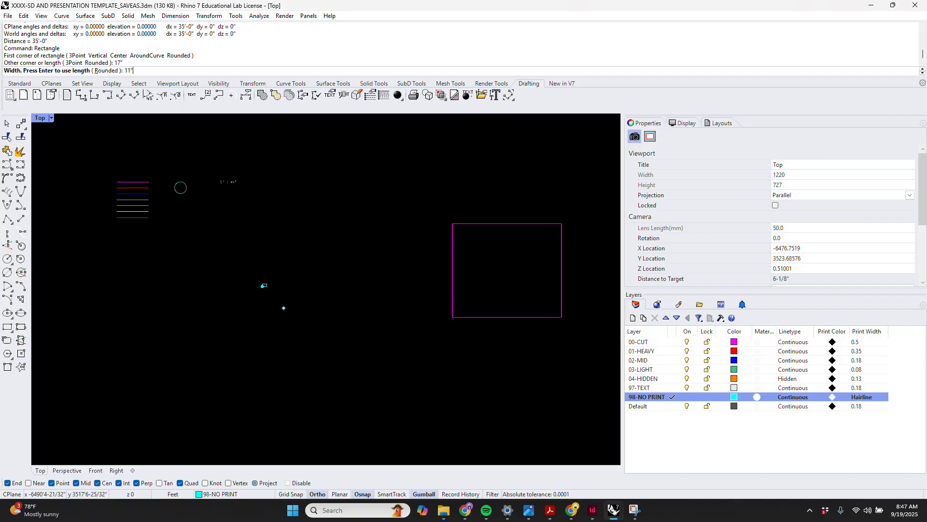
pyautogui.press('Return')
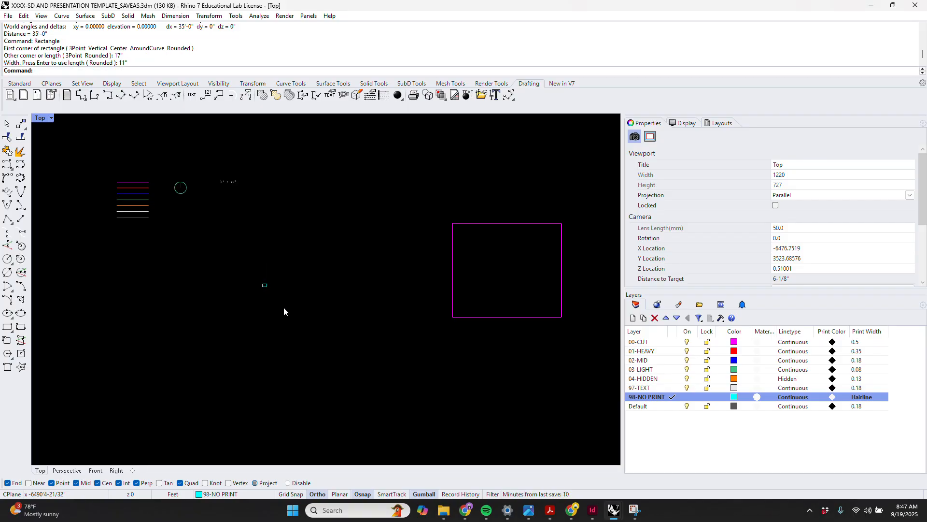
# Step: Scale the 17" by 11" rectangle by a factor of 12 from its lower-left corner
pyautogui.click(265, 285)
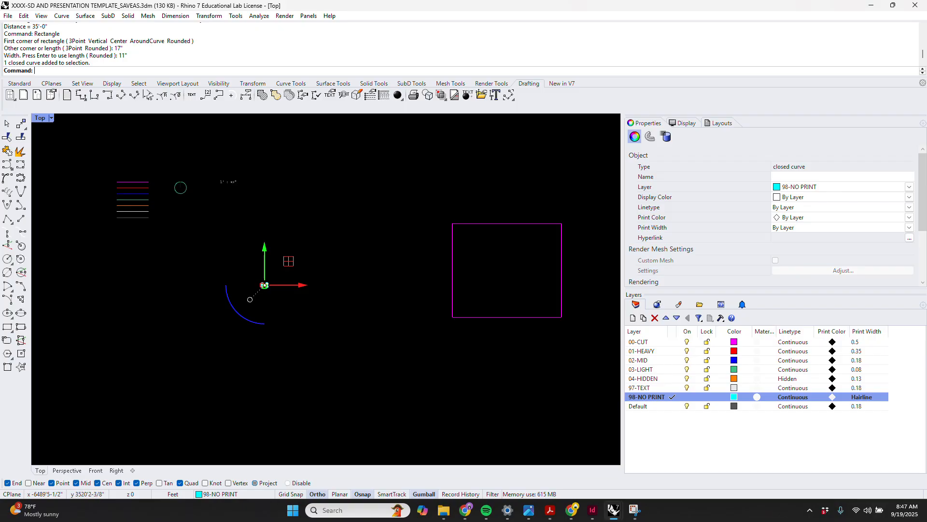
pyautogui.write('SC')
pyautogui.press('Return')
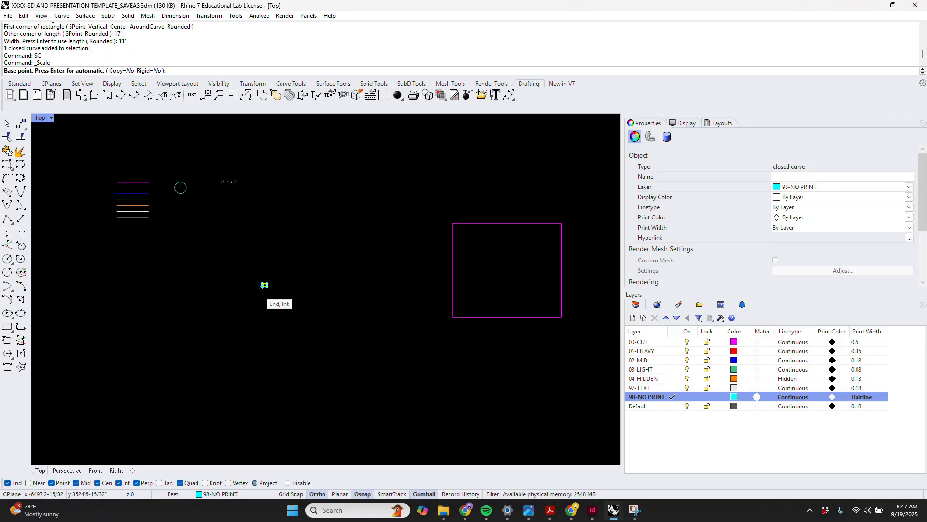
pyautogui.click(258, 286)
pyautogui.write('12')
pyautogui.press('Return')
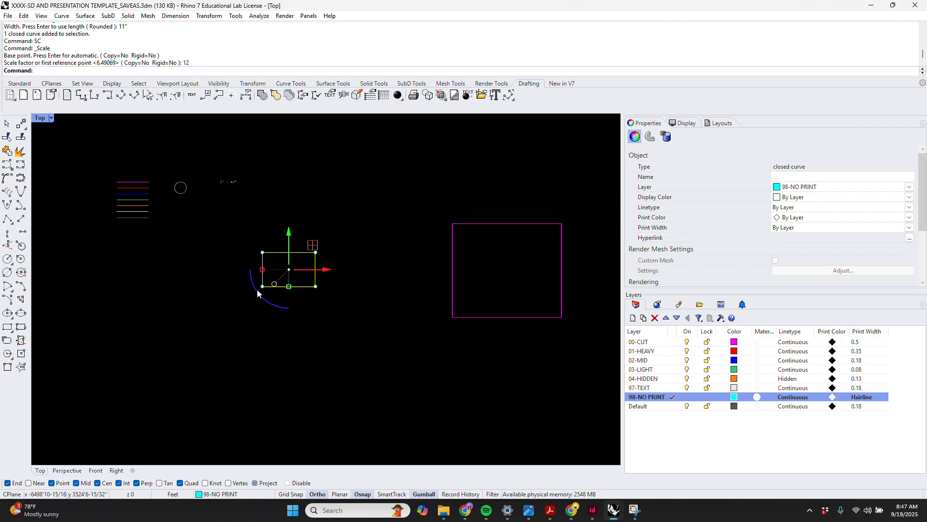
# Step: Move the enlarged sheet rectangle over the plan's lower-left corner for comparison, and on to just above the plan
pyautogui.moveTo(319, 255); pyautogui.dragTo(489, 288)
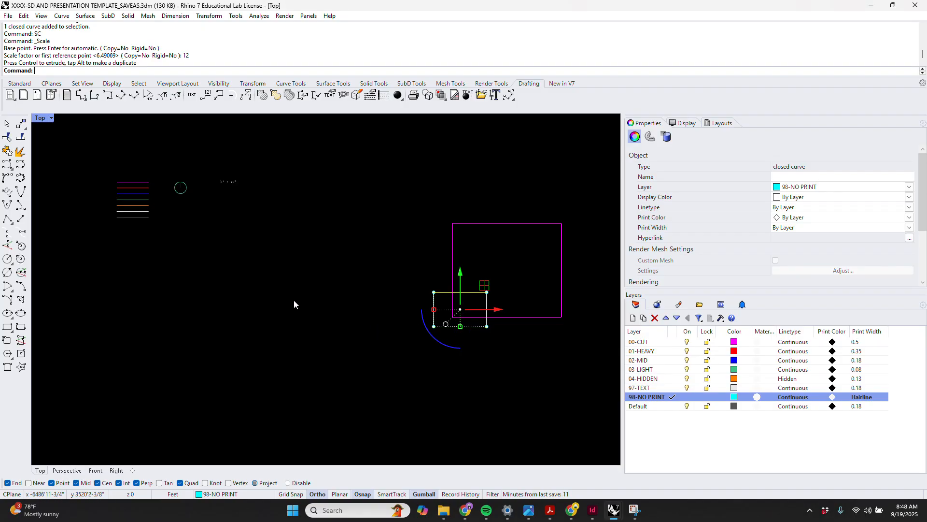
pyautogui.scroll(-2, 246, 287)
pyautogui.scroll(1, 540, 316)
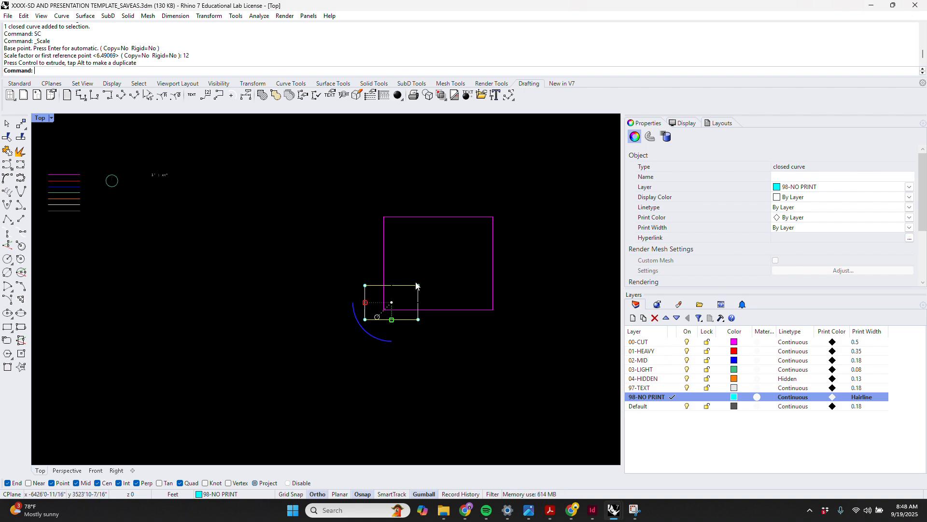
pyautogui.moveTo(416, 285); pyautogui.dragTo(413, 174)
pyautogui.click(445, 276)
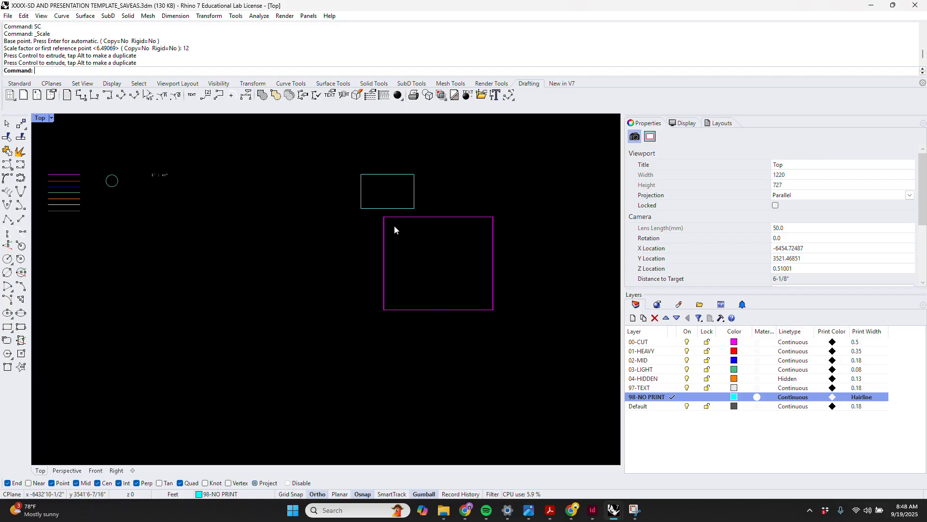
# Step: Scale the sheet rectangle by a factor of 4 from its lower-left corner and move it to frame the plan
pyautogui.click(407, 208)
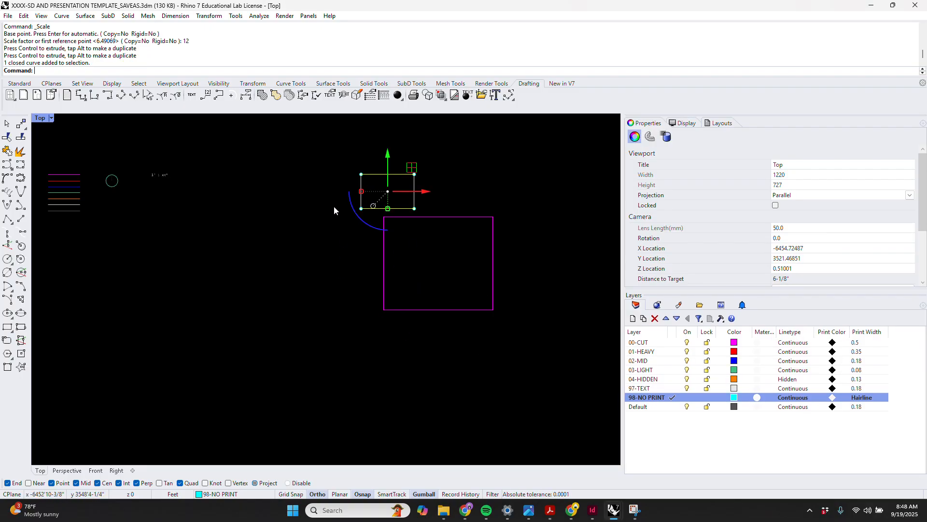
pyautogui.write('S')
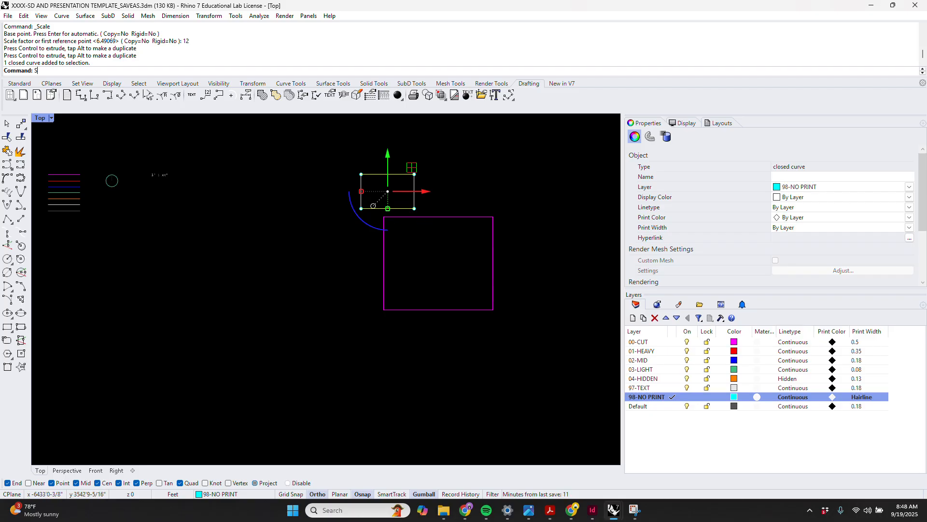
pyautogui.write('C')
pyautogui.press('Return')
pyautogui.click(361, 209)
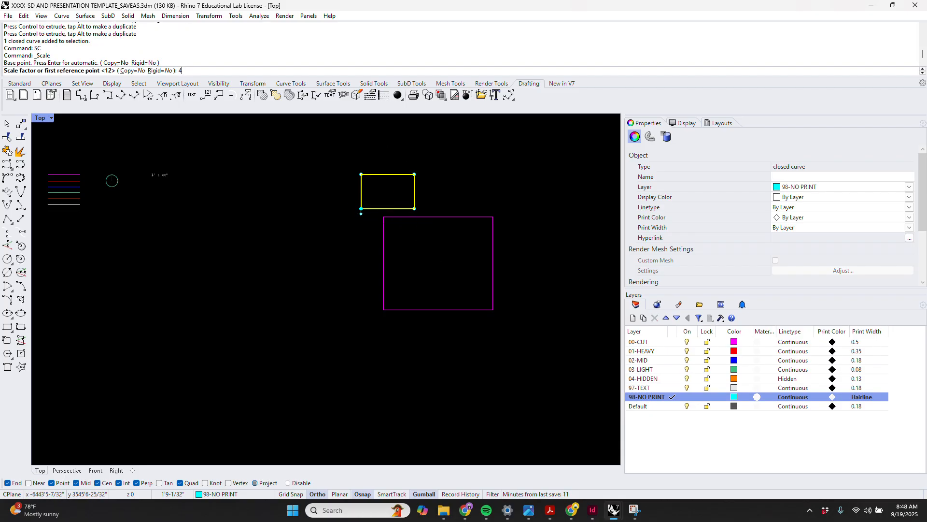
pyautogui.write('4')
pyautogui.press('Return')
pyautogui.moveTo(492, 128); pyautogui.dragTo(464, 247)
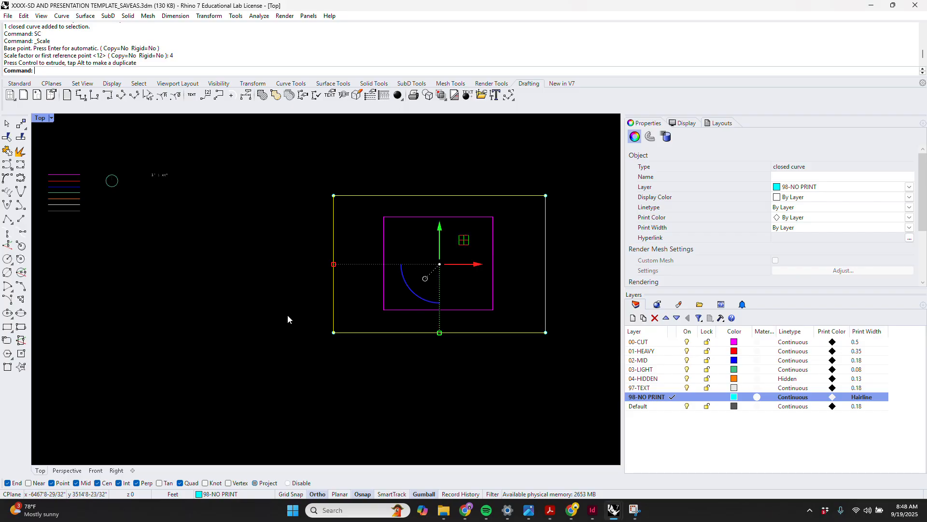
# Step: Move the sheet rectangle down over the elevation to compare sizes, and set it between the plan and the elevation
pyautogui.scroll(-3, 471, 147)
pyautogui.scroll(-3, 472, 148)
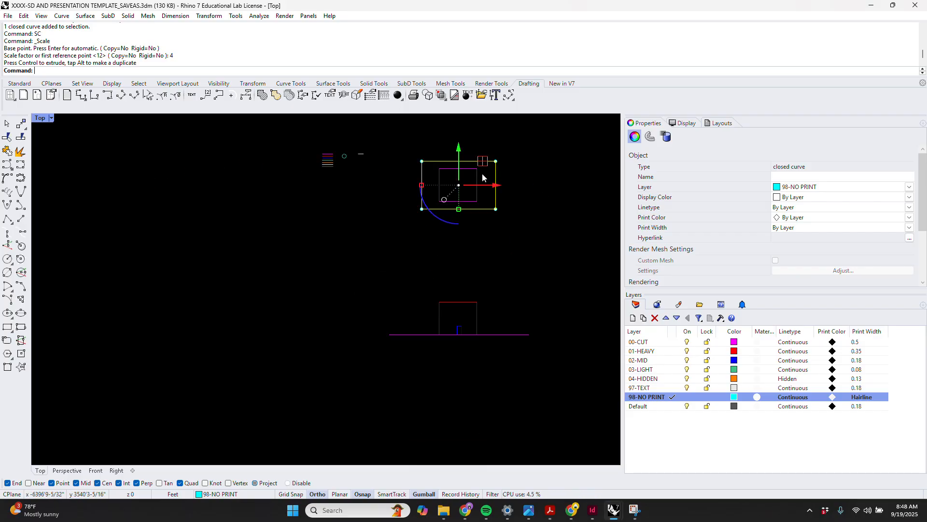
pyautogui.moveTo(483, 160); pyautogui.dragTo(482, 295)
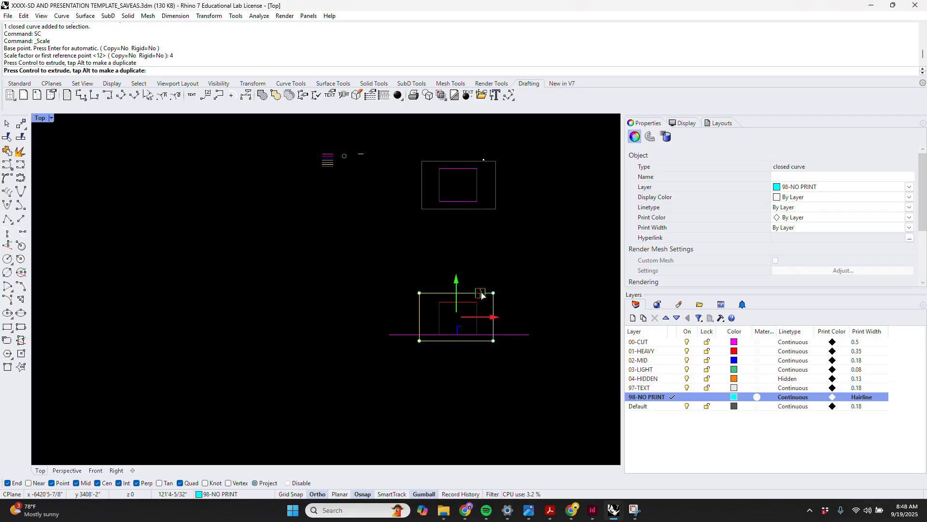
pyautogui.moveTo(482, 295); pyautogui.dragTo(478, 218)
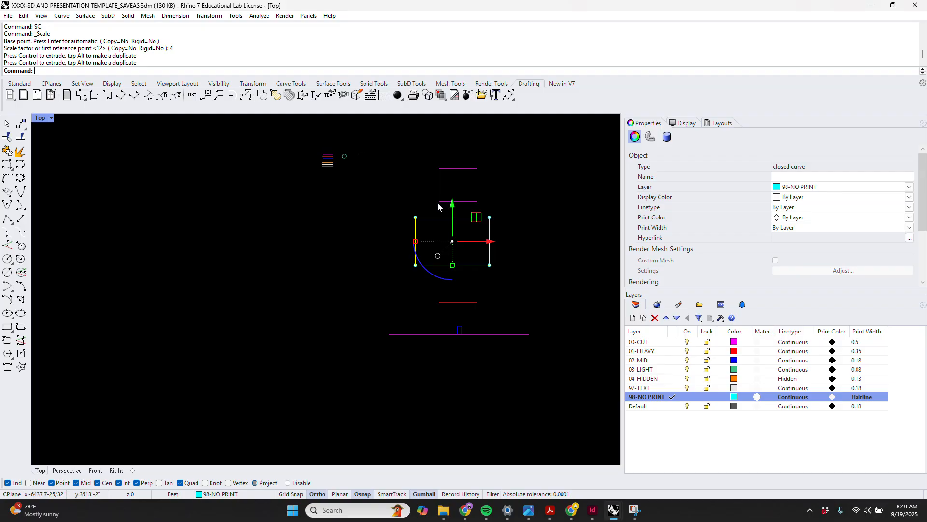
# Step: Move the sheet rectangle from its center onto the center of the plan
pyautogui.write('W')
pyautogui.press('Return')
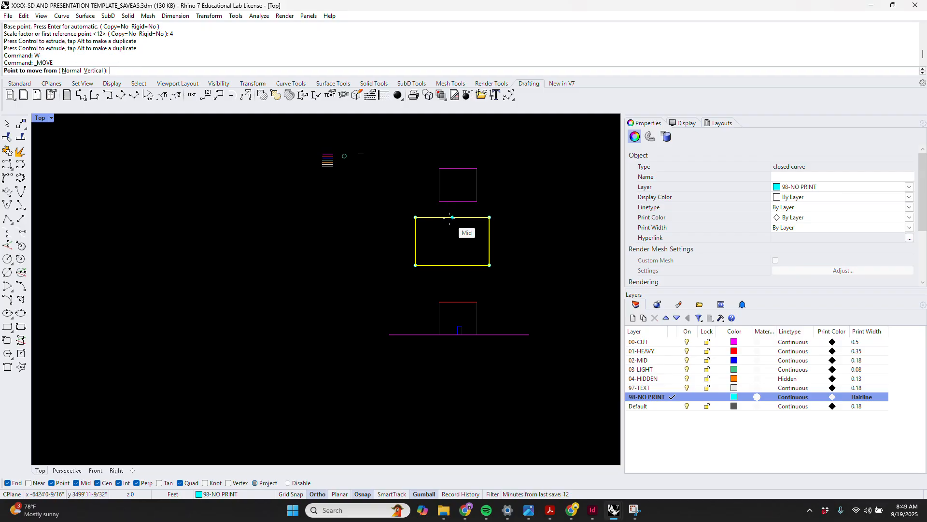
pyautogui.click(452, 241)
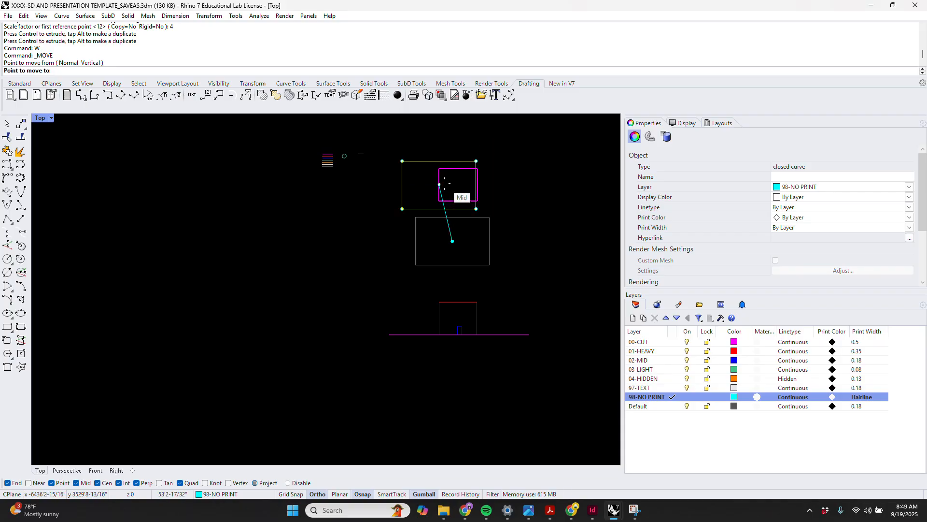
pyautogui.scroll(5, 419, 188)
pyautogui.click(434, 185)
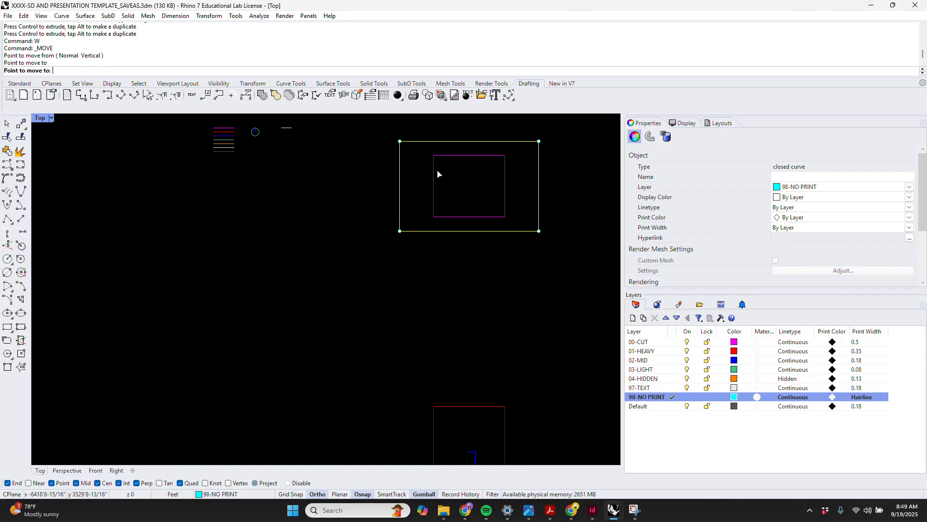
# Step: Copy the plan's sheet rectangle directly below itself, with the copy's upper edge on the original's lower edge
pyautogui.write('c')
pyautogui.press('Return')
pyautogui.click(539, 141)
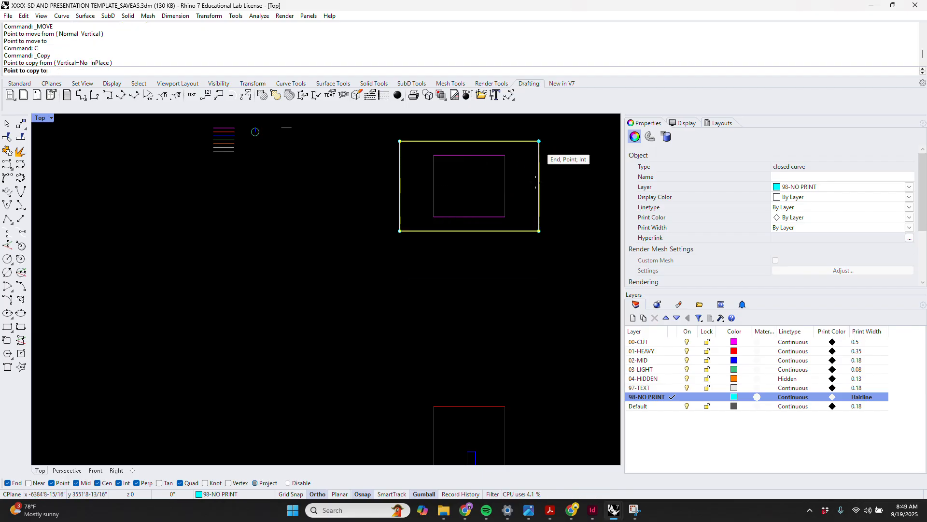
pyautogui.click(540, 234)
pyautogui.press('Return')
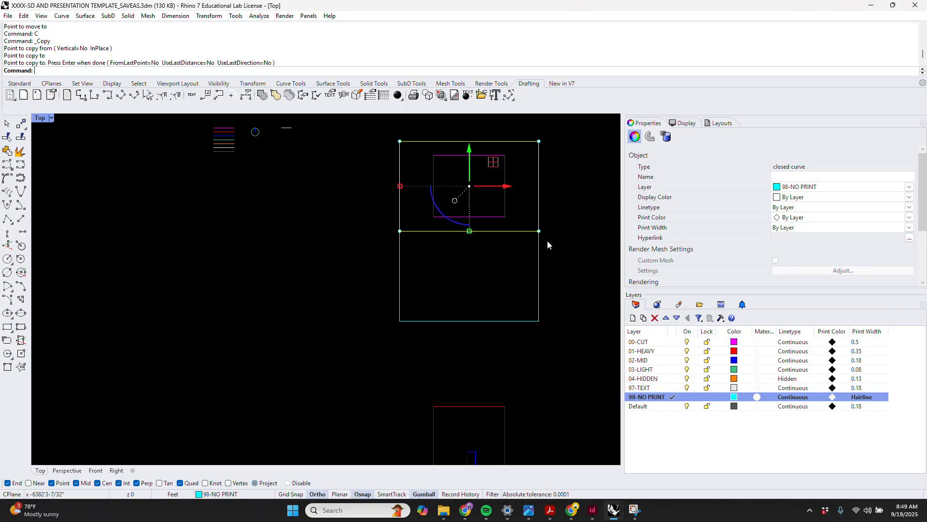
# Step: Move the copied sheet rectangle down 10', and further down to leave a 25' gap below the plan's sheet
pyautogui.moveTo(563, 258); pyautogui.dragTo(512, 282)
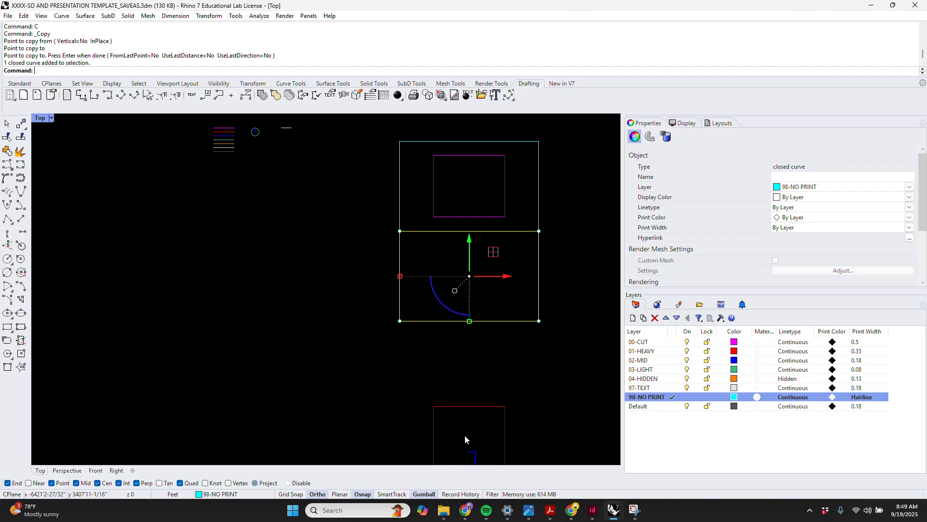
pyautogui.click(471, 242)
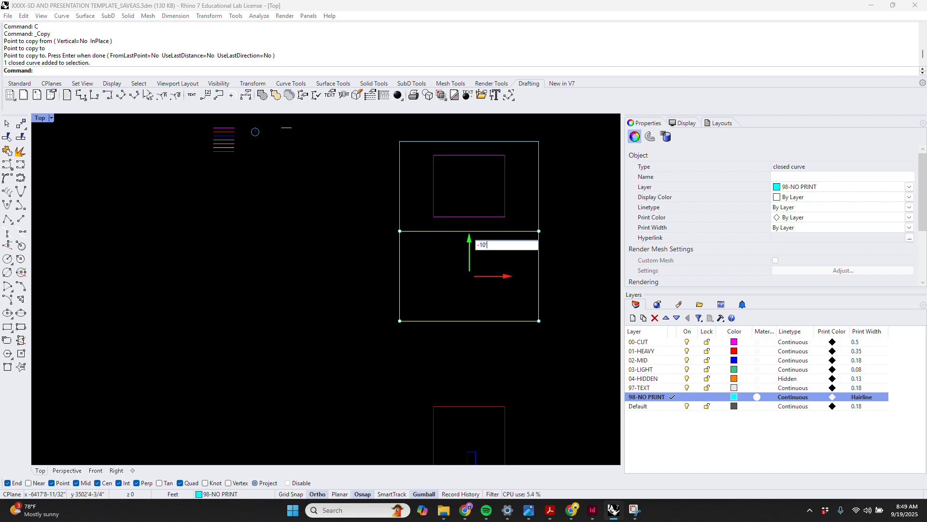
pyautogui.write("-10'")
pyautogui.press('Return')
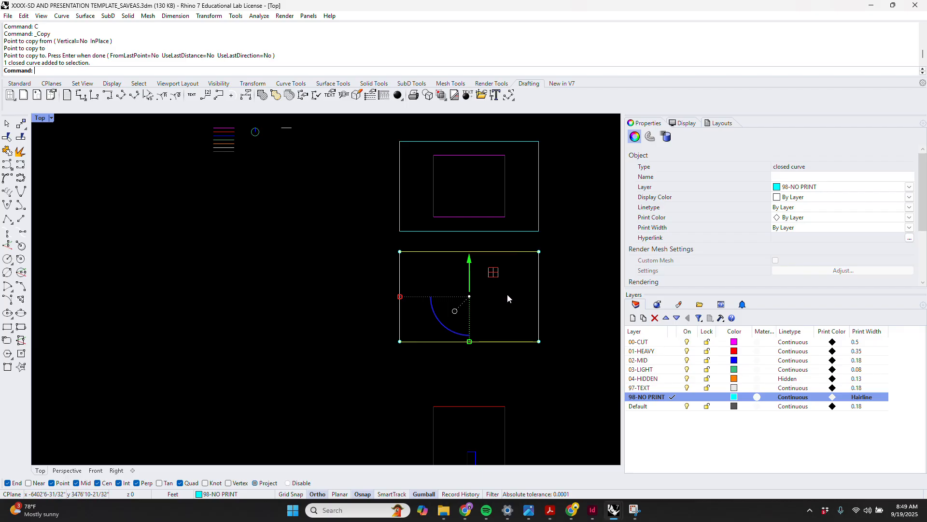
pyautogui.click(471, 260)
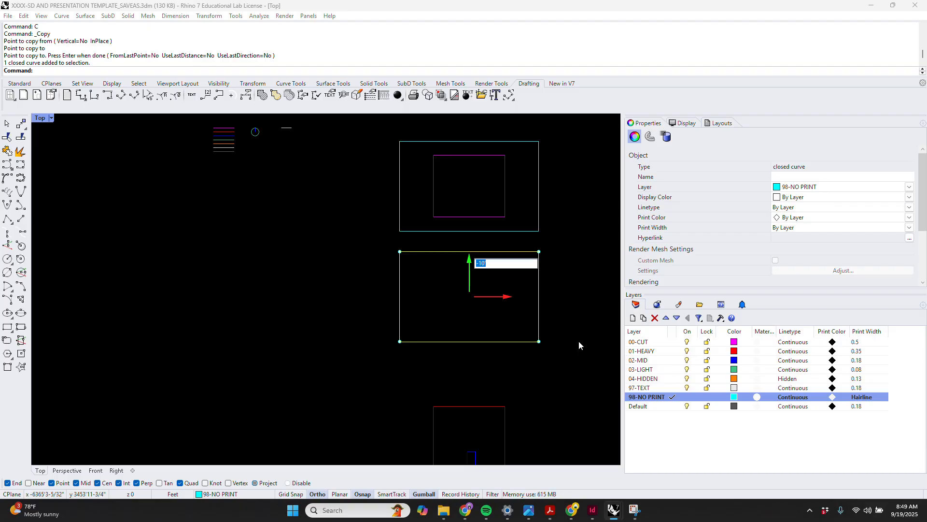
pyautogui.press('Return')
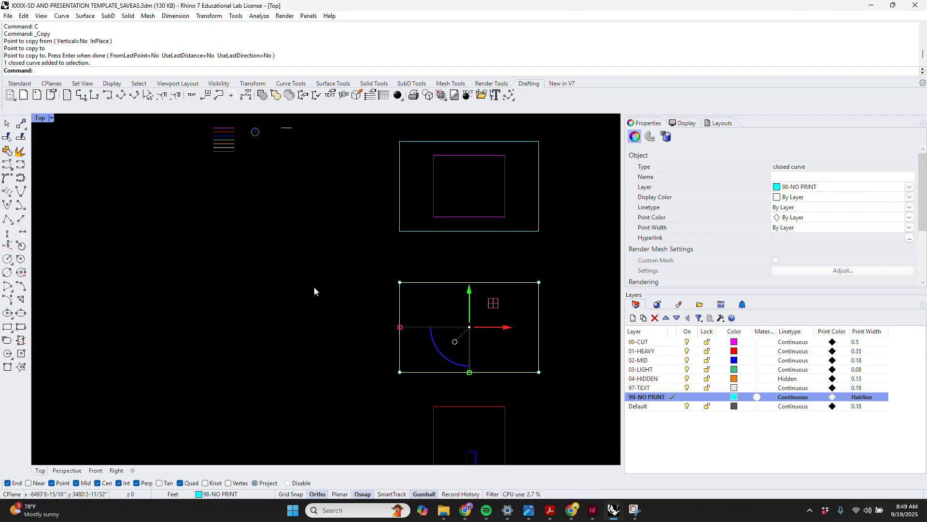
# Step: Measure the vertical gap between the two sheet rectangles
pyautogui.scroll(-3, 252, 253)
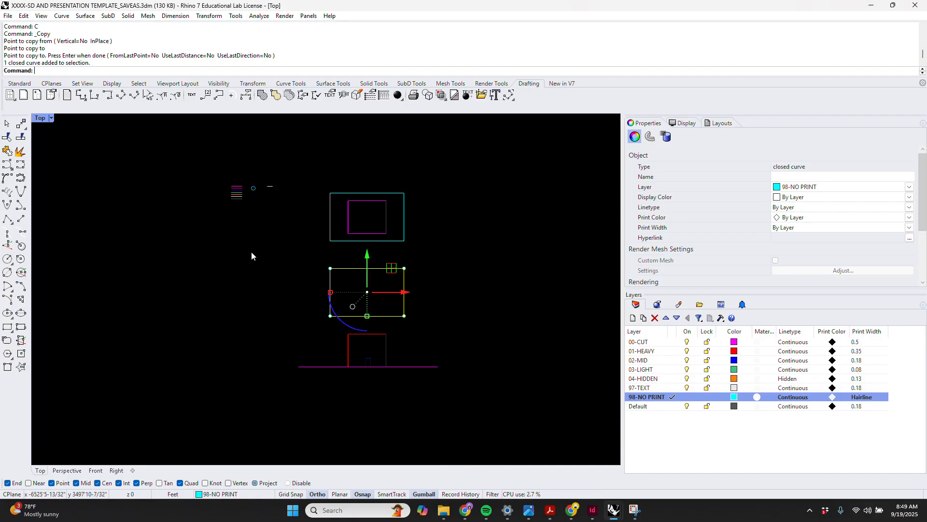
pyautogui.write('ds')
pyautogui.press('Return')
pyautogui.click(406, 268)
pyautogui.click(406, 247)
pyautogui.click(433, 250)
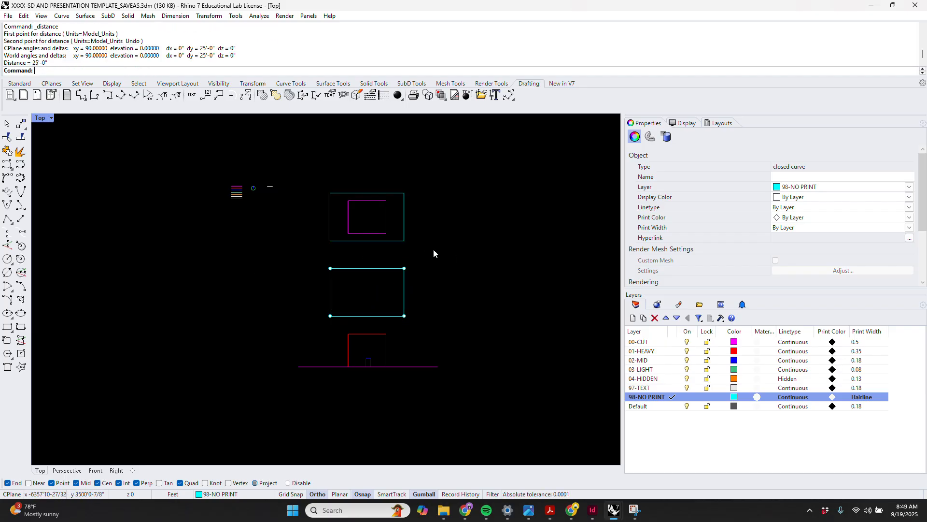
# Step: Move the whole elevation with its ground line sideways and back beneath the lower sheet rectangle
pyautogui.moveTo(428, 325); pyautogui.dragTo(323, 387)
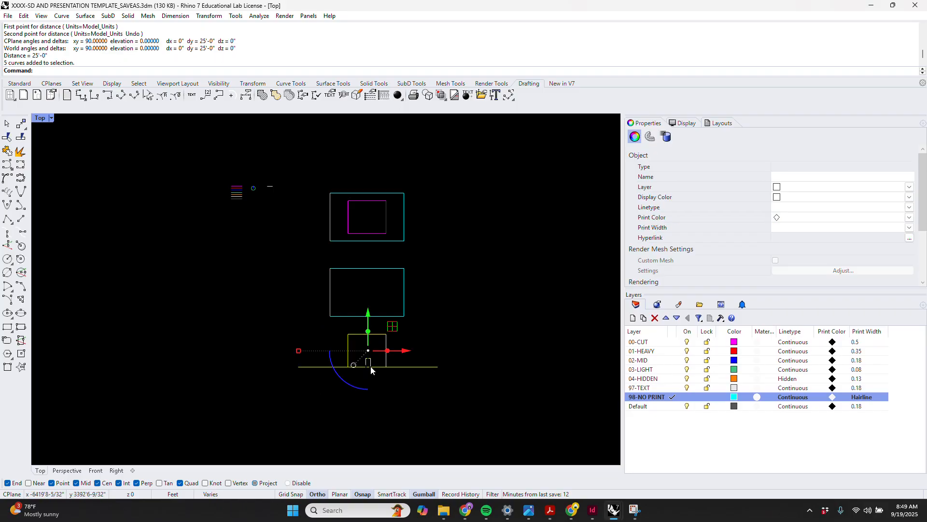
pyautogui.write('W')
pyautogui.press('Return')
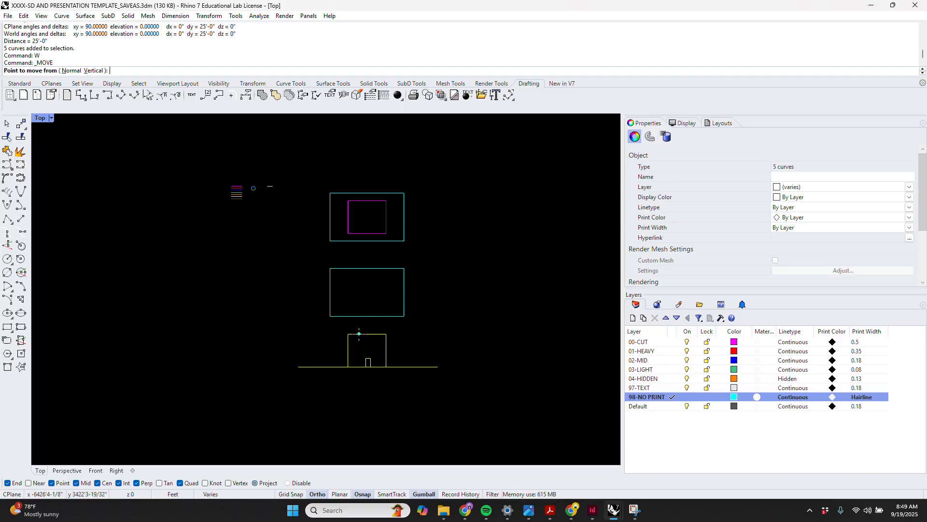
pyautogui.click(367, 334)
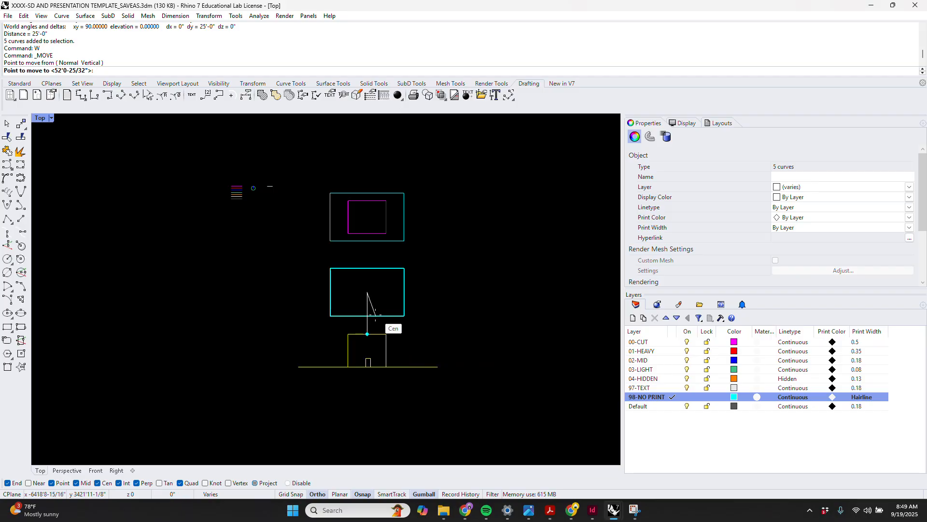
pyautogui.click(435, 322)
pyautogui.write('W')
pyautogui.press('Return')
pyautogui.press('Return')
pyautogui.click(435, 334)
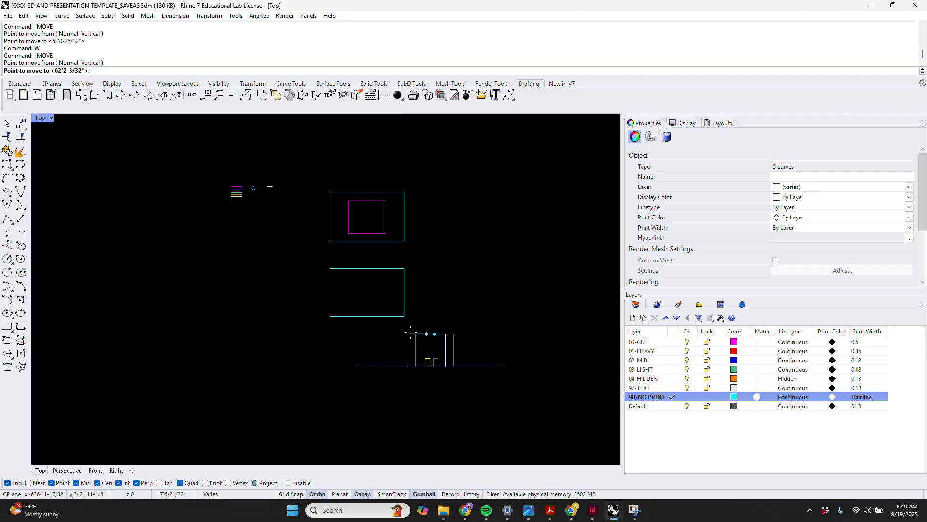
pyautogui.click(377, 334)
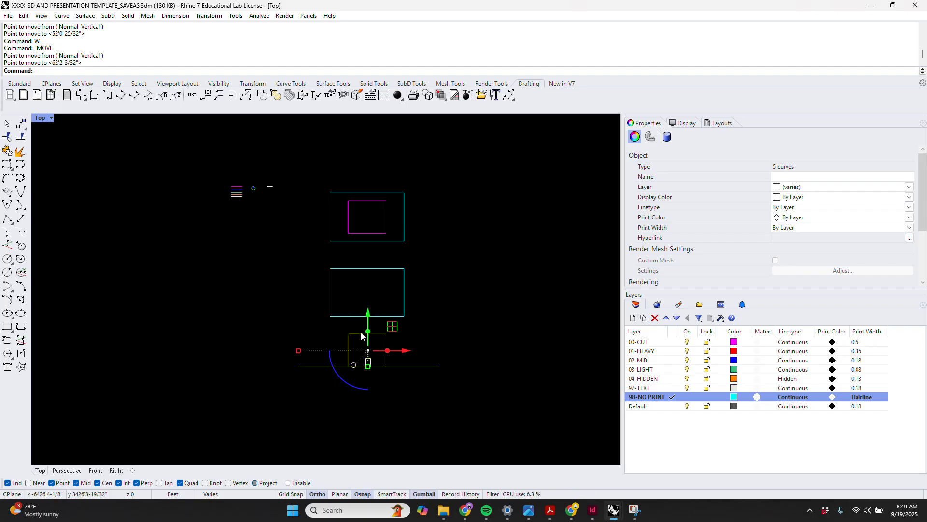
# Step: Move the selected elevation straight up into the lower sheet rectangle, keeping it aligned with the plan
pyautogui.write('W')
pyautogui.press('Return')
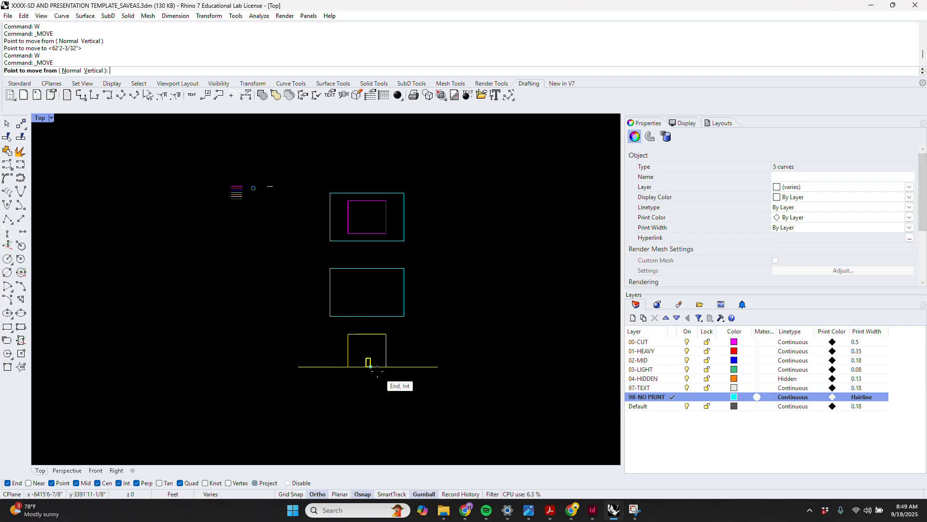
pyautogui.click(385, 350)
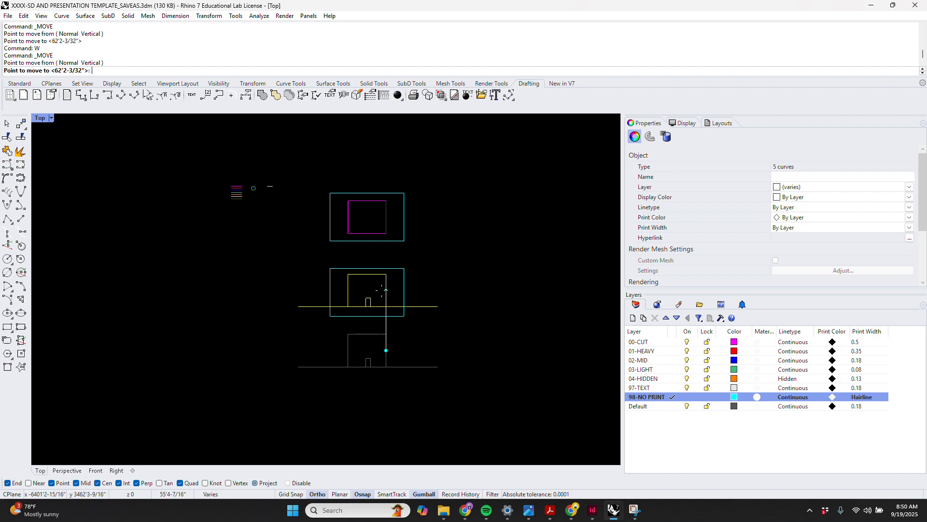
pyautogui.click(415, 314)
pyautogui.press('Escape')
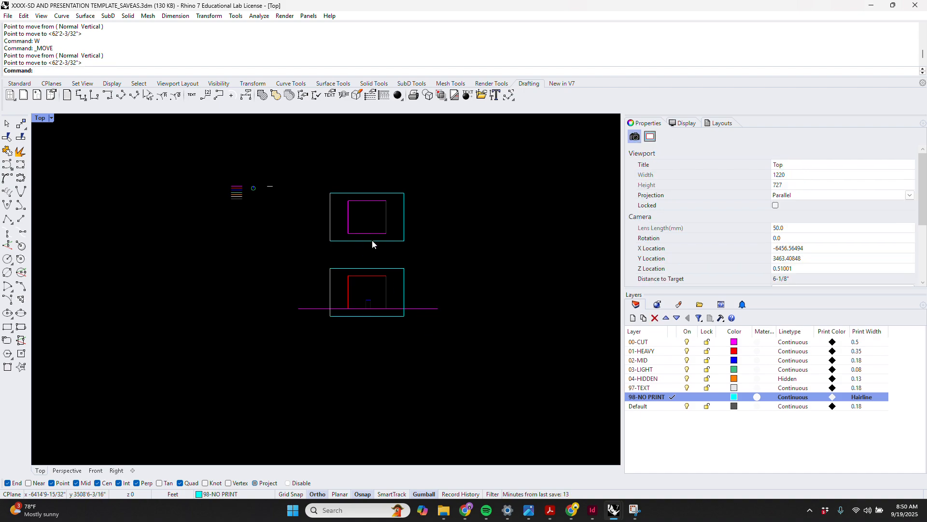
# Step: Check the plan's lower-right corner against the elevation's wall with a temporary vertical polyline
pyautogui.write('v')
pyautogui.press('Return')
pyautogui.scroll(3, 374, 230)
pyautogui.scroll(3, 375, 230)
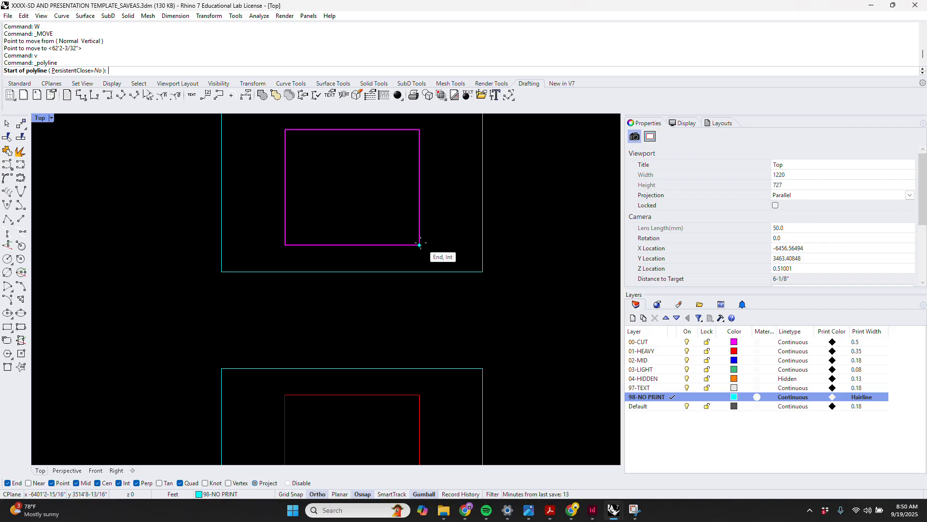
pyautogui.click(419, 244)
pyautogui.scroll(-2, 417, 171)
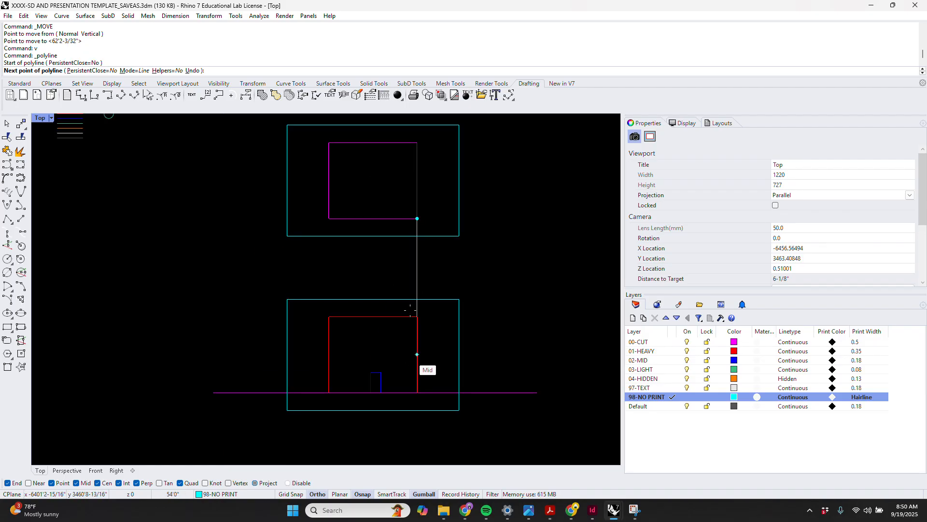
pyautogui.press('Escape')
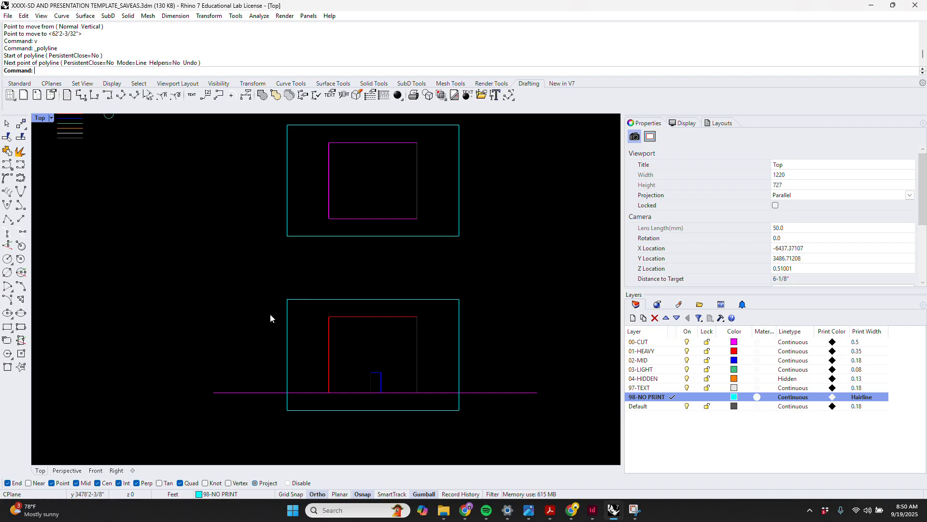
# Step: Copy the elevation's sheet rectangle downward four times, using the spacing between the first two sheets
pyautogui.scroll(-3, 411, 373)
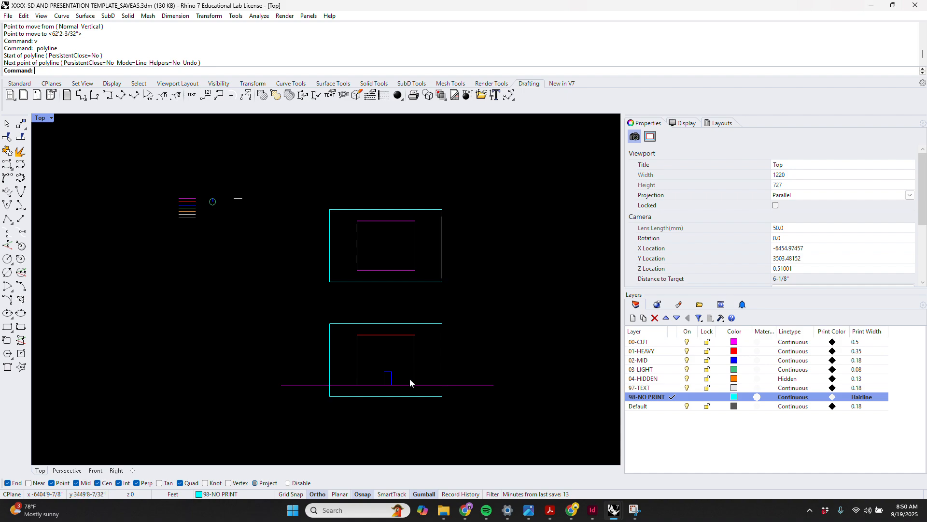
pyautogui.click(442, 329)
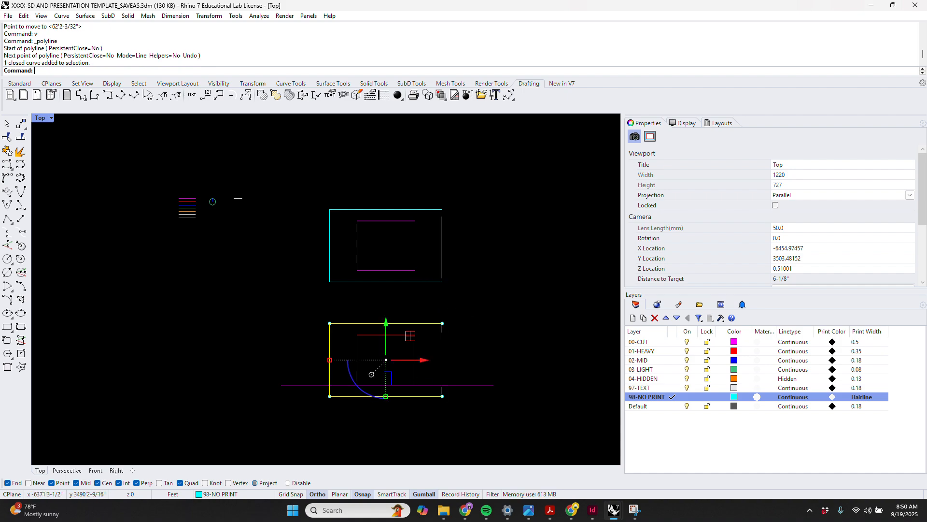
pyautogui.write('C')
pyautogui.press('Return')
pyautogui.click(442, 209)
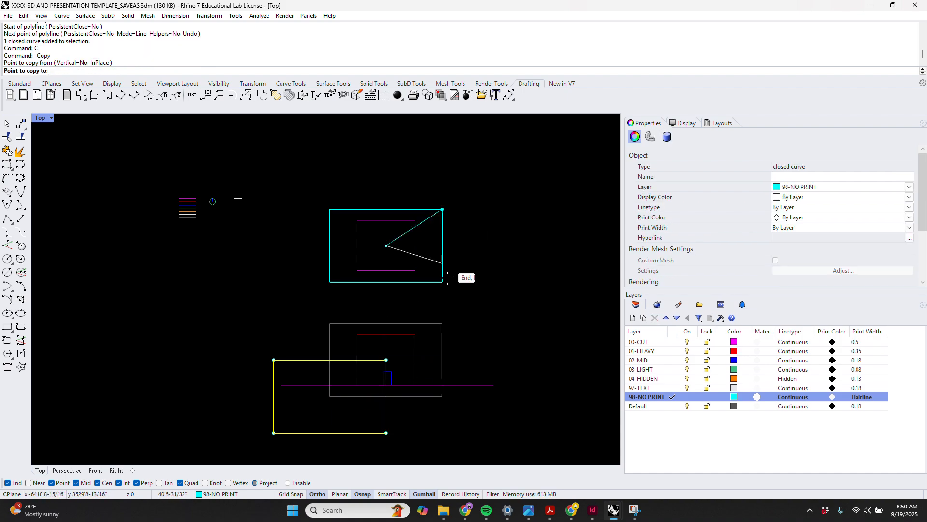
pyautogui.click(442, 324)
pyautogui.scroll(-5, 429, 230)
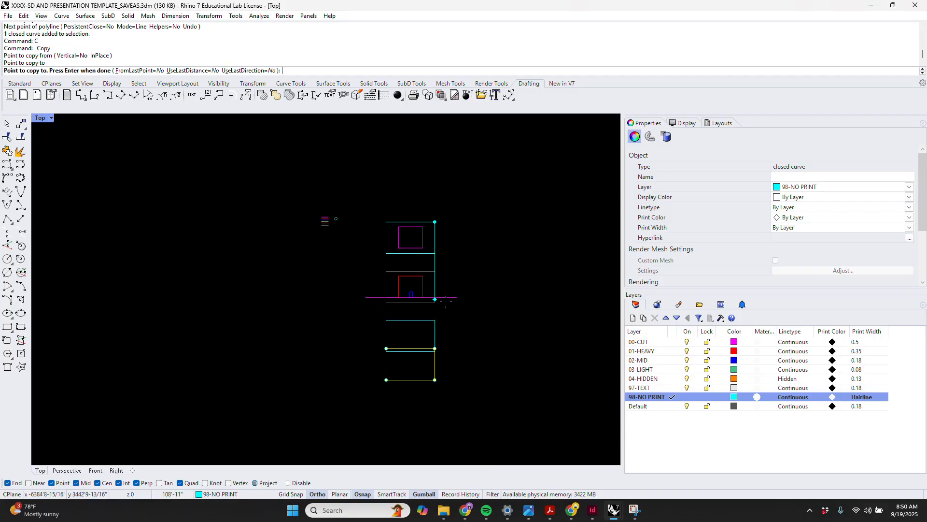
pyautogui.click(434, 320)
pyautogui.click(435, 369)
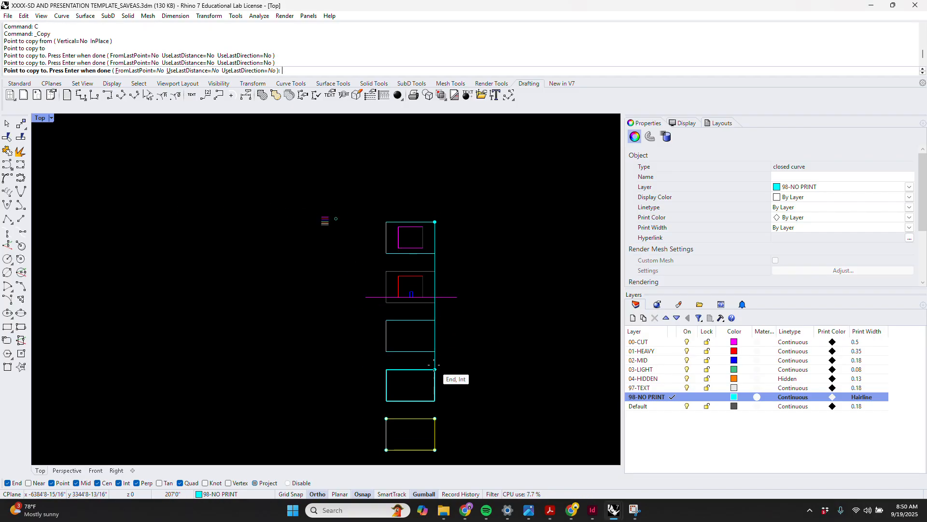
pyautogui.click(435, 419)
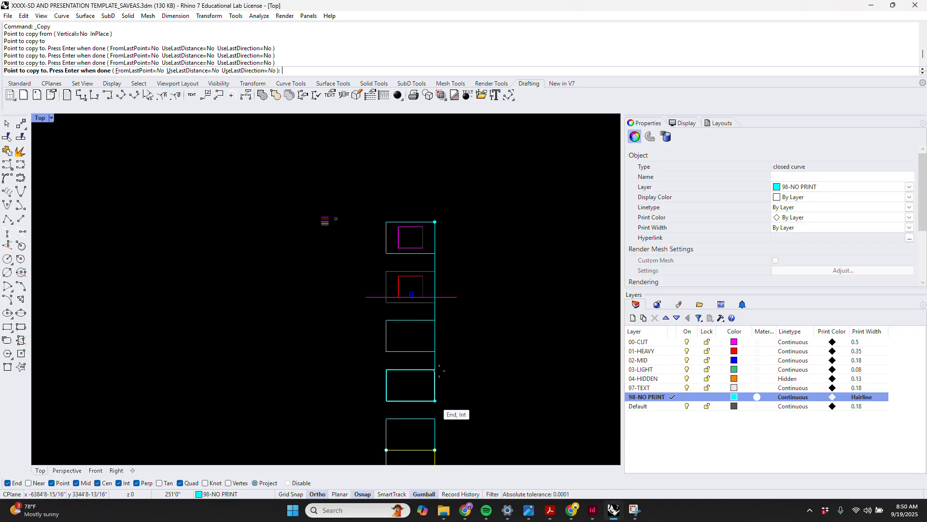
pyautogui.press('Return')
pyautogui.press('Escape')
# Step: Delete the lowest sheet rectangle in the column
pyautogui.scroll(-3, 414, 284)
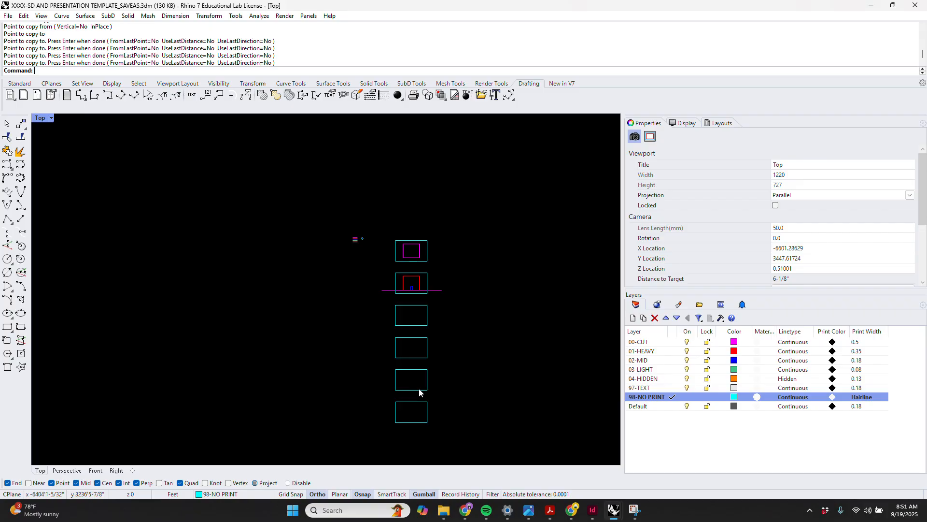
pyautogui.moveTo(446, 398); pyautogui.dragTo(410, 422)
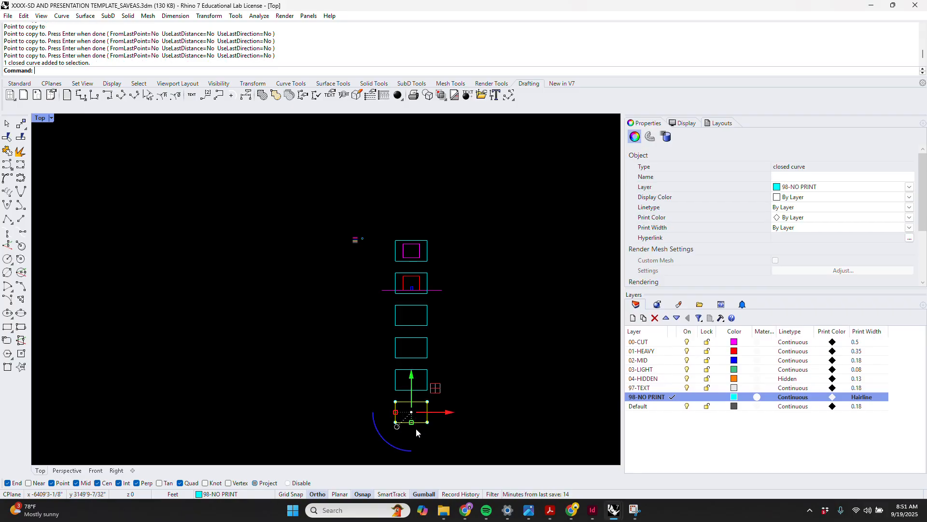
pyautogui.write('d')
pyautogui.press('Return')
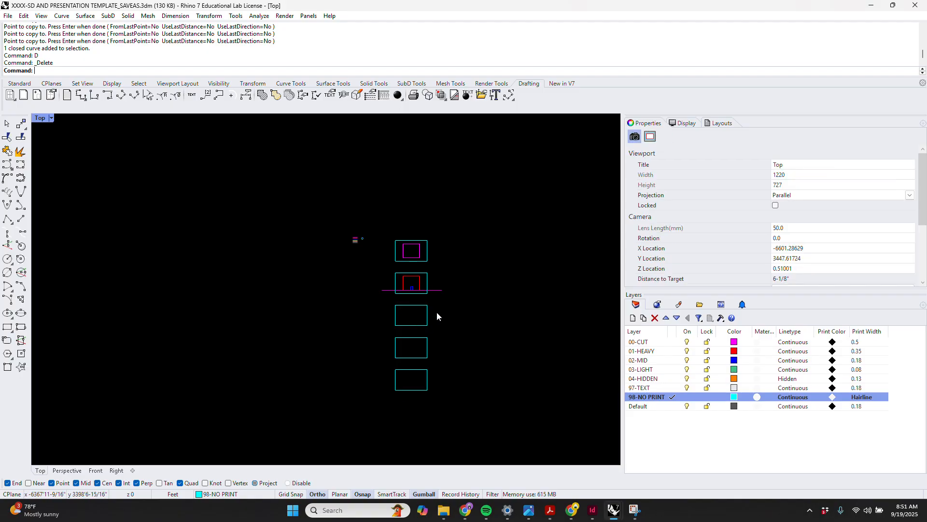
# Step: Copy the third sheet rectangle to its right, edge to edge with the original
pyautogui.moveTo(414, 321); pyautogui.dragTo(415, 321)
pyautogui.write('c')
pyautogui.press('Return')
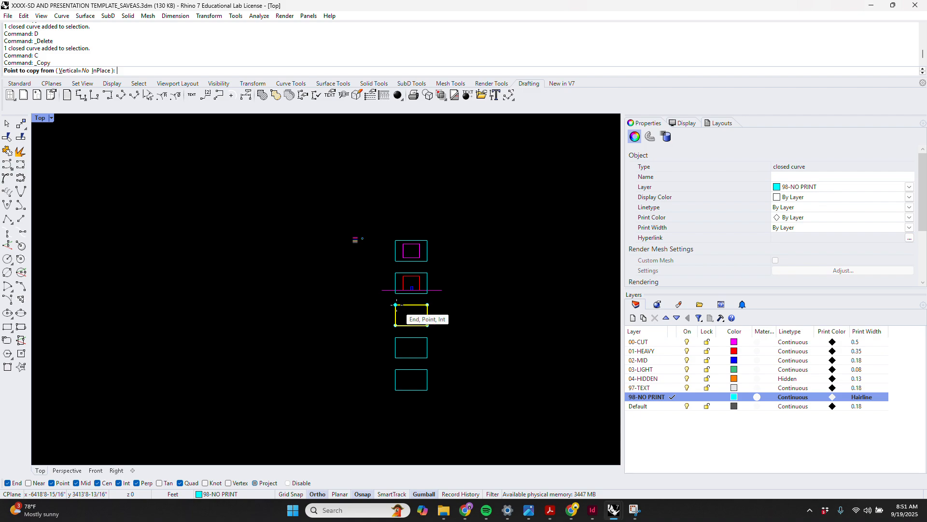
pyautogui.click(395, 314)
pyautogui.click(428, 314)
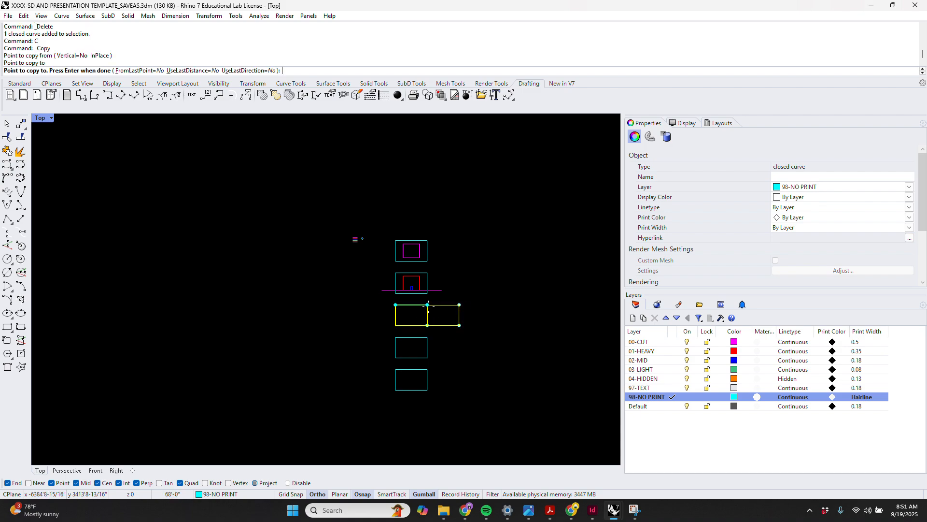
pyautogui.press('Return')
pyautogui.click(488, 320)
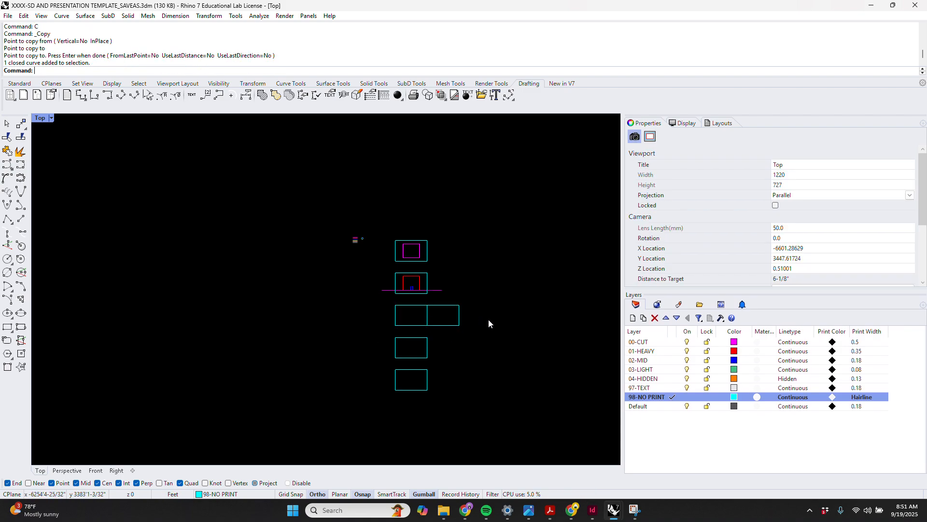
# Step: Move the copied sheet rectangle in the third row 25 feet to the right
pyautogui.click(456, 321)
pyautogui.moveTo(457, 321); pyautogui.dragTo(447, 321)
pyautogui.hotkey('ctrl', 'z')
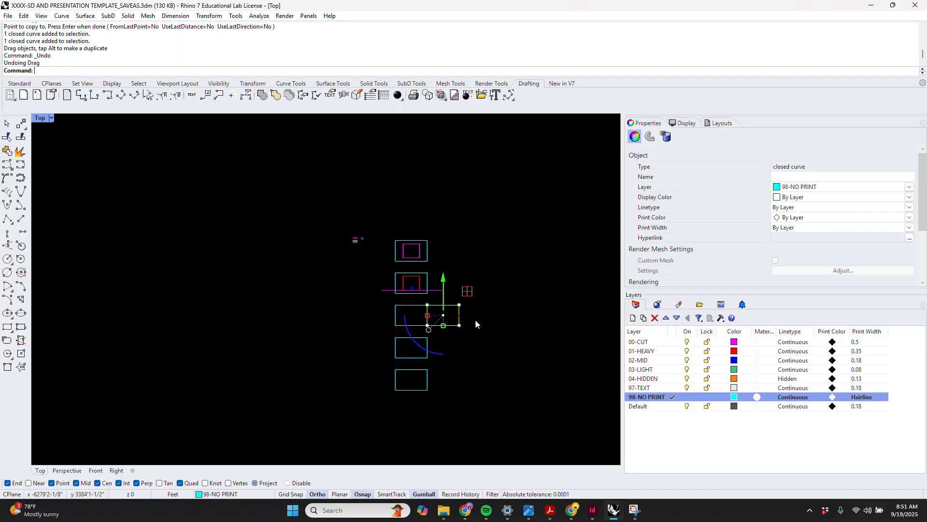
pyautogui.click(475, 316)
pyautogui.write('25')
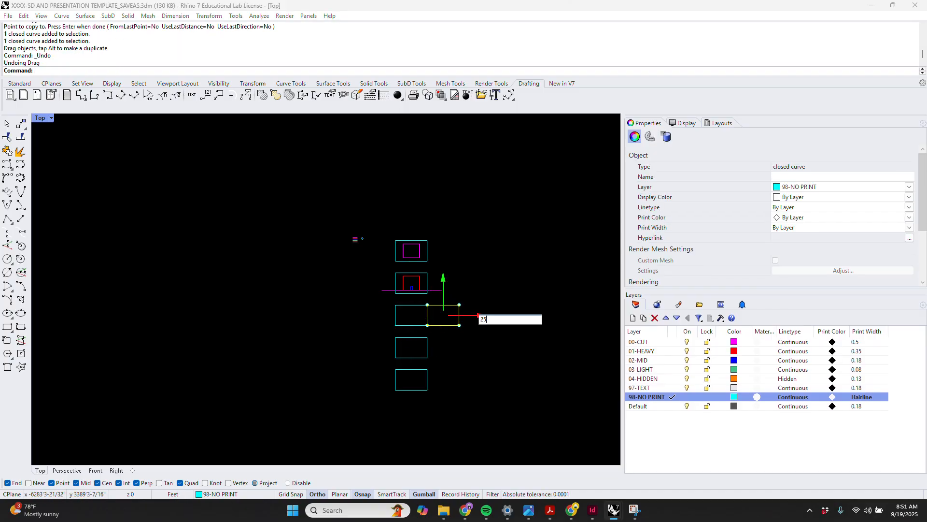
pyautogui.press('Return')
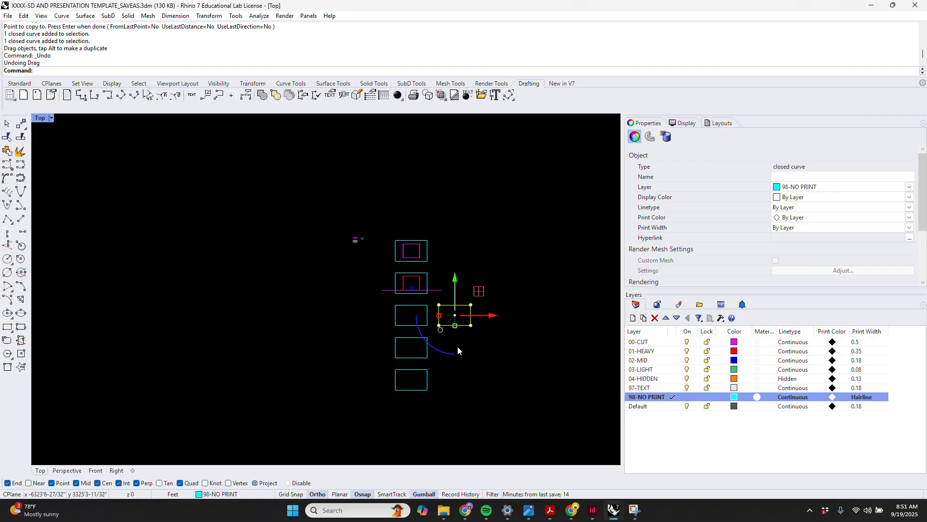
# Step: Copy the offset sheet rectangle straight down one row, aligned with the fourth sheet in the main column
pyautogui.click(456, 346)
pyautogui.moveTo(503, 316); pyautogui.dragTo(448, 340)
pyautogui.write('c')
pyautogui.press('Return')
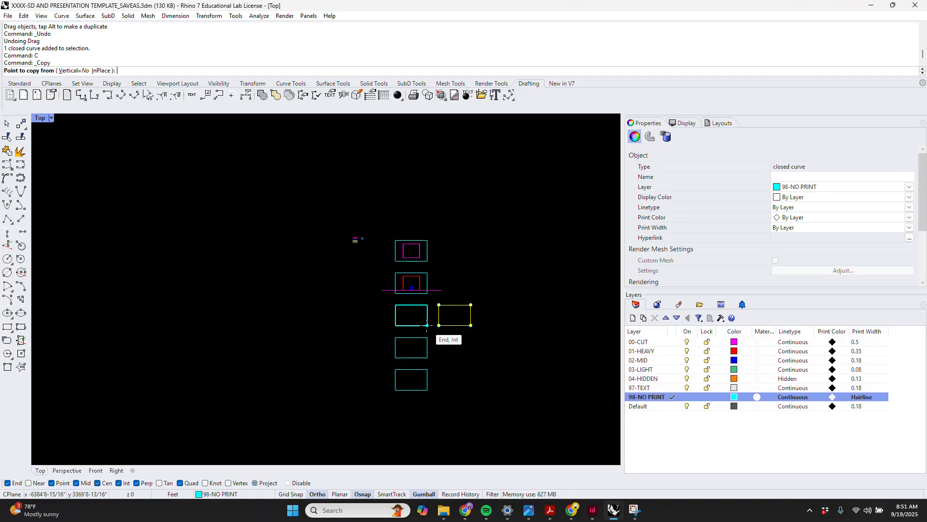
pyautogui.click(439, 325)
pyautogui.click(438, 359)
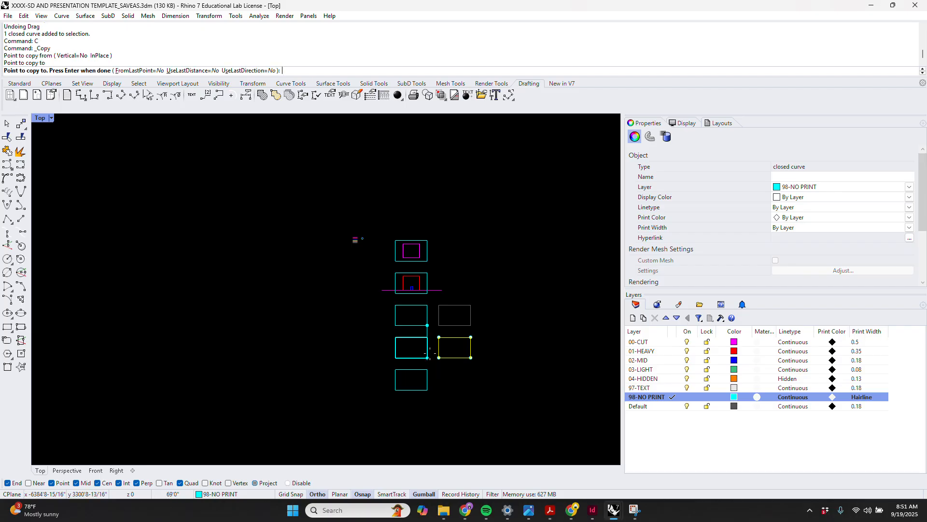
pyautogui.press('Return')
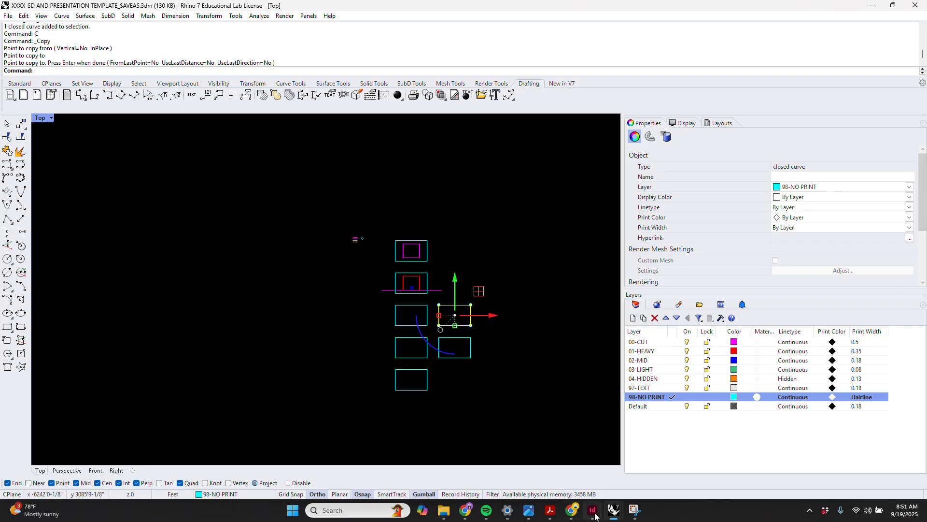
# Step: Switch to the 250901-KAABA DRAWING file and examine how its plan, elevation and section sheets are arranged in the Top view
pyautogui.moveTo(613, 512)
pyautogui.click(571, 468)
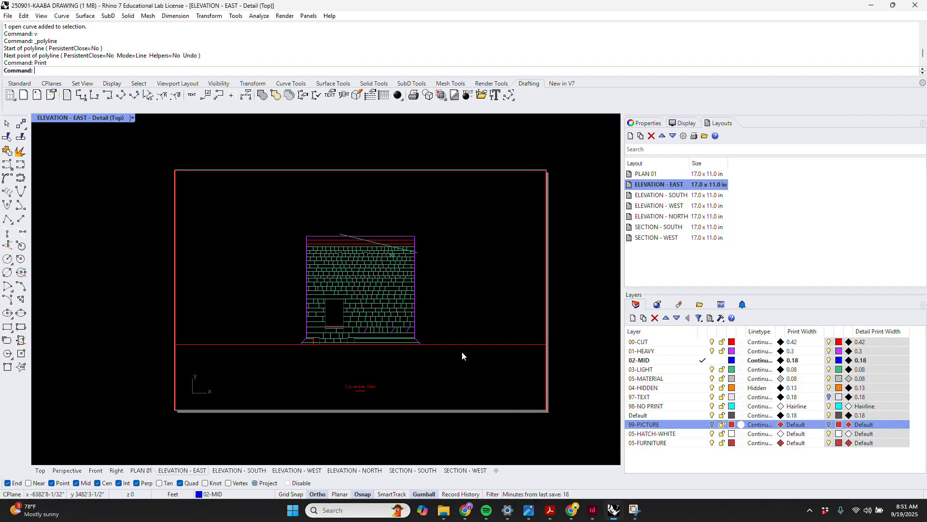
pyautogui.click(40, 470)
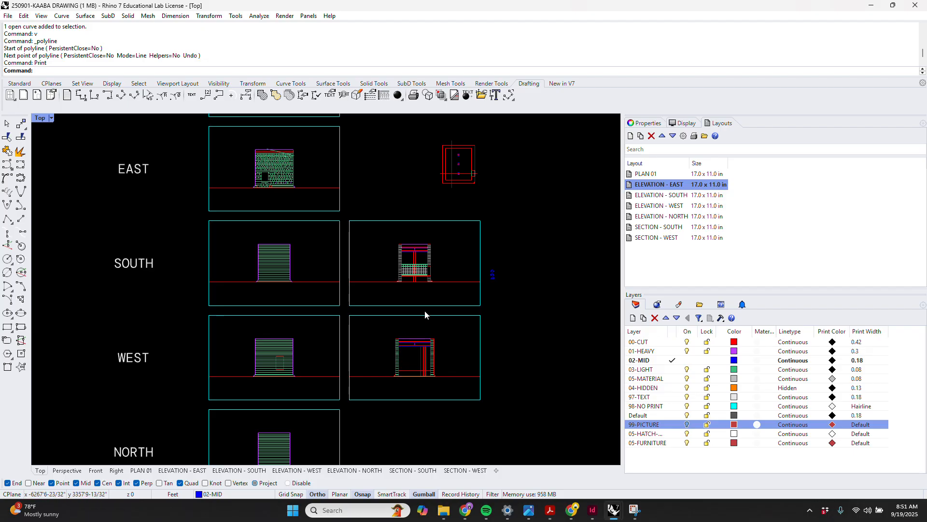
pyautogui.scroll(-3, 448, 314)
pyautogui.scroll(-2, 449, 318)
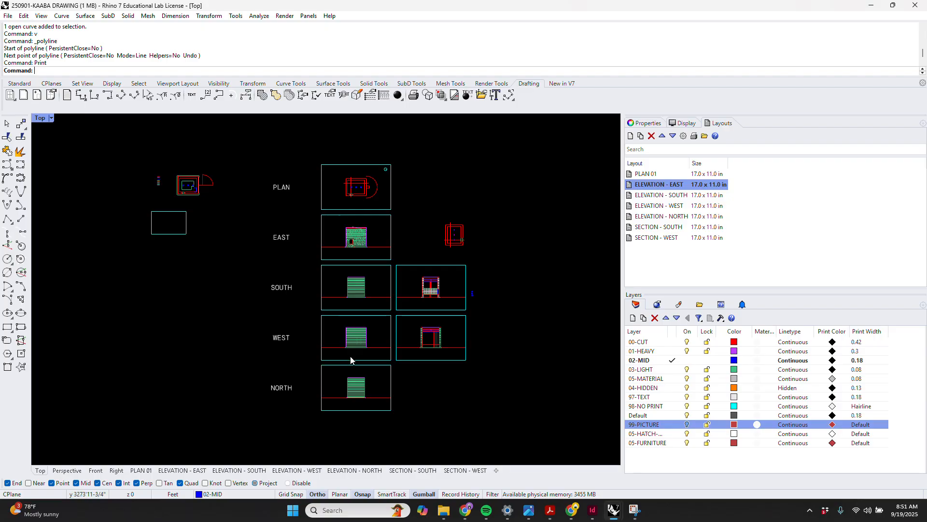
pyautogui.scroll(3, 419, 288)
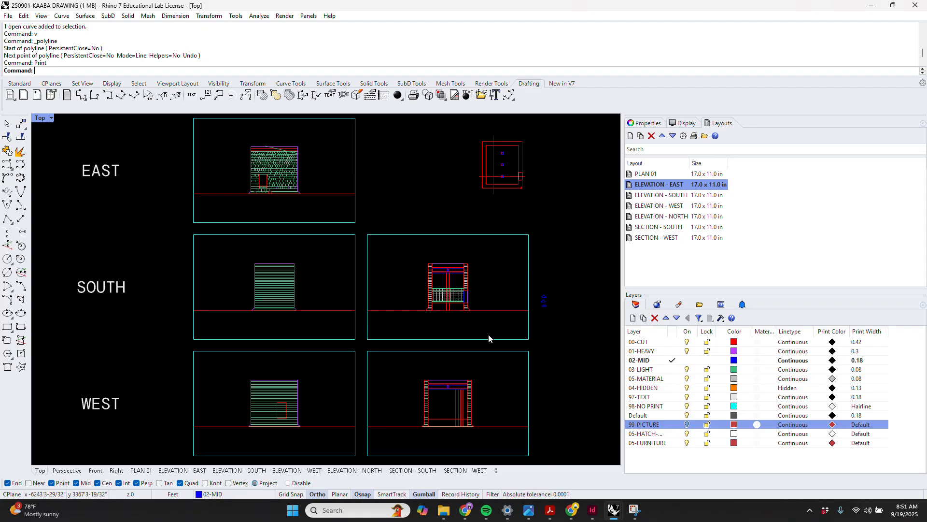
pyautogui.scroll(-2, 488, 338)
pyautogui.scroll(-2, 498, 271)
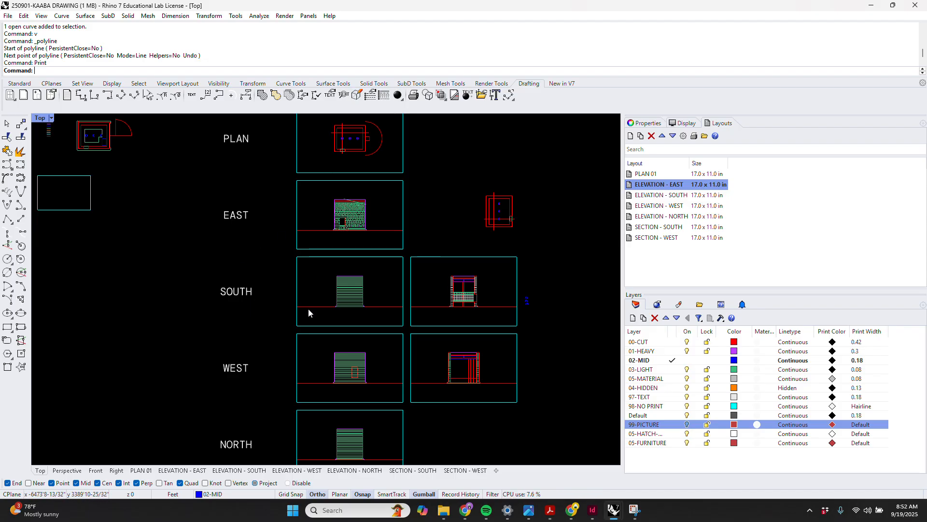
# Step: Return to the XXXX-SD AND PRESENTATION TEMPLATE_SAVEAS file and show its list of layouts
pyautogui.moveTo(613, 510)
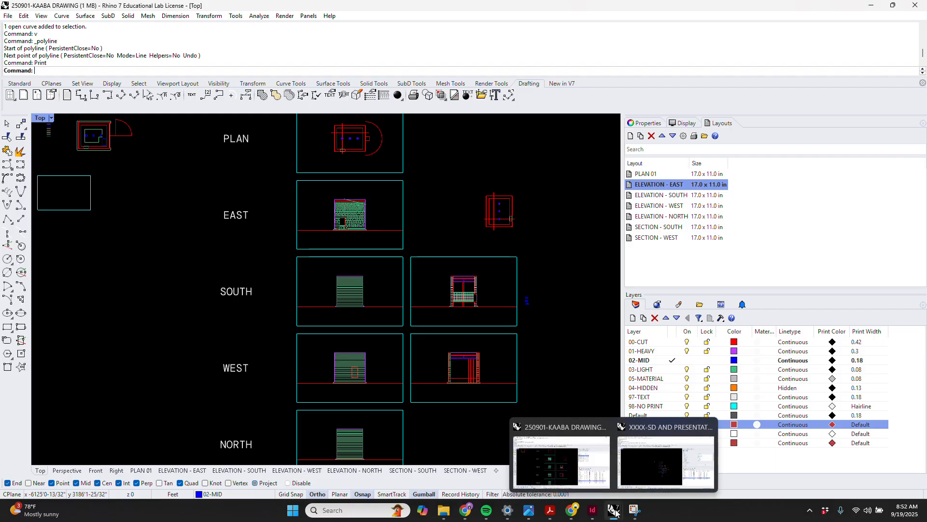
pyautogui.click(643, 464)
pyautogui.click(531, 298)
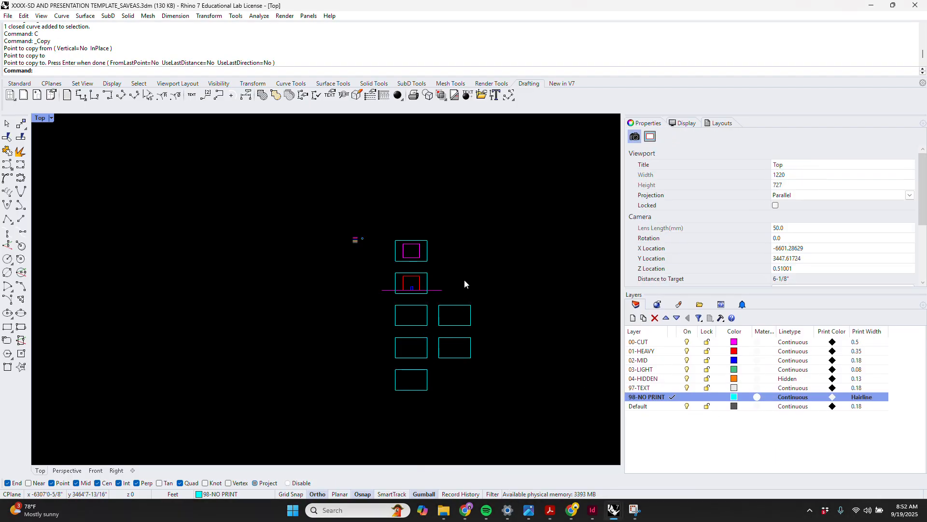
pyautogui.scroll(3, 469, 275)
pyautogui.scroll(-2, 386, 198)
pyautogui.scroll(2, 376, 217)
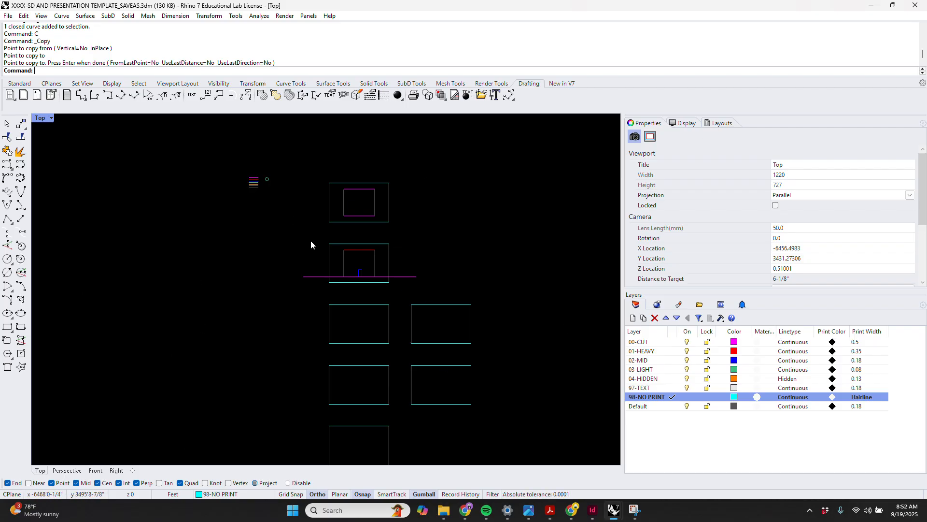
pyautogui.click(724, 124)
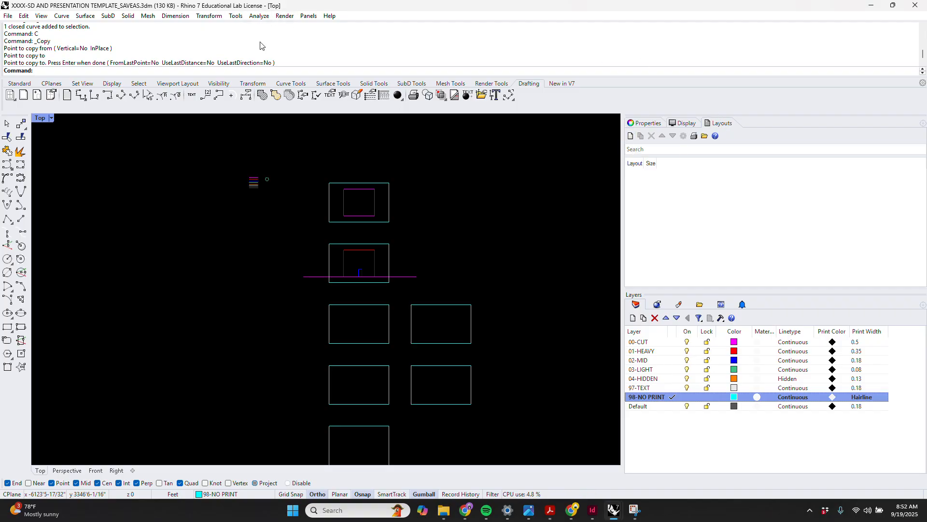
pyautogui.click(308, 15)
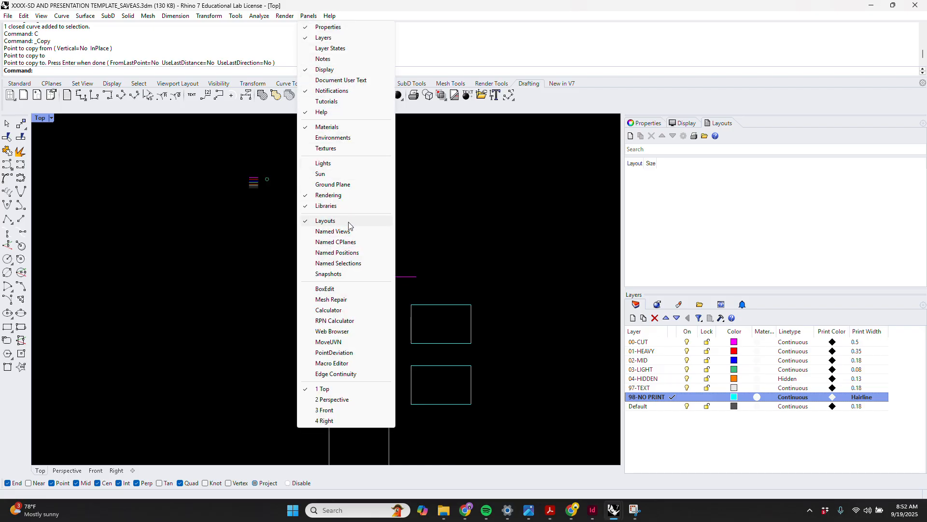
pyautogui.click(594, 221)
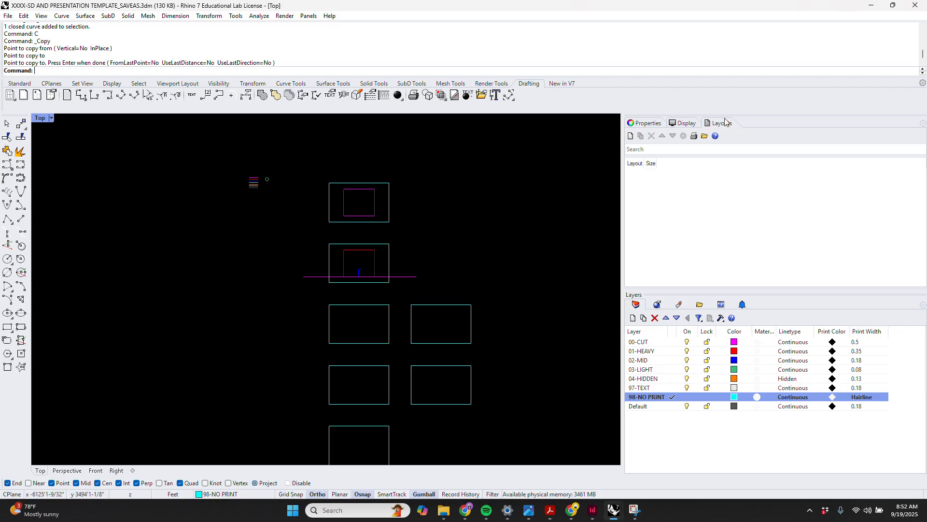
# Step: Create a new layout named PLAN at 11 x 17 size in landscape orientation, with dimensions in inches
pyautogui.click(630, 136)
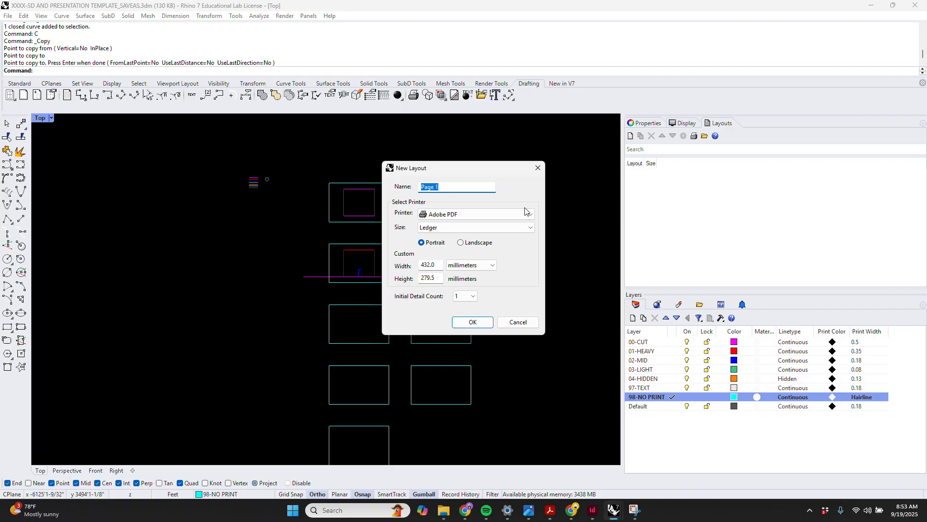
pyautogui.write('p')
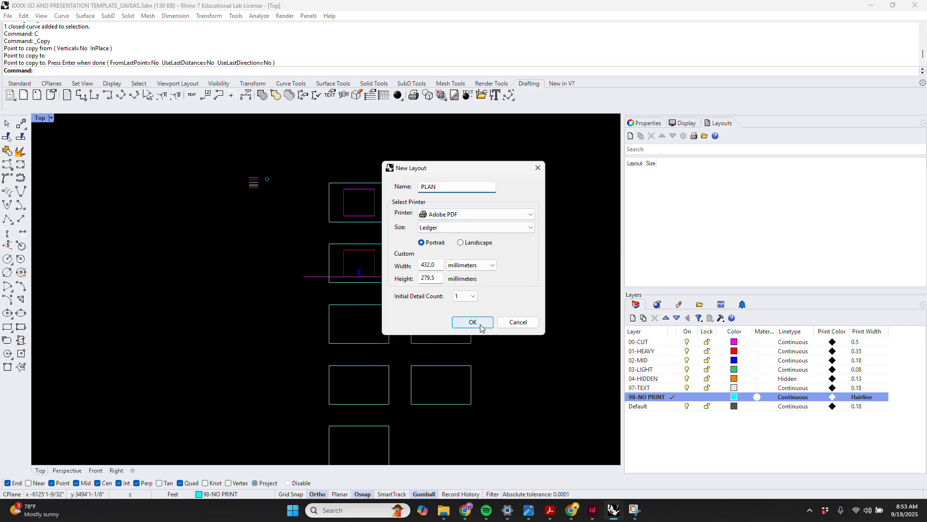
pyautogui.click(460, 243)
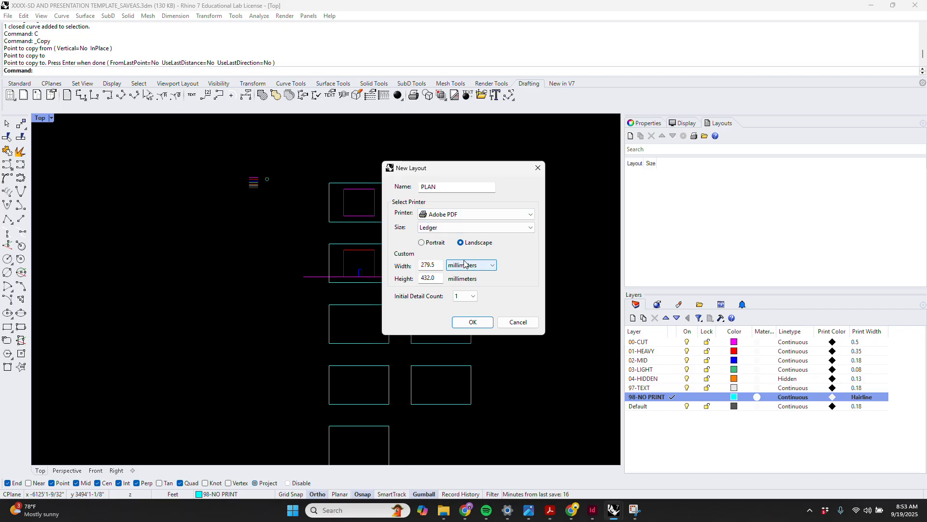
pyautogui.click(475, 229)
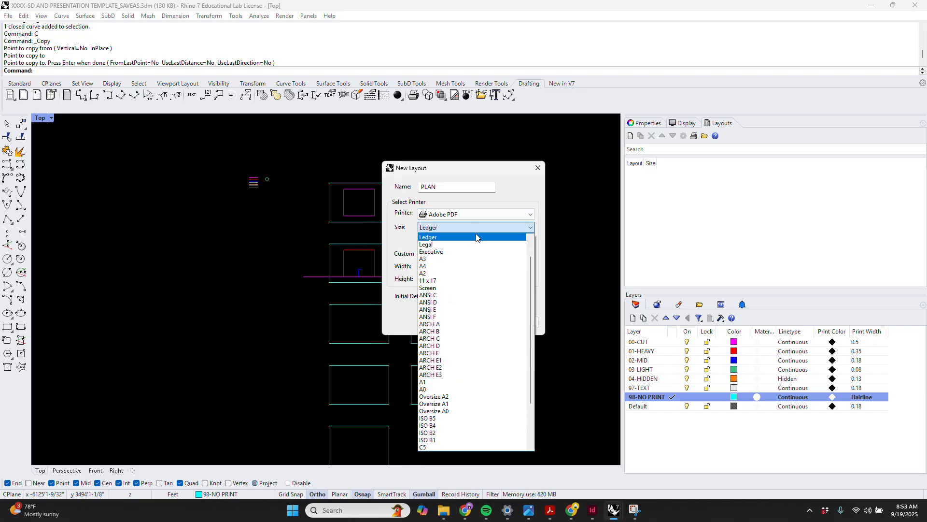
pyautogui.click(455, 281)
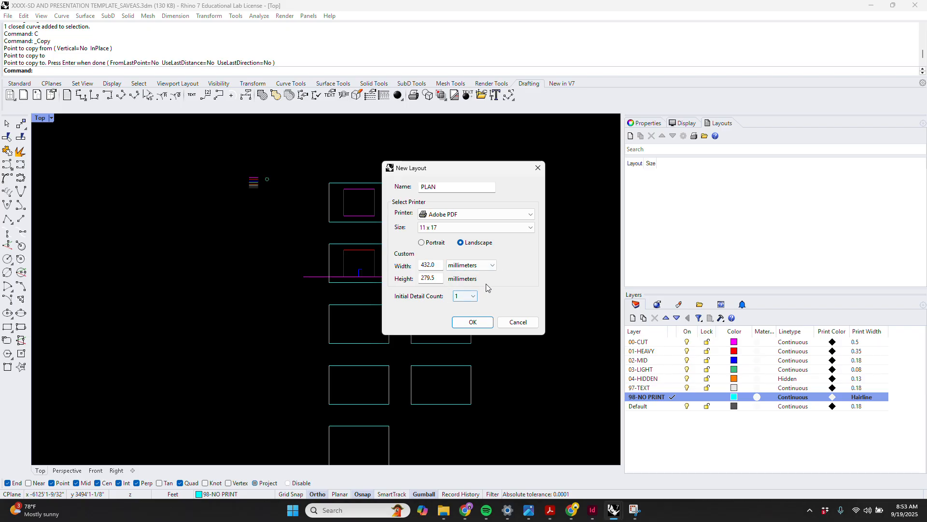
pyautogui.click(492, 265)
pyautogui.click(459, 287)
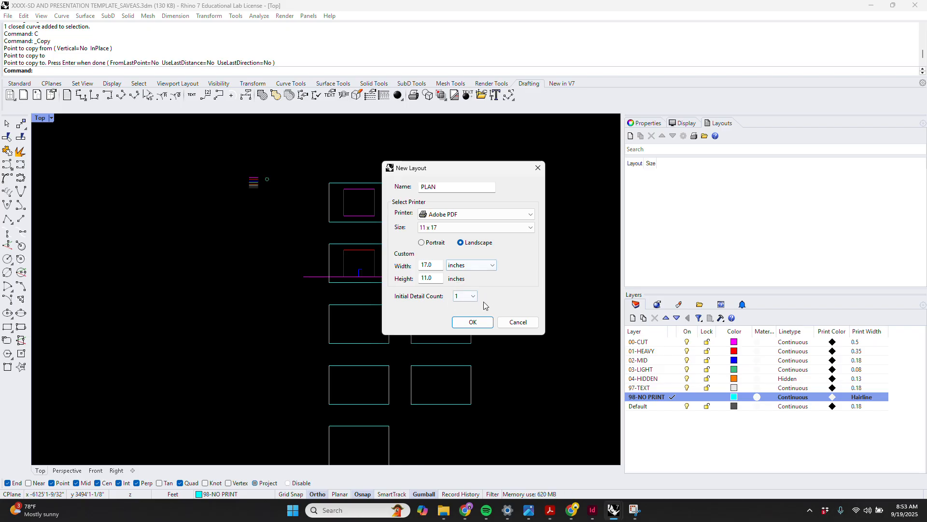
pyautogui.click(473, 323)
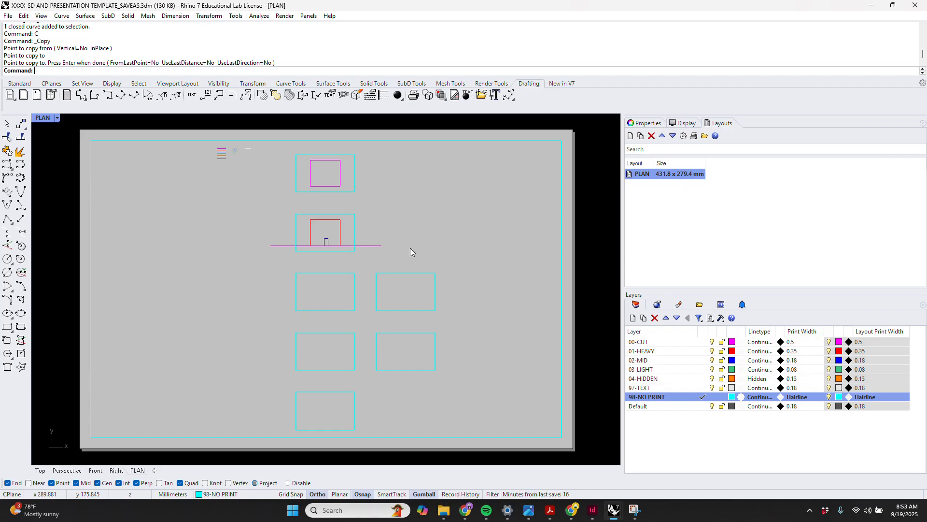
# Step: Measure the elevation's top edge in layout space on the PLAN layout
pyautogui.write('ds')
pyautogui.press('Return')
pyautogui.click(341, 245)
pyautogui.click(352, 240)
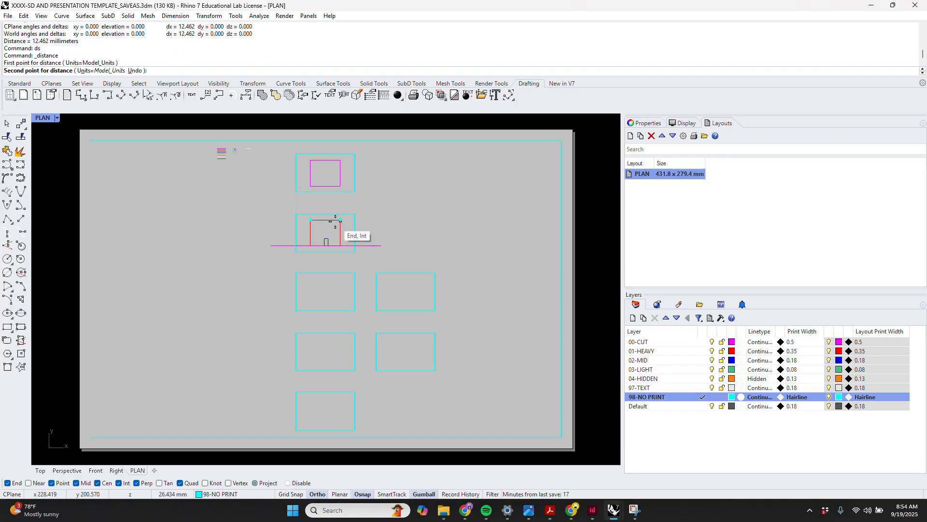
pyautogui.click(340, 220)
# Step: Measure the elevation's top edge inside the PLAN layout's detail, and return to layout space
pyautogui.doubleClick(416, 220)
pyautogui.write('D')
pyautogui.press('Return')
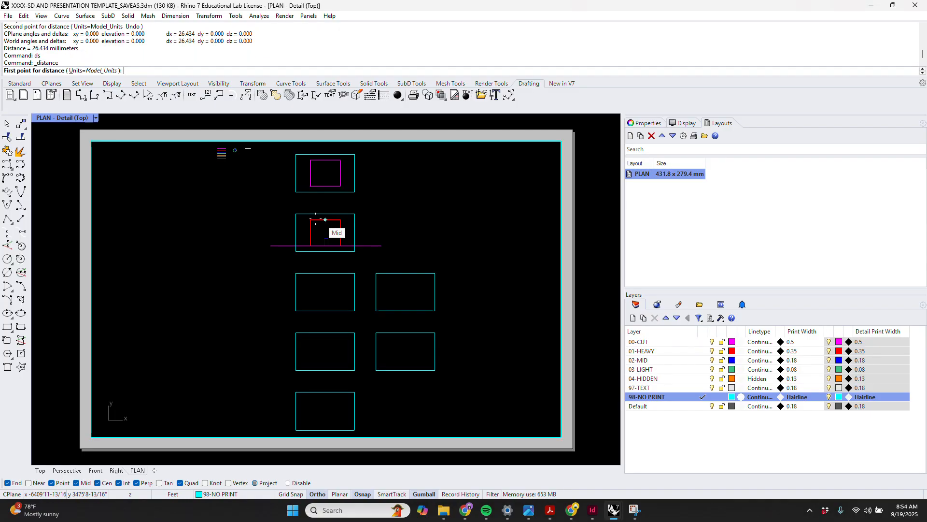
pyautogui.click(310, 219)
pyautogui.click(340, 219)
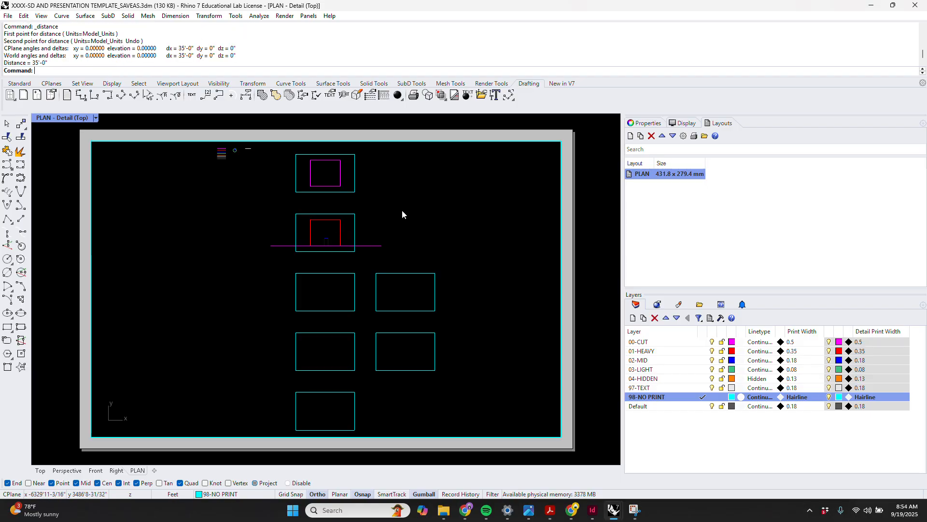
pyautogui.doubleClick(402, 212)
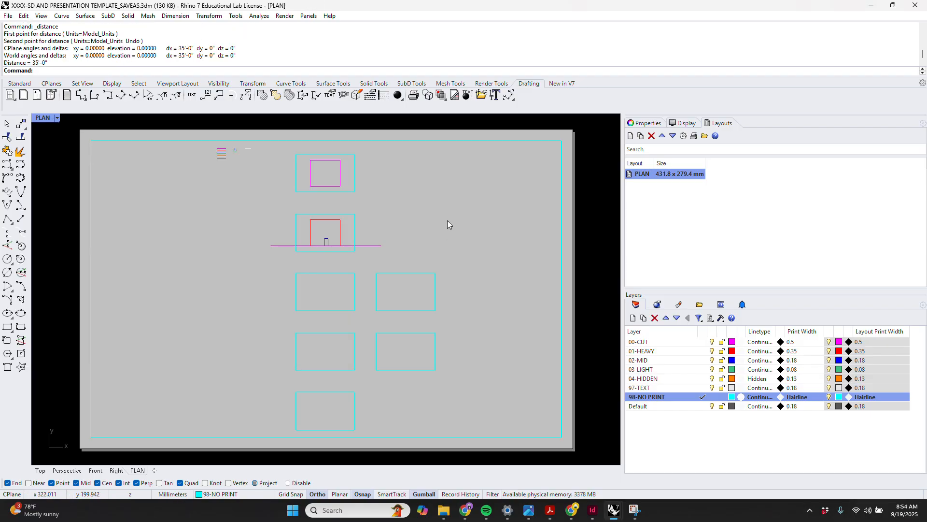
# Step: Open the document's layout unit settings and set the layout units to inches
pyautogui.write('UniTS')
pyautogui.press('Return')
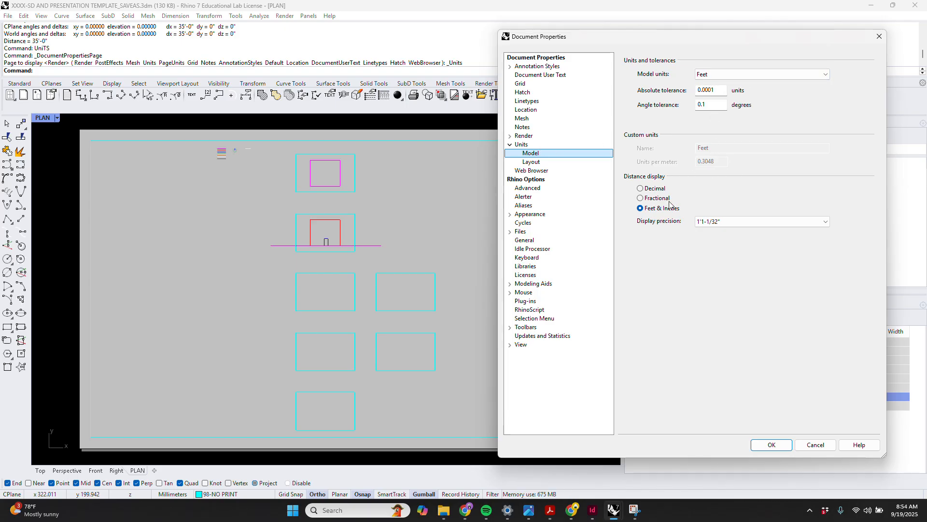
pyautogui.click(540, 161)
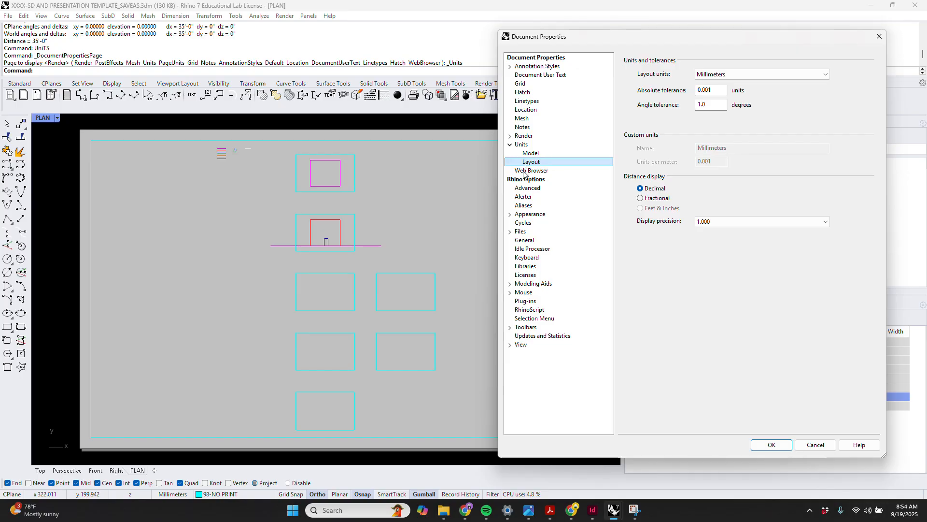
pyautogui.click(768, 75)
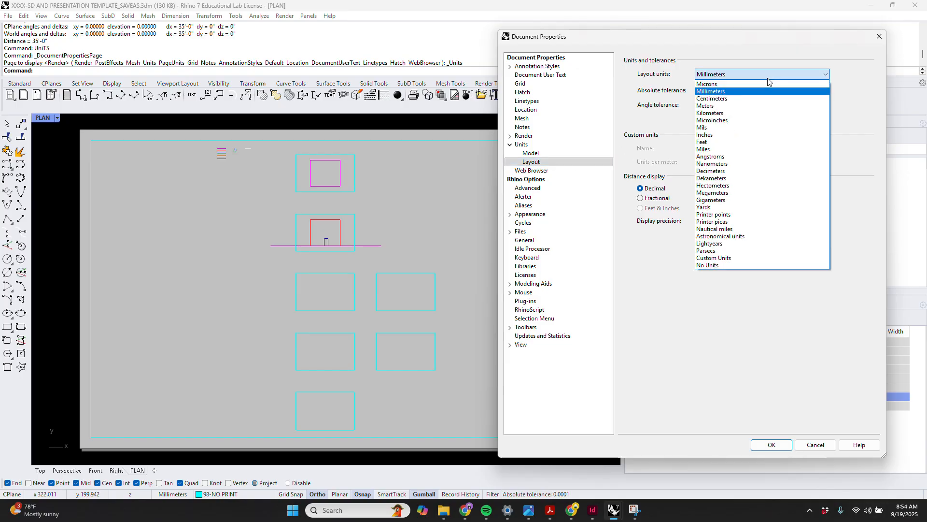
pyautogui.click(706, 135)
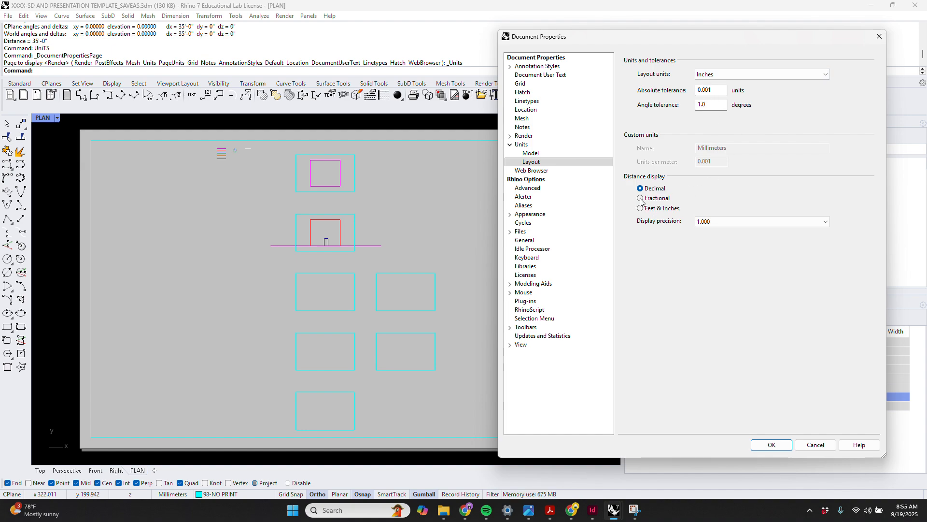
# Step: Set the layout distance display to fractional with 1-1/32 precision, and apply the unit change with the layout geometry scaled
pyautogui.click(790, 225)
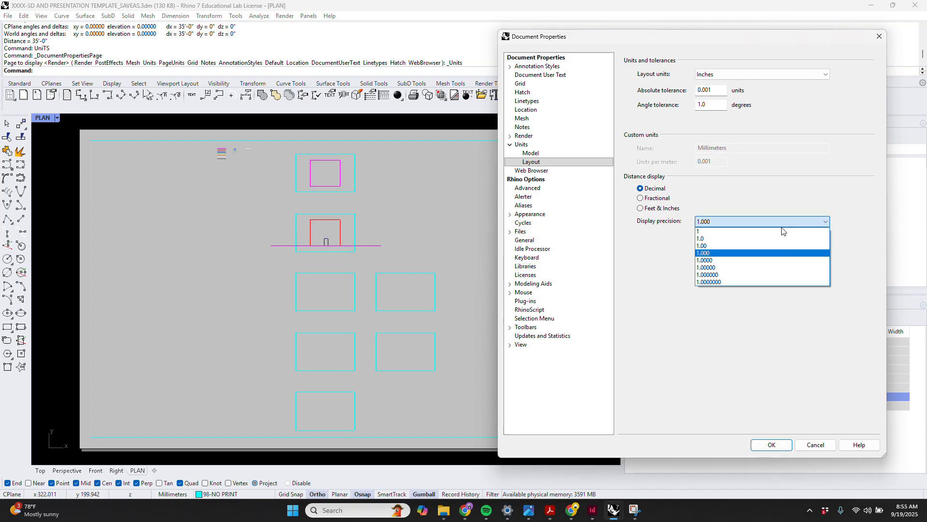
pyautogui.click(656, 205)
pyautogui.click(663, 200)
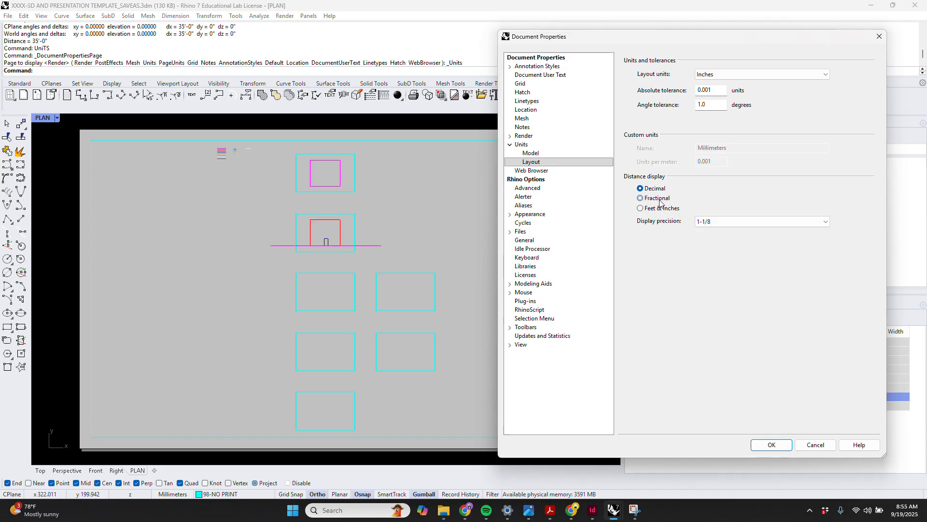
pyautogui.click(744, 223)
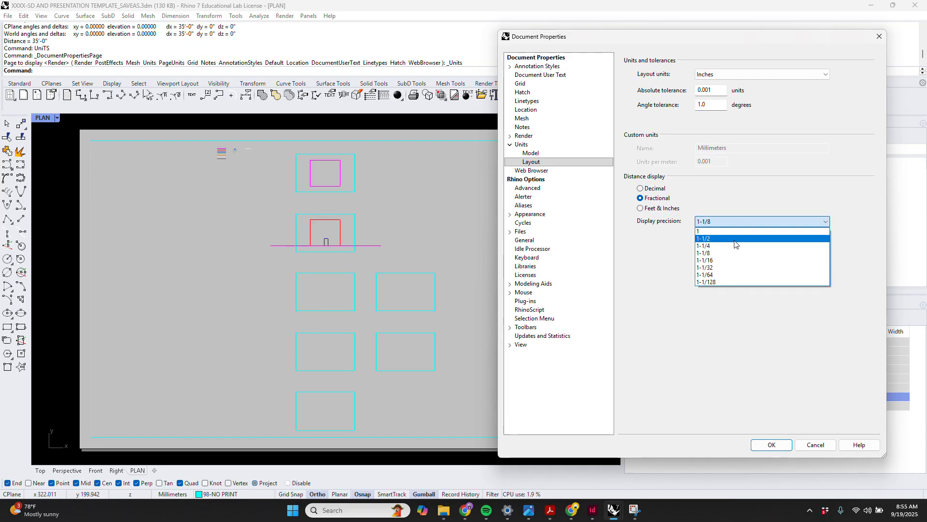
pyautogui.click(728, 267)
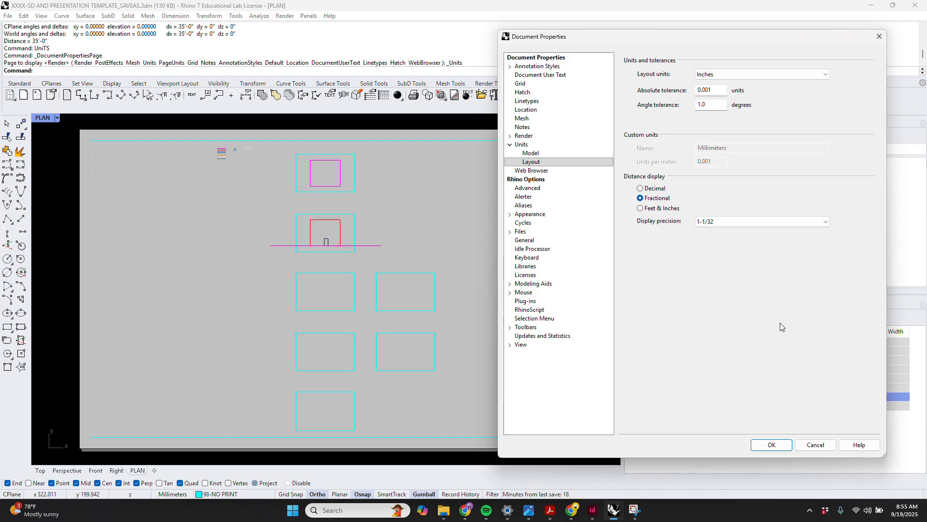
pyautogui.click(770, 445)
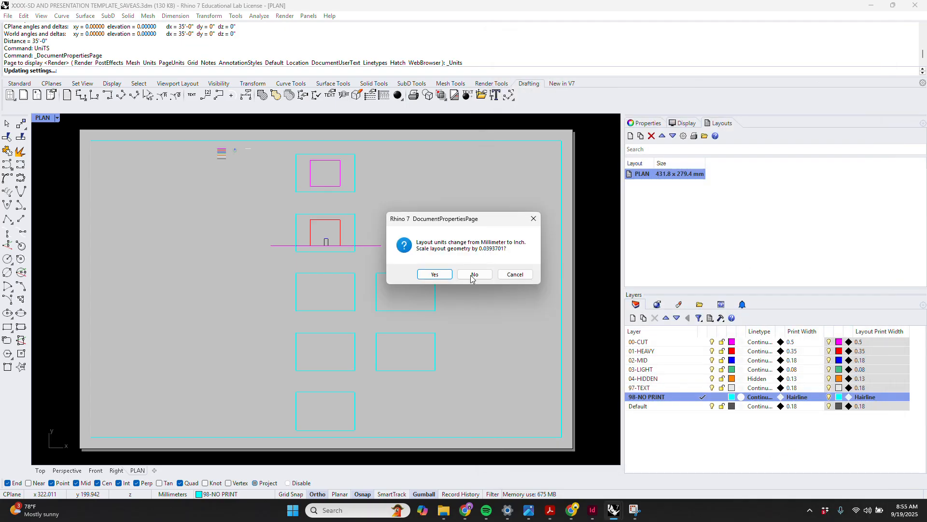
pyautogui.click(435, 274)
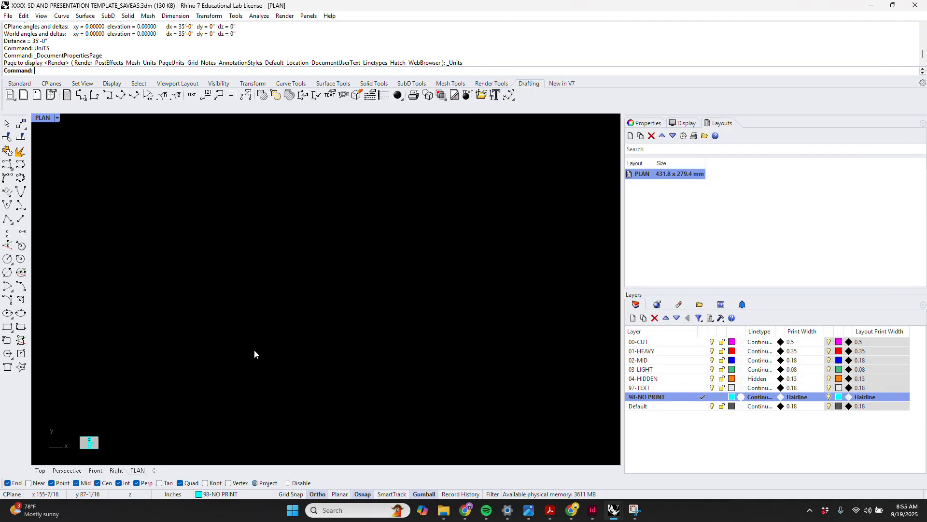
# Step: Check the Front and Top model views, the resized PLAN layout sheet, and the inside of its detail
pyautogui.click(96, 470)
pyautogui.scroll(-8, 173, 384)
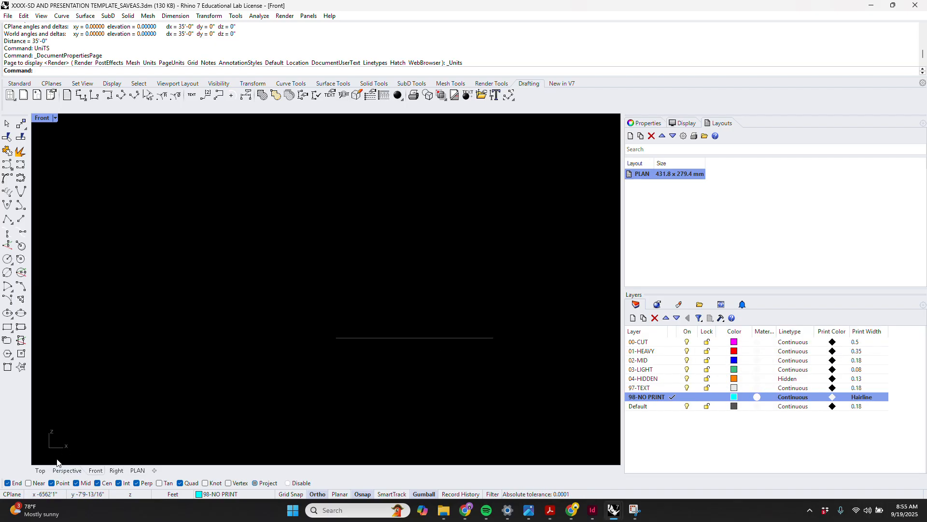
pyautogui.click(45, 472)
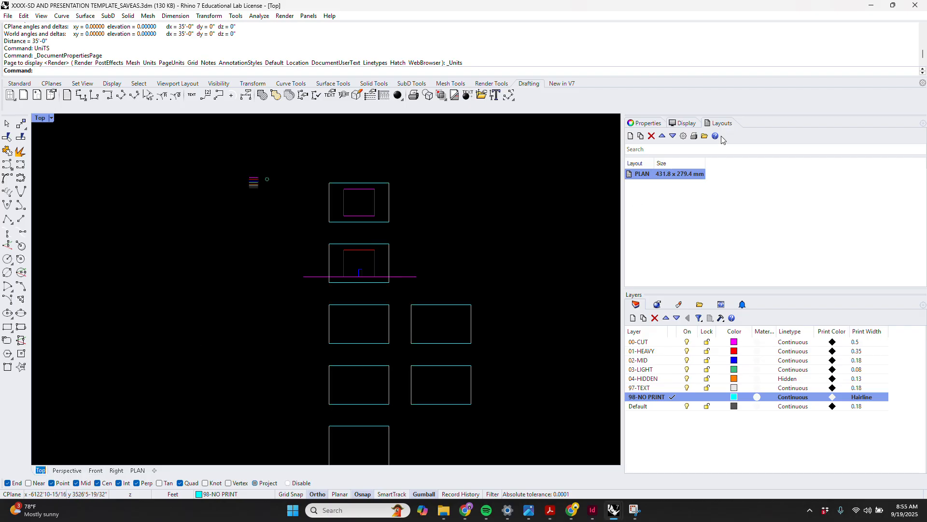
pyautogui.doubleClick(655, 179)
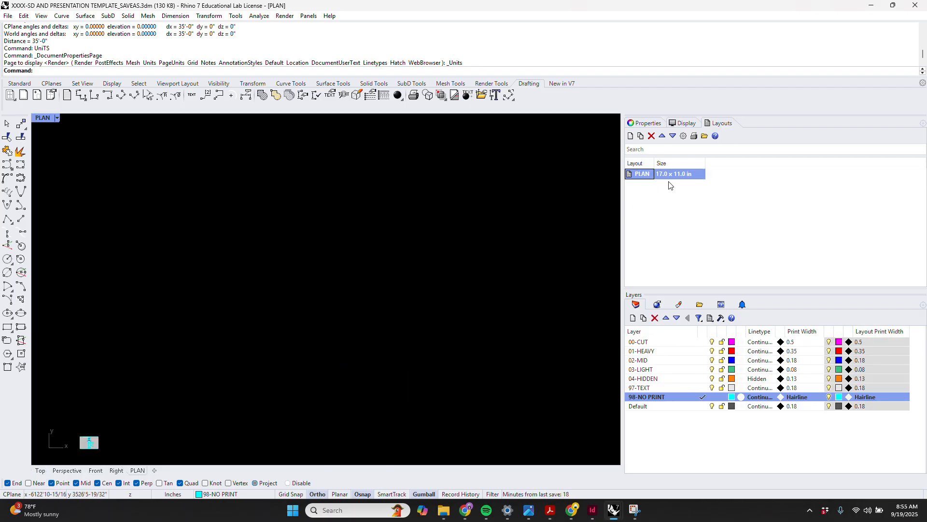
pyautogui.scroll(-4, 409, 231)
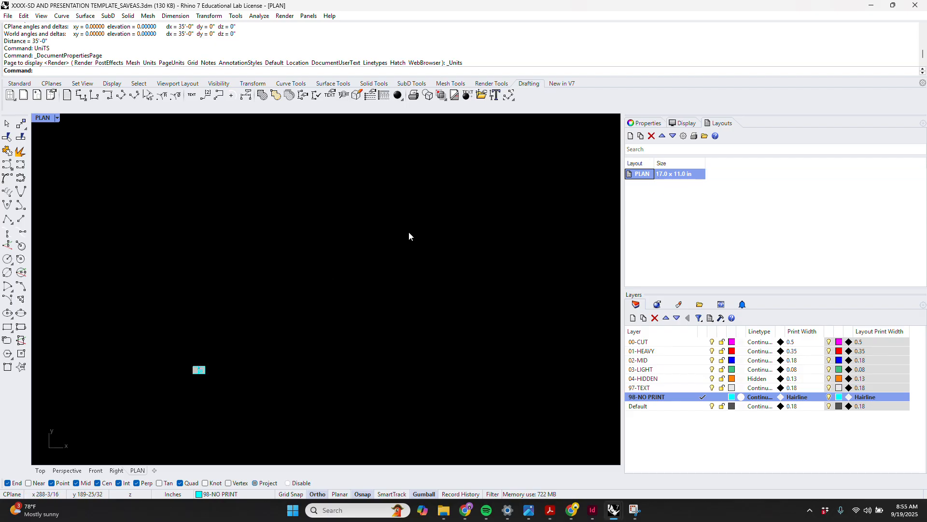
pyautogui.scroll(4, 223, 356)
pyautogui.scroll(6, 170, 396)
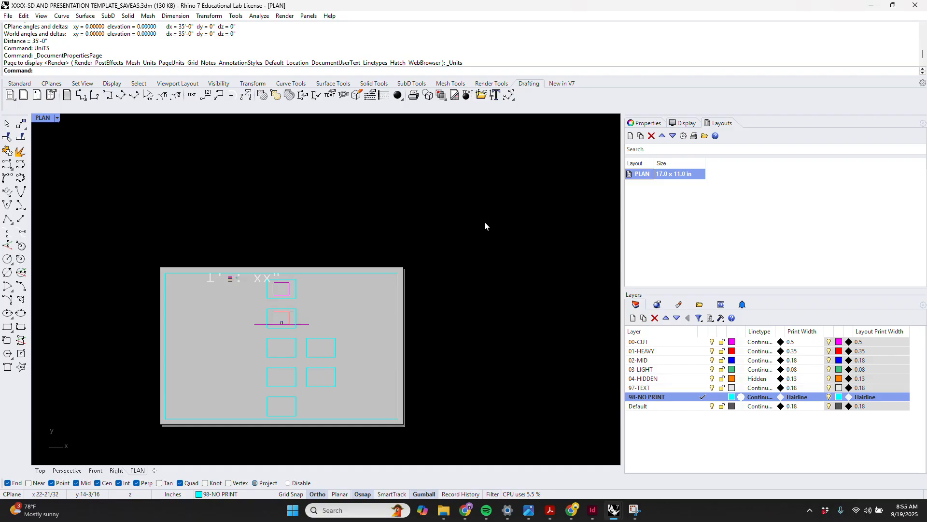
pyautogui.scroll(-1, 311, 184)
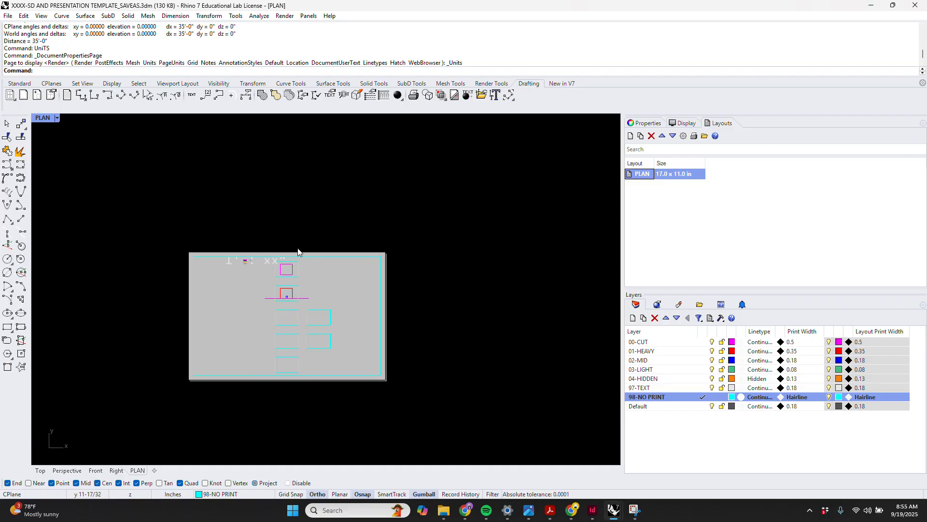
pyautogui.scroll(3, 256, 338)
pyautogui.scroll(1, 256, 334)
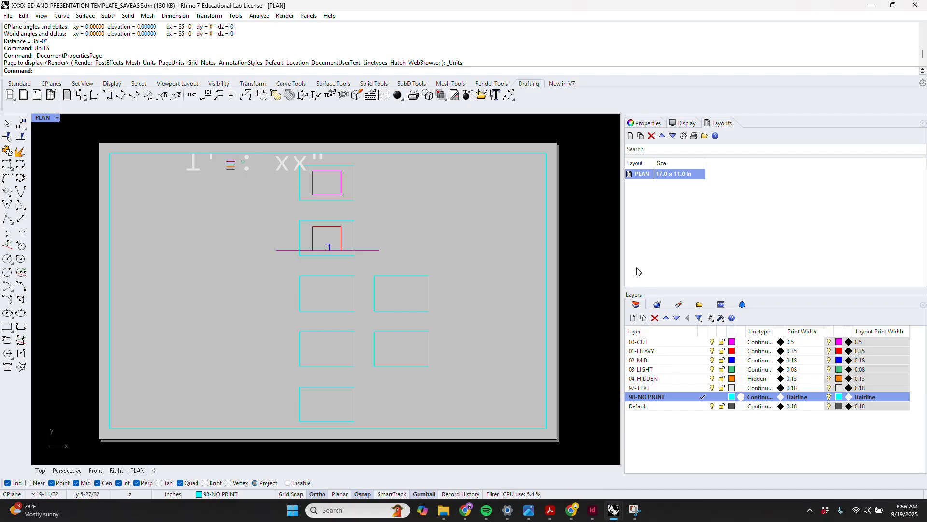
pyautogui.doubleClick(481, 232)
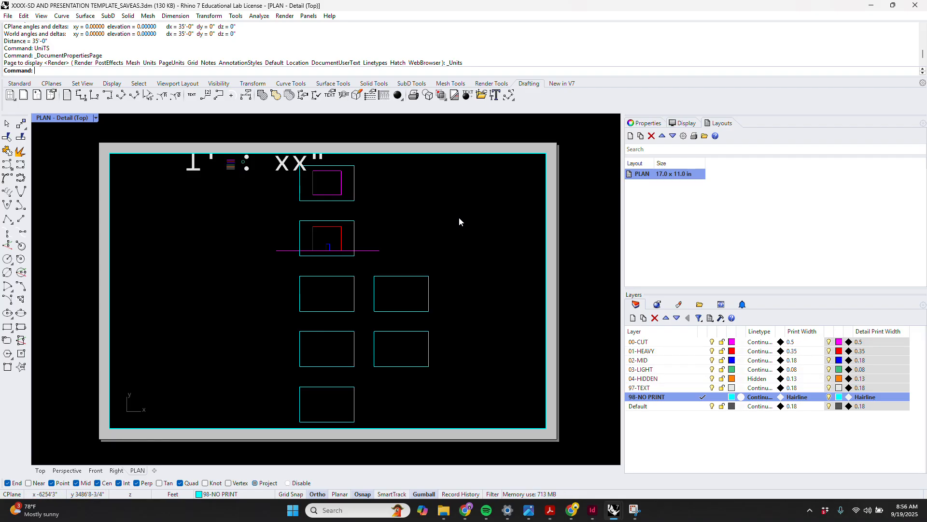
pyautogui.doubleClick(447, 222)
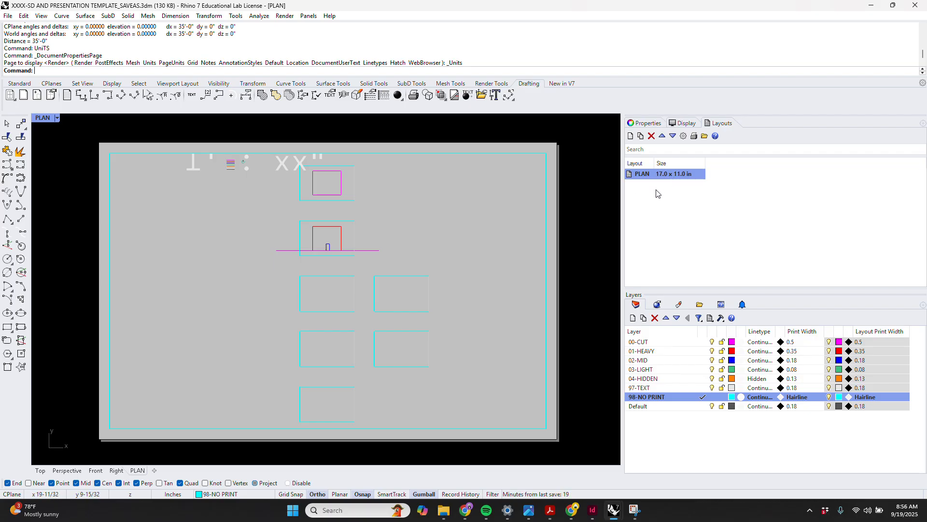
# Step: Measure the elevation's top edge in layout space on the PLAN layout, using the inch-based layout units
pyautogui.scroll(5, 297, 231)
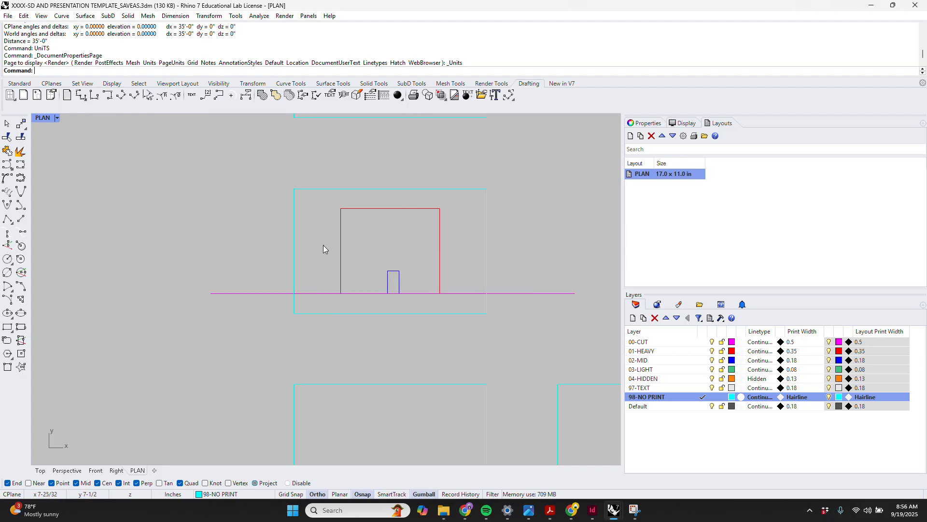
pyautogui.write('ds')
pyautogui.press('Return')
pyautogui.click(341, 208)
pyautogui.click(440, 207)
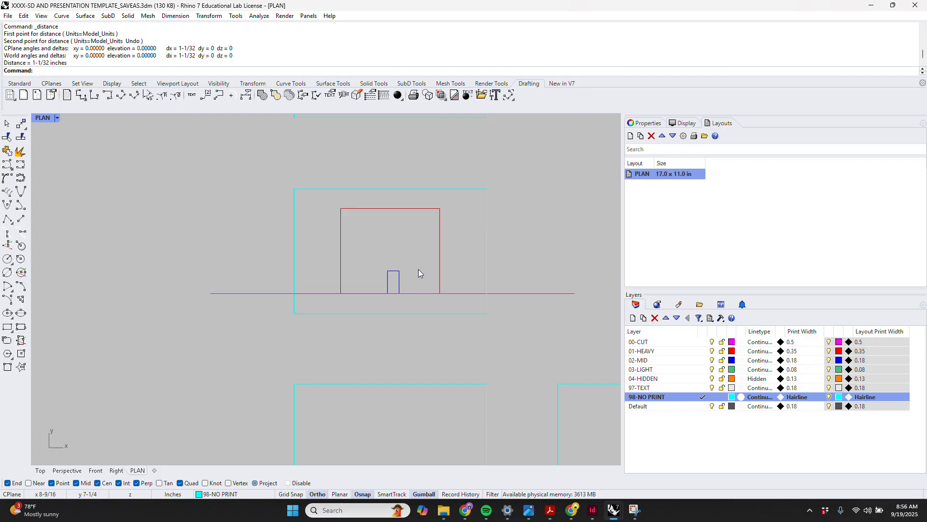
# Step: Compare zooming inside the PLAN layout's detail with zooming in layout space
pyautogui.doubleClick(563, 242)
pyautogui.scroll(-5, 422, 242)
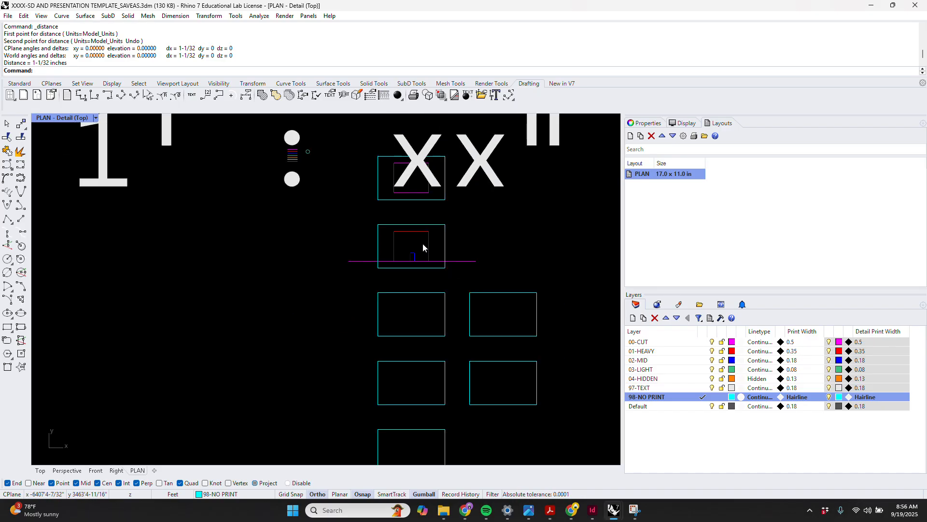
pyautogui.scroll(4, 422, 242)
pyautogui.doubleClick(509, 232)
pyautogui.scroll(4, 450, 242)
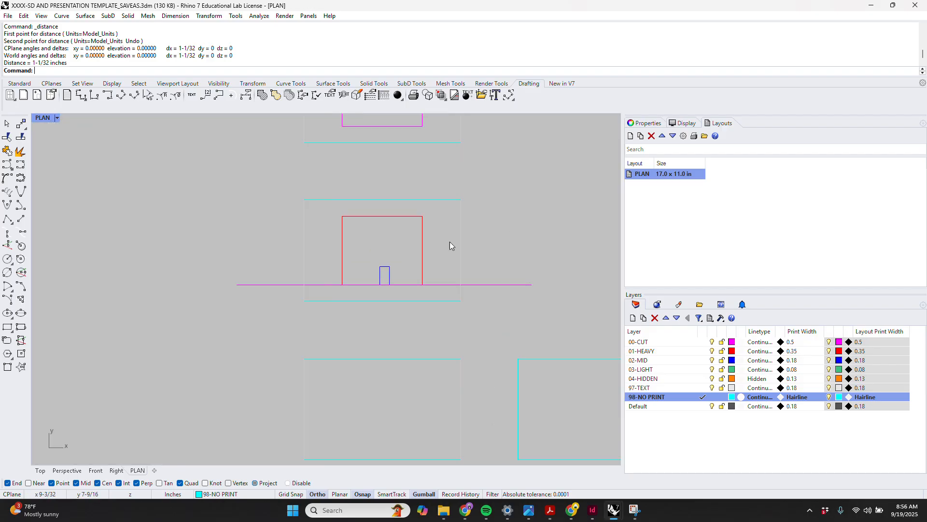
pyautogui.scroll(-5, 450, 242)
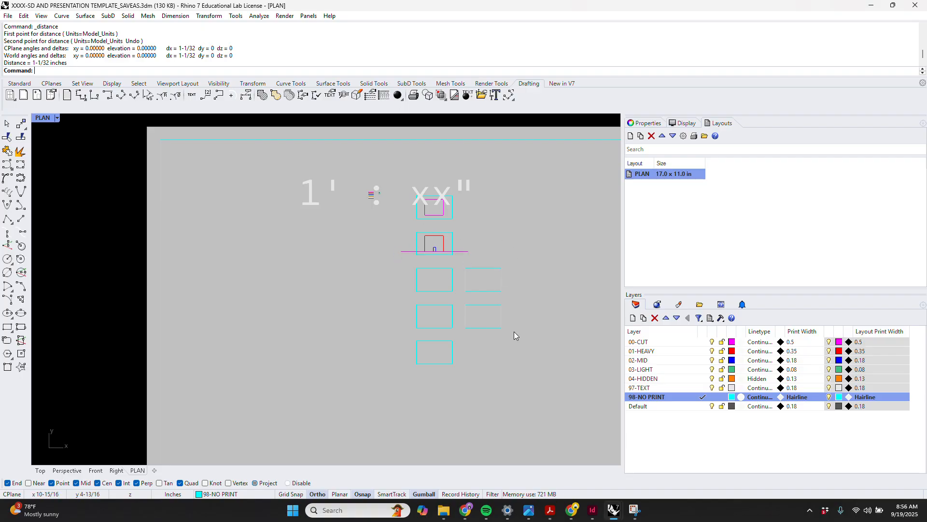
pyautogui.scroll(-3, 279, 234)
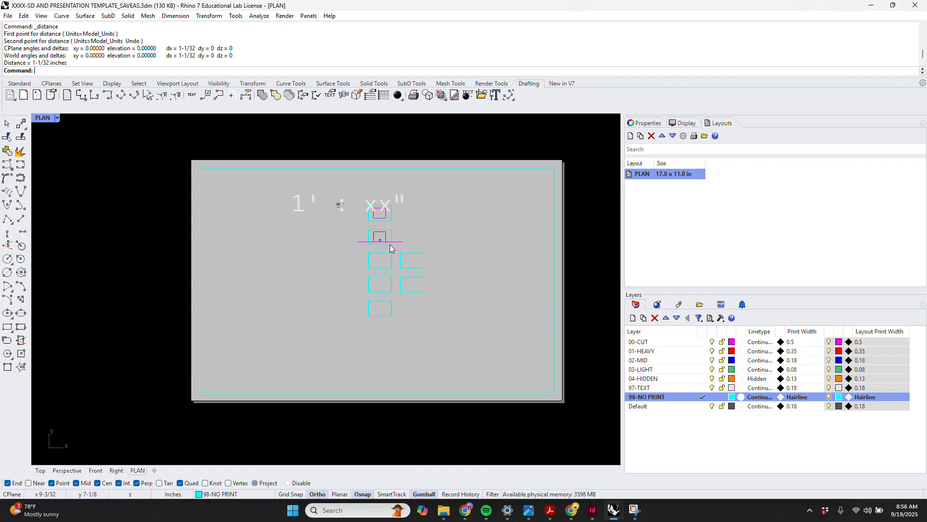
# Step: Enter the PLAN layout's detail and examine how zooming in and out rescales the drawings within the sheet
pyautogui.doubleClick(478, 248)
pyautogui.scroll(1, 471, 250)
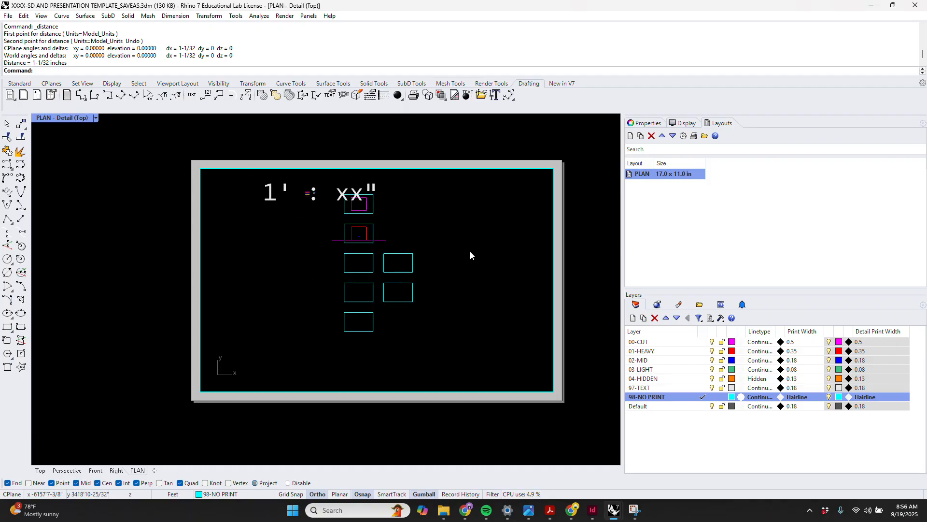
pyautogui.scroll(-2, 470, 250)
pyautogui.scroll(2, 468, 254)
pyautogui.scroll(-3, 458, 258)
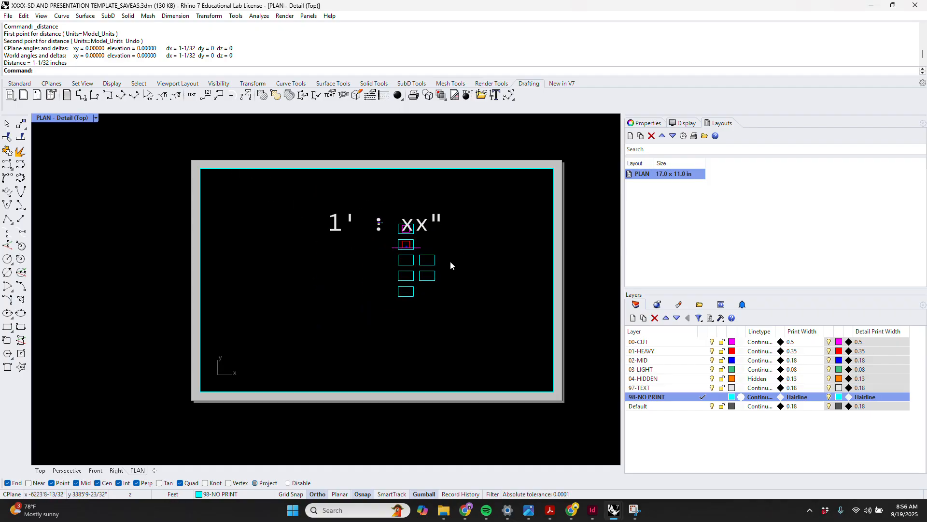
pyautogui.scroll(4, 425, 265)
pyautogui.scroll(-3, 411, 267)
pyautogui.scroll(5, 411, 266)
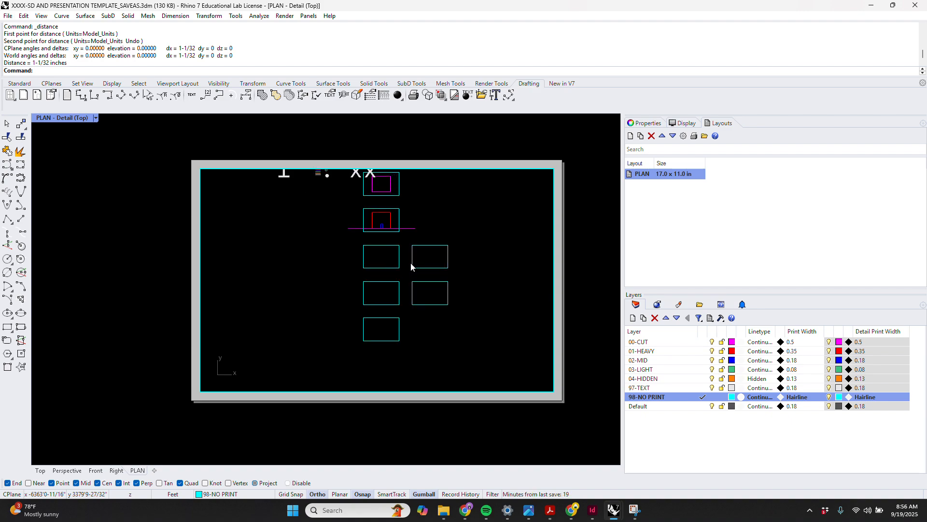
pyautogui.scroll(-4, 411, 267)
pyautogui.scroll(3, 411, 267)
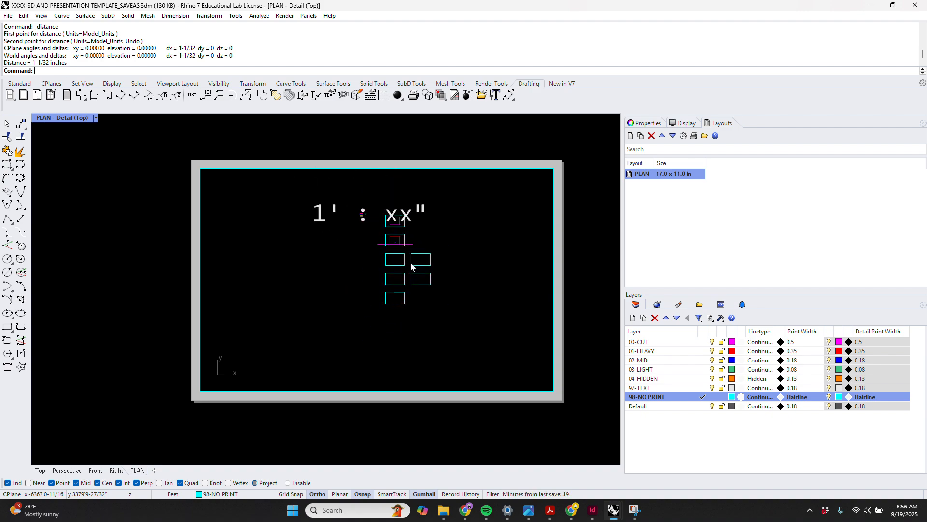
pyautogui.scroll(-3, 411, 267)
pyautogui.scroll(3, 411, 267)
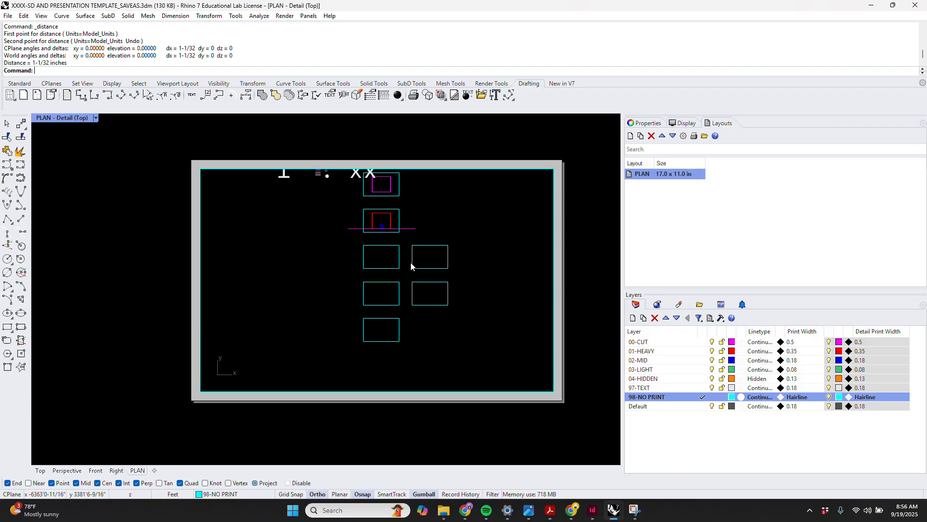
pyautogui.scroll(-1, 411, 267)
pyautogui.scroll(-1, 411, 267)
pyautogui.scroll(3, 411, 267)
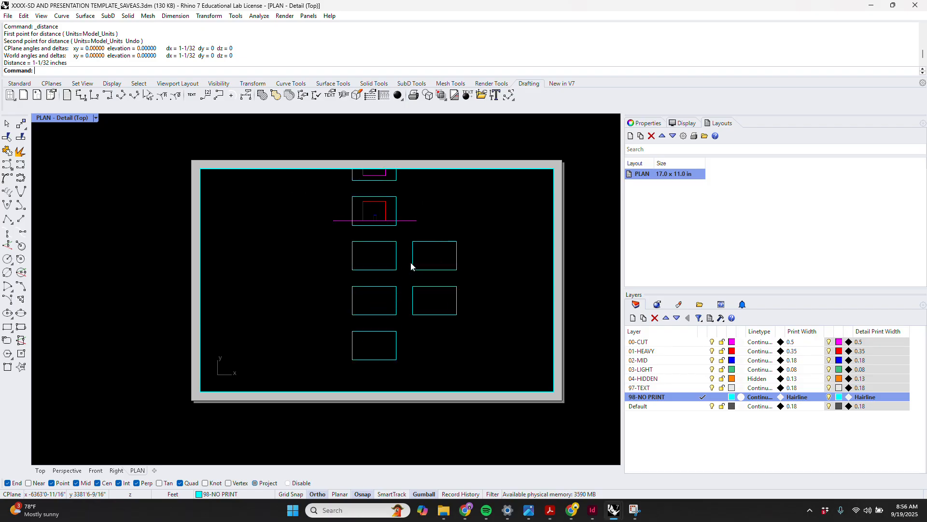
pyautogui.scroll(-1, 411, 267)
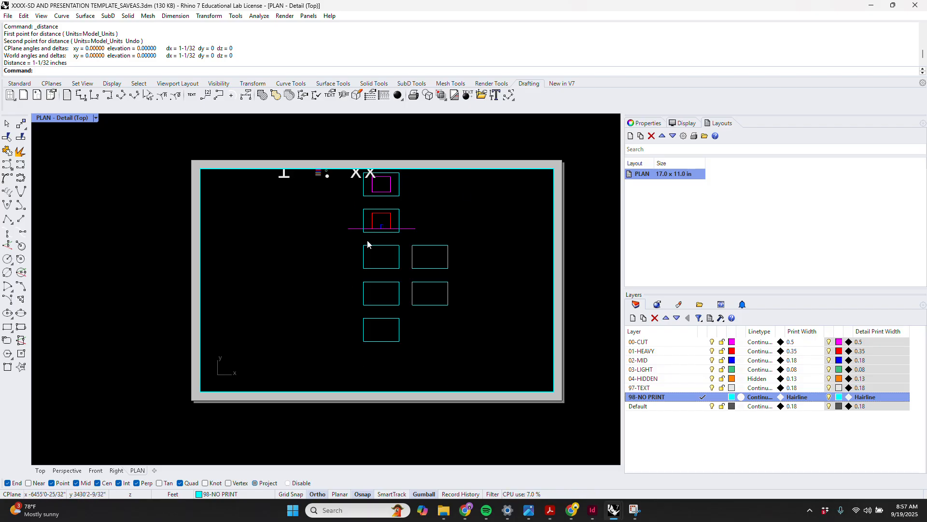
# Step: Alternate between the PLAN layout's detail and layout space to compare them, finishing in layout space
pyautogui.doubleClick(443, 212)
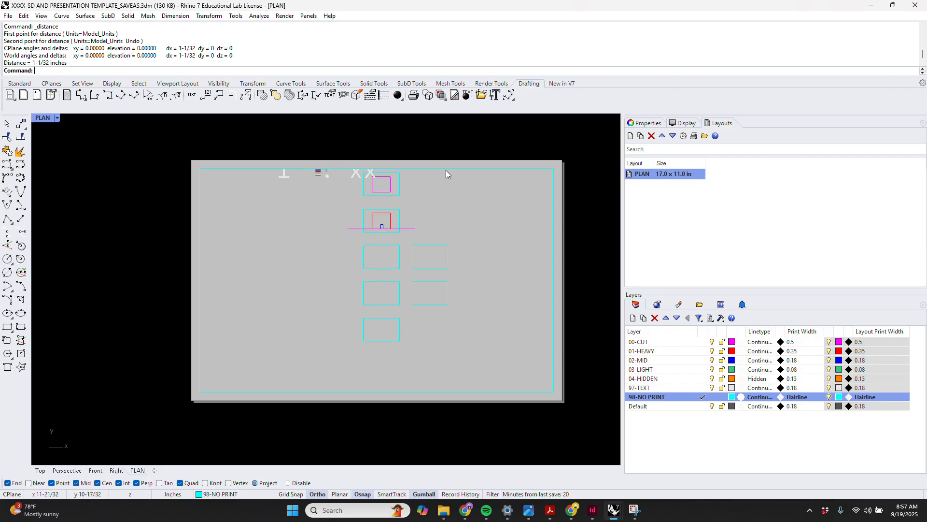
pyautogui.doubleClick(445, 191)
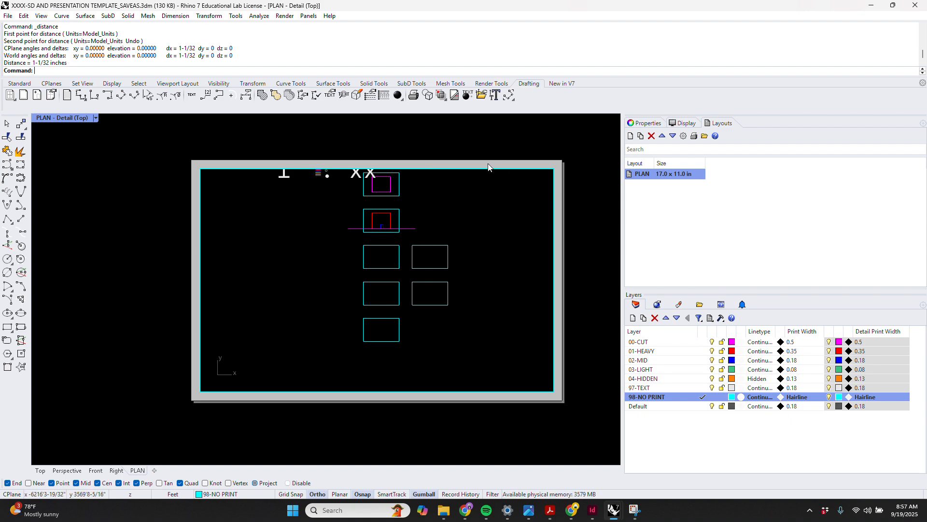
pyautogui.doubleClick(472, 203)
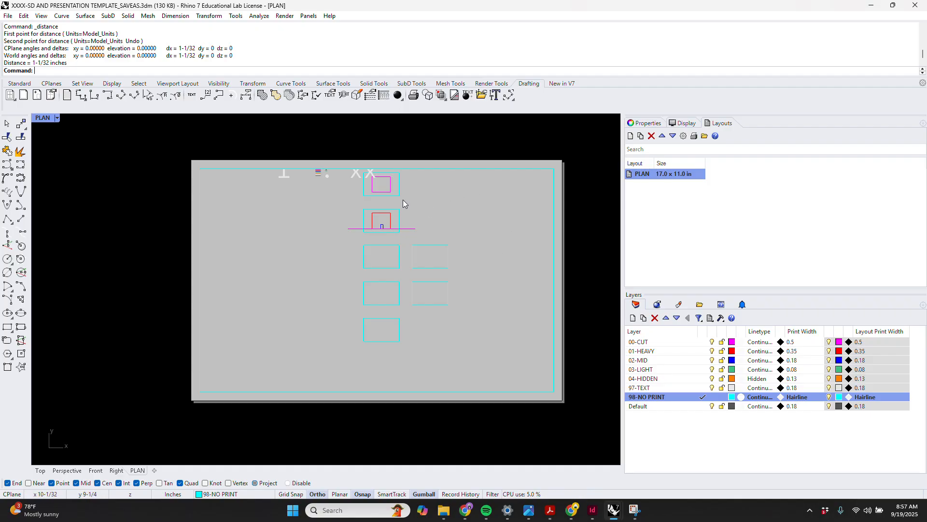
# Step: Stretch the PLAN layout's detail from two opposite corners so its frame matches the 17 x 11 inch sheet edges
pyautogui.click(494, 170)
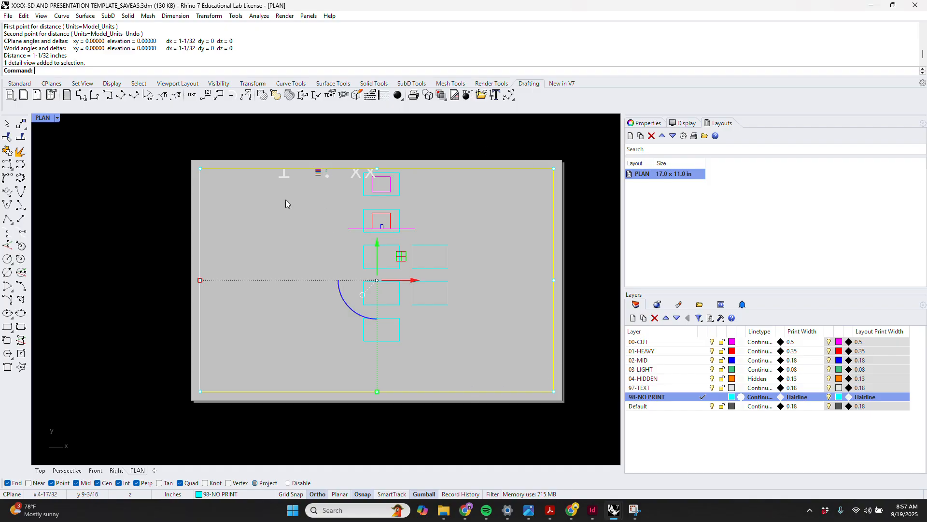
pyautogui.click(202, 173)
pyautogui.moveTo(202, 172); pyautogui.dragTo(193, 161)
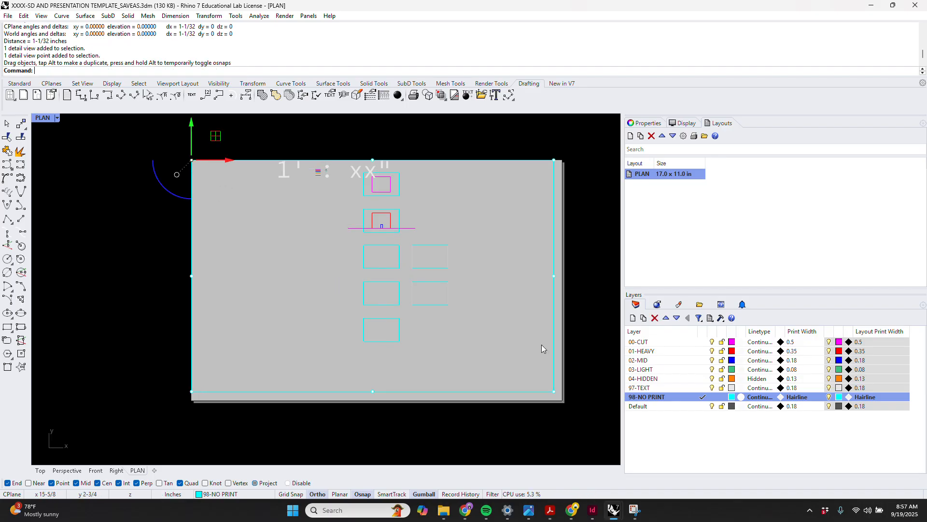
pyautogui.click(554, 391)
pyautogui.moveTo(554, 391); pyautogui.dragTo(561, 400)
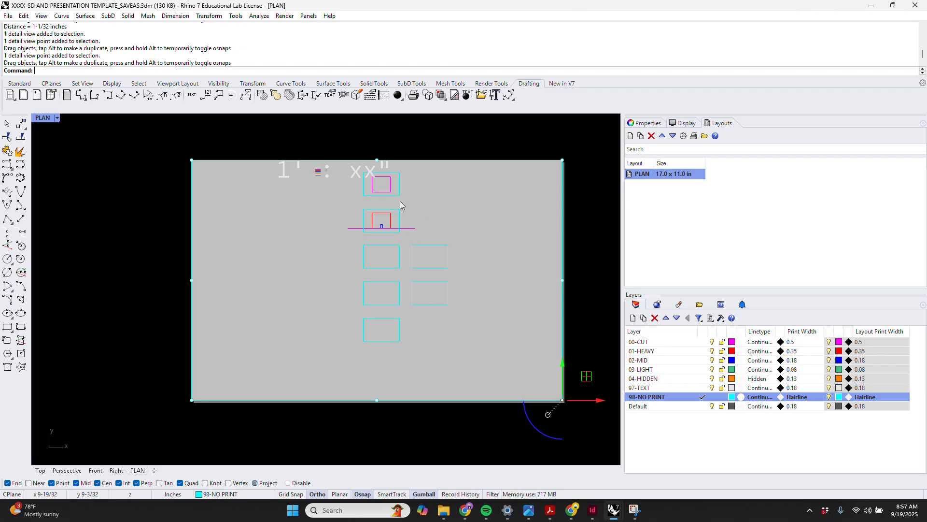
pyautogui.click(386, 202)
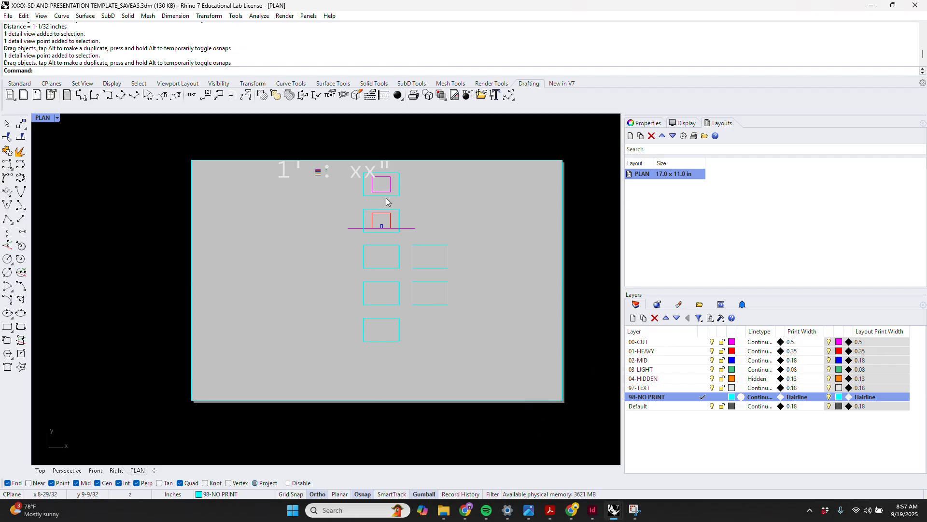
# Step: Enter the PLAN detail and zoom it to the 11x17 outline around the plan drawing using ZSA
pyautogui.doubleClick(386, 202)
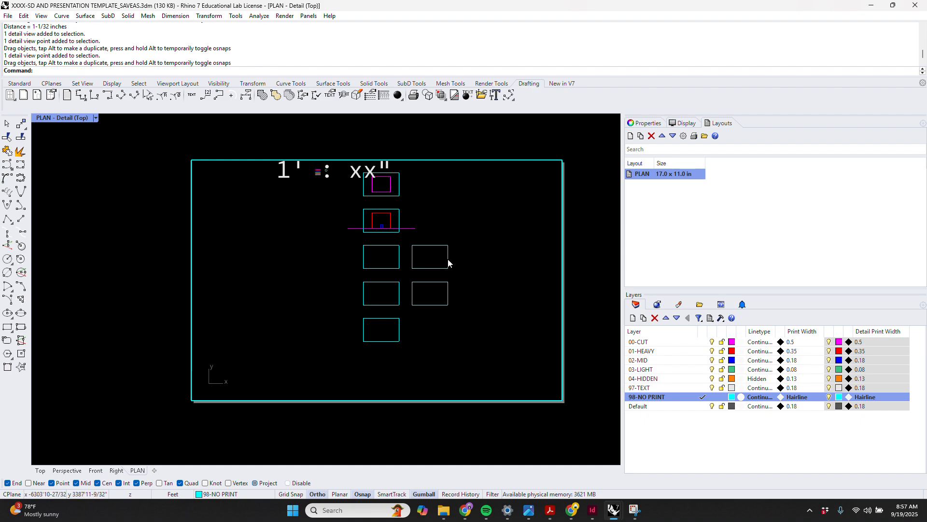
pyautogui.click(395, 196)
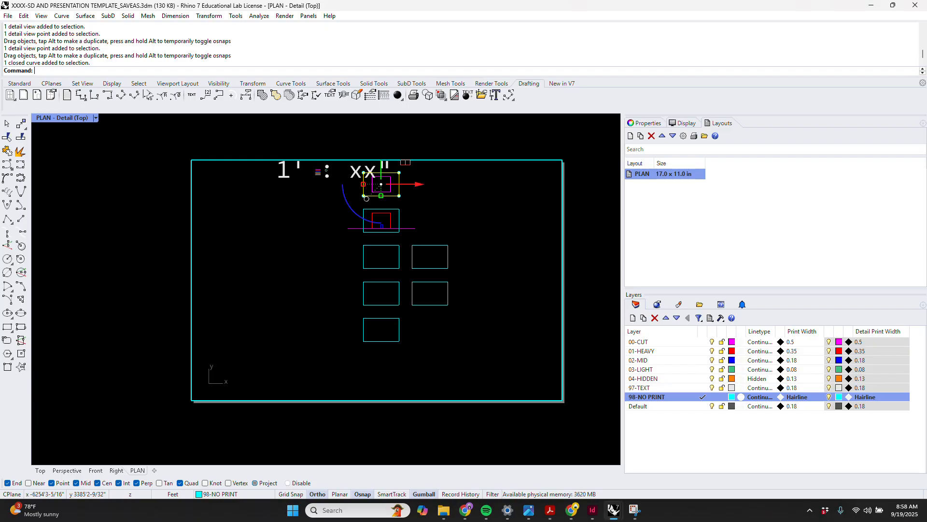
pyautogui.press('Return')
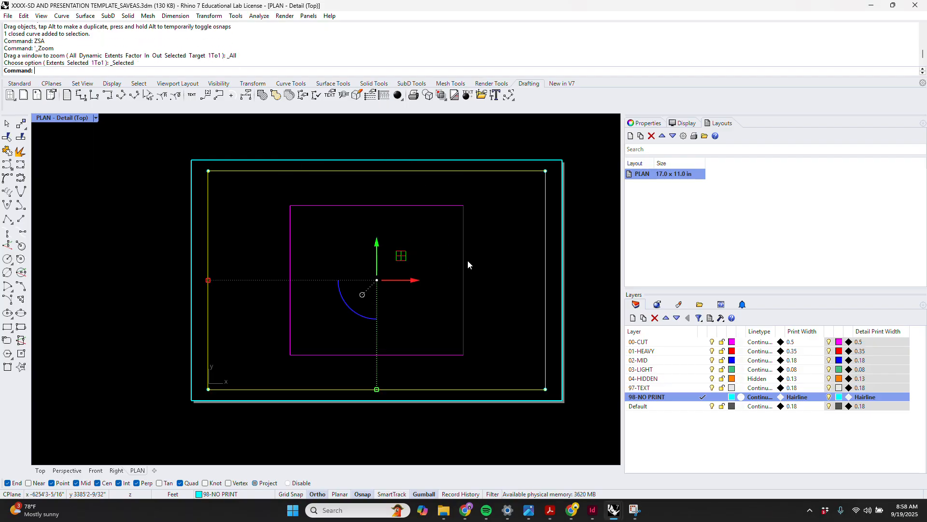
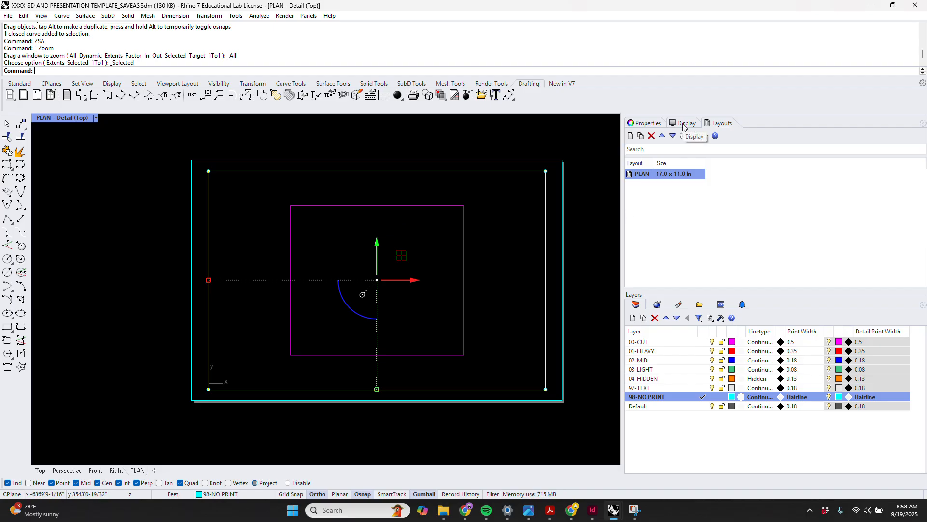
# Step: Examine the properties of the PLAN layout and its detail, switching between detail and layout space to compare the scale settings
pyautogui.click(647, 123)
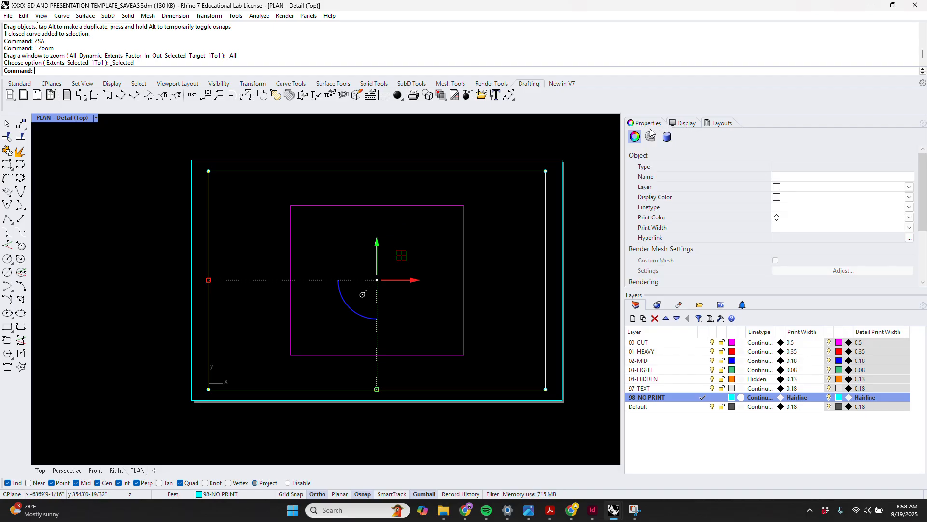
pyautogui.click(685, 123)
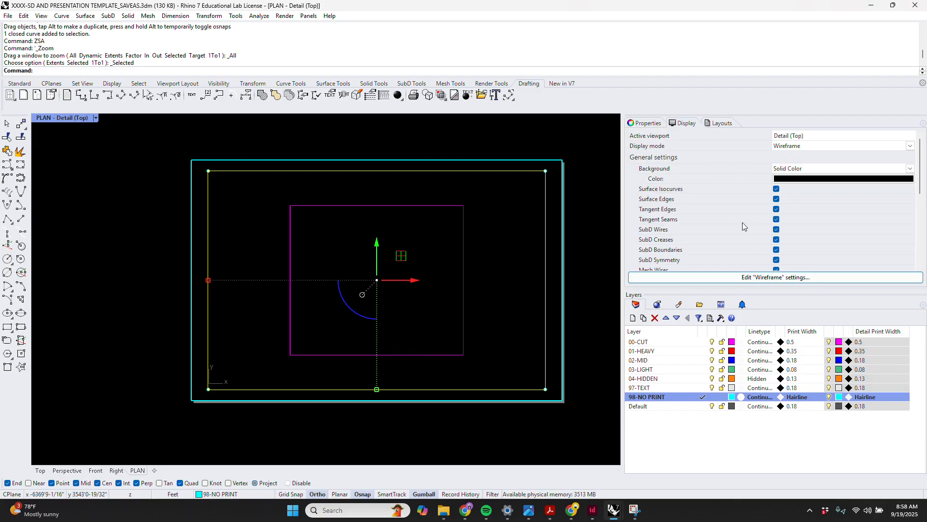
pyautogui.click(647, 124)
pyautogui.scroll(-2, 736, 193)
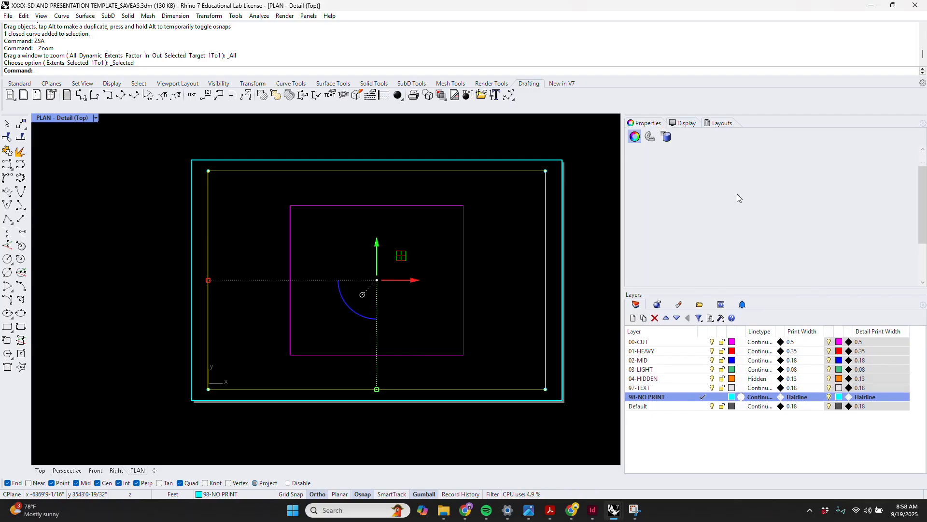
pyautogui.click(523, 208)
pyautogui.click(534, 171)
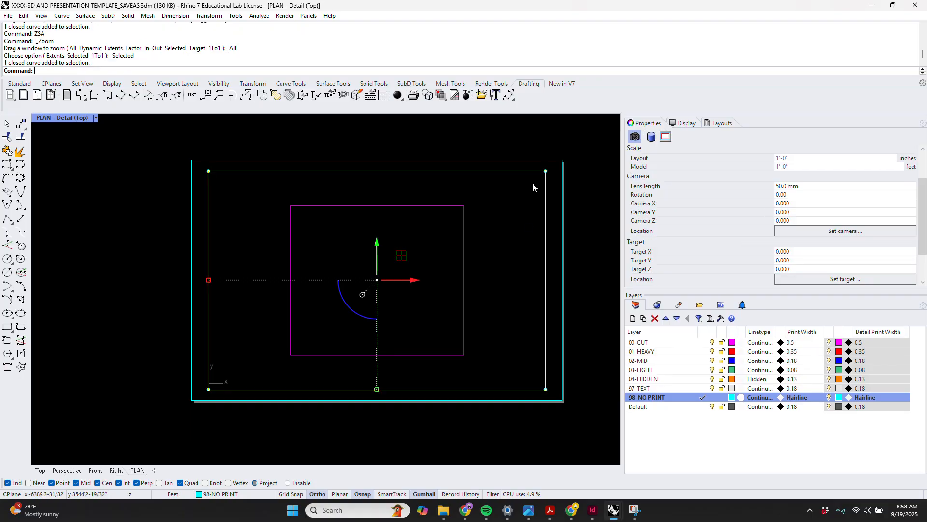
pyautogui.click(527, 224)
pyautogui.doubleClick(526, 225)
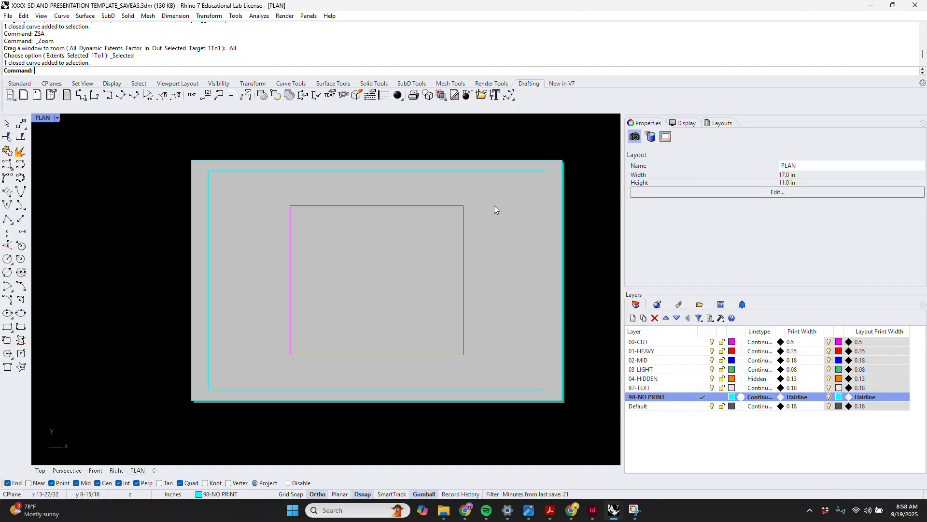
pyautogui.doubleClick(503, 195)
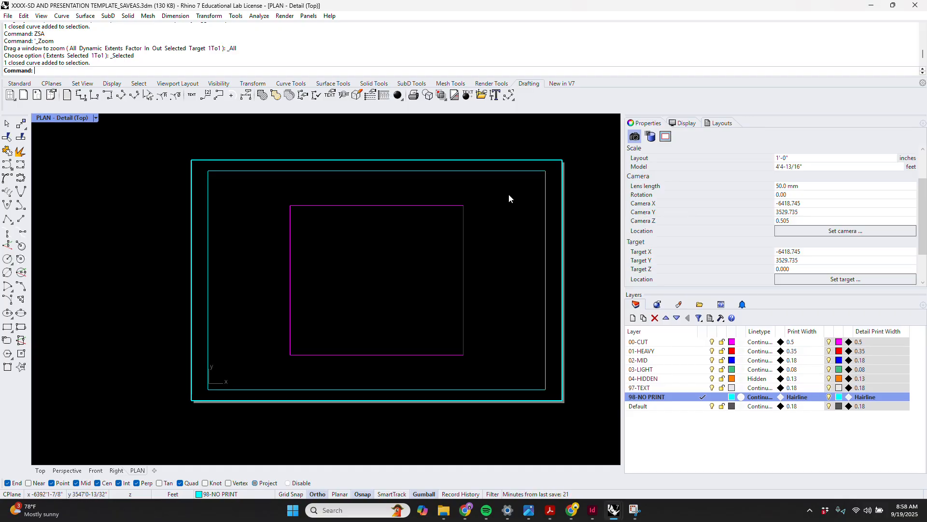
pyautogui.doubleClick(509, 195)
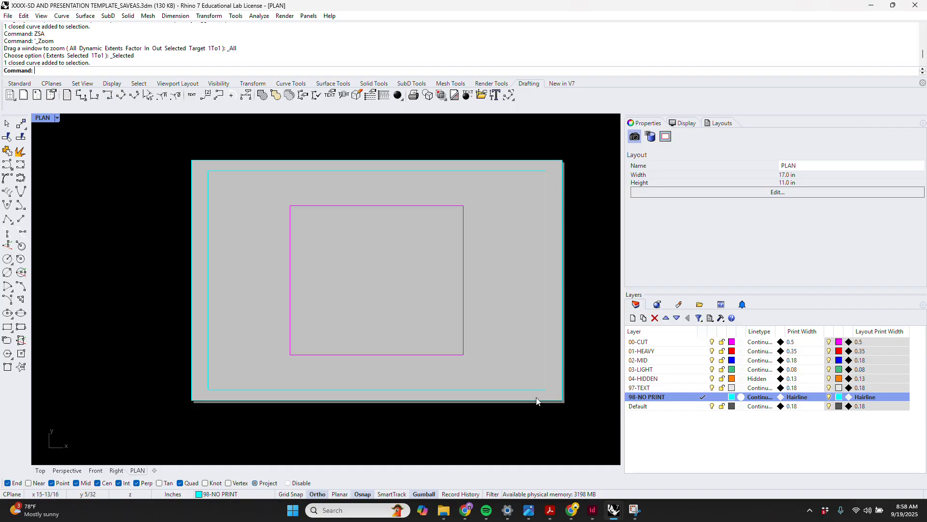
pyautogui.click(502, 160)
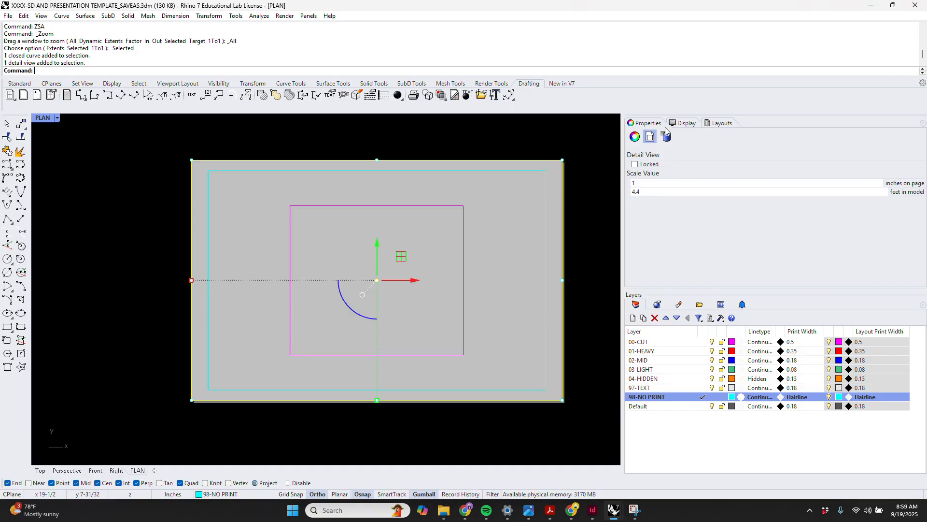
pyautogui.click(518, 194)
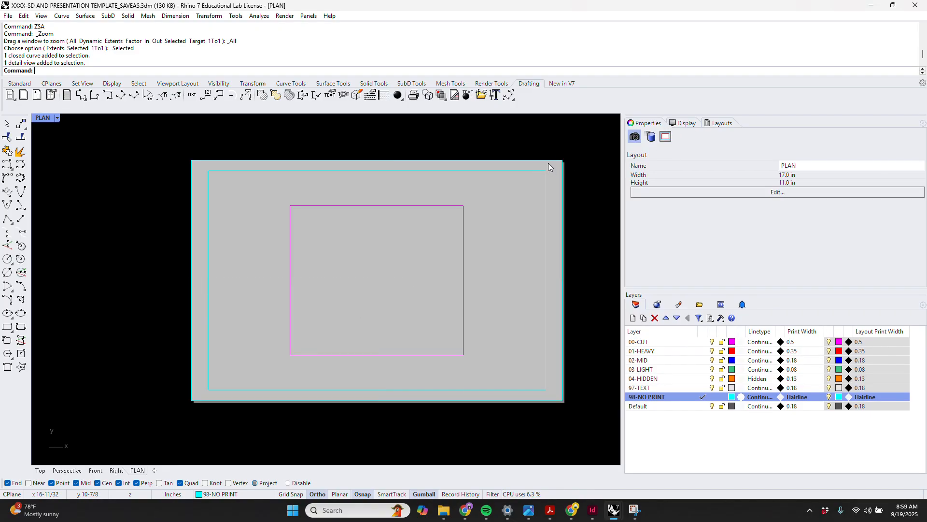
# Step: Set the PLAN detail's scale to 1 inch on page for 4 feet in model and lock the detail
pyautogui.click(549, 165)
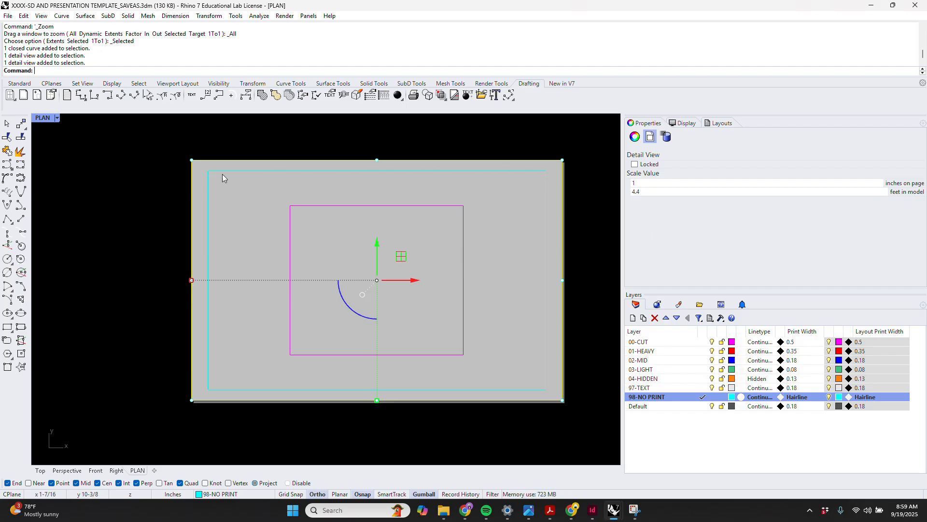
pyautogui.click(650, 193)
pyautogui.click(653, 190)
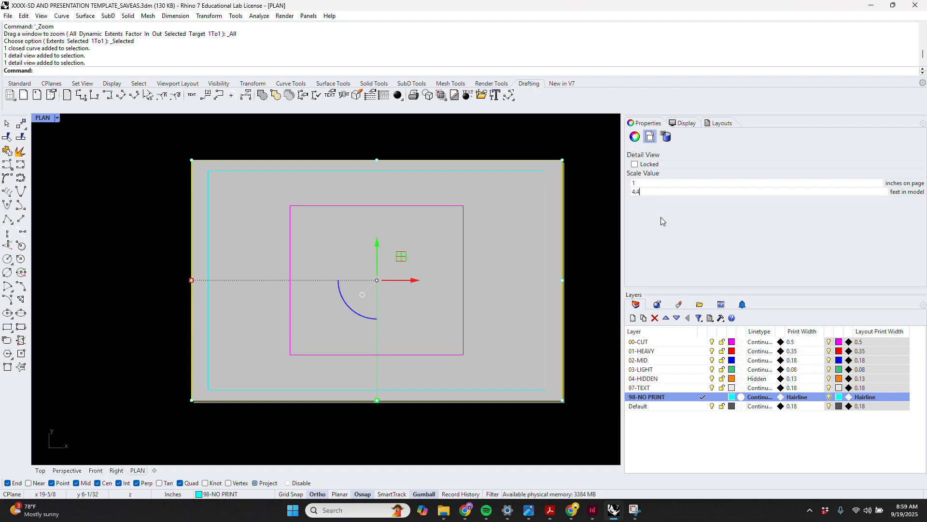
pyautogui.press('BackSpace')
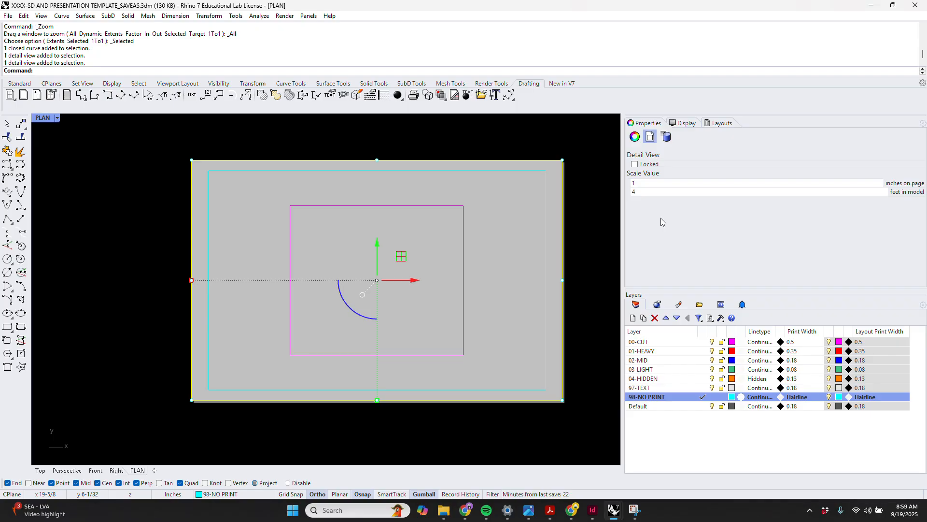
pyautogui.press('Return')
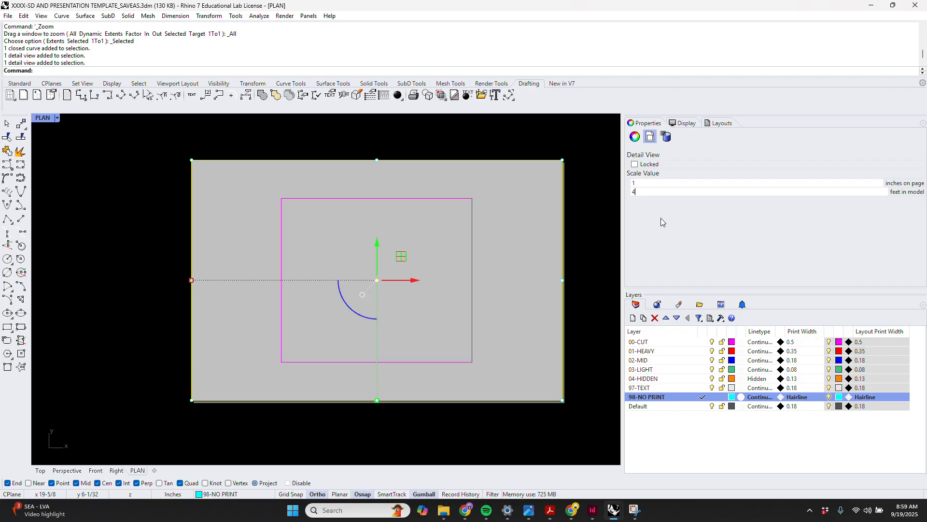
pyautogui.click(635, 165)
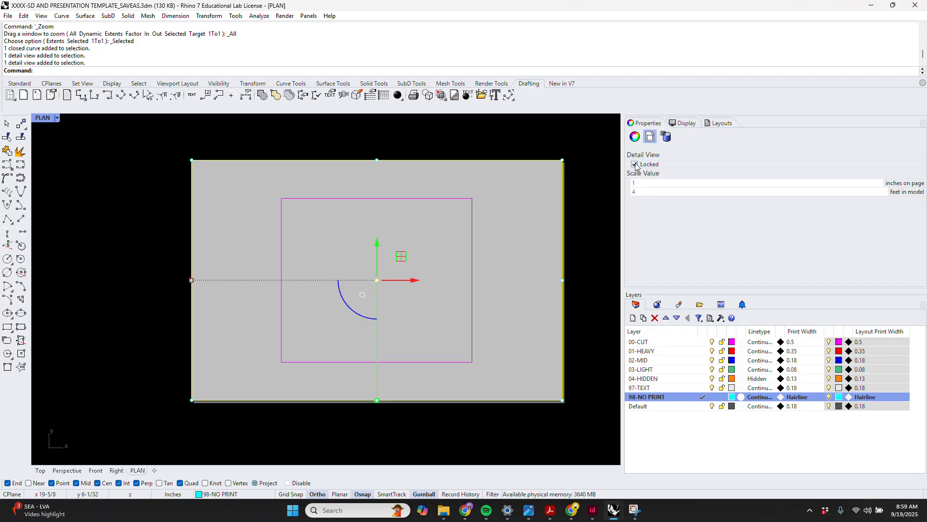
pyautogui.click(529, 252)
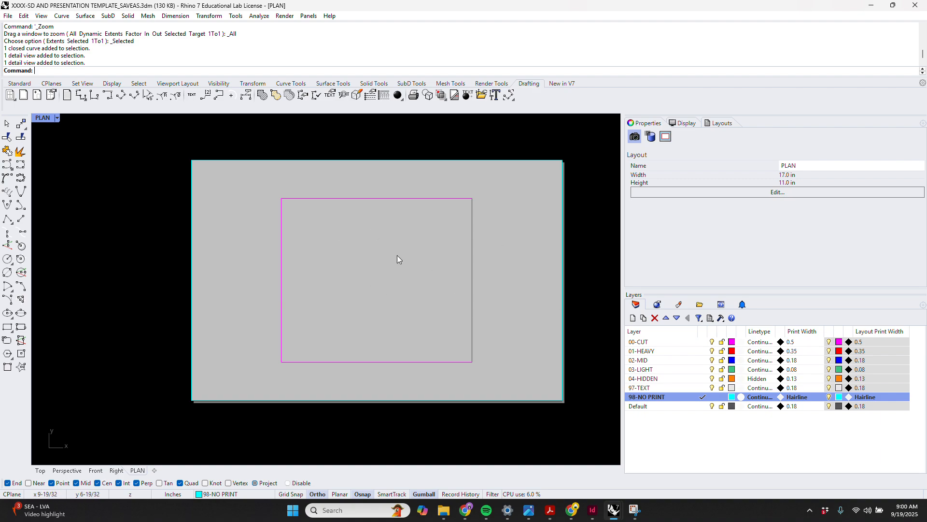
# Step: Zoom in and out inside the locked PLAN detail to check its scale behaviour, finishing in layout space
pyautogui.doubleClick(437, 280)
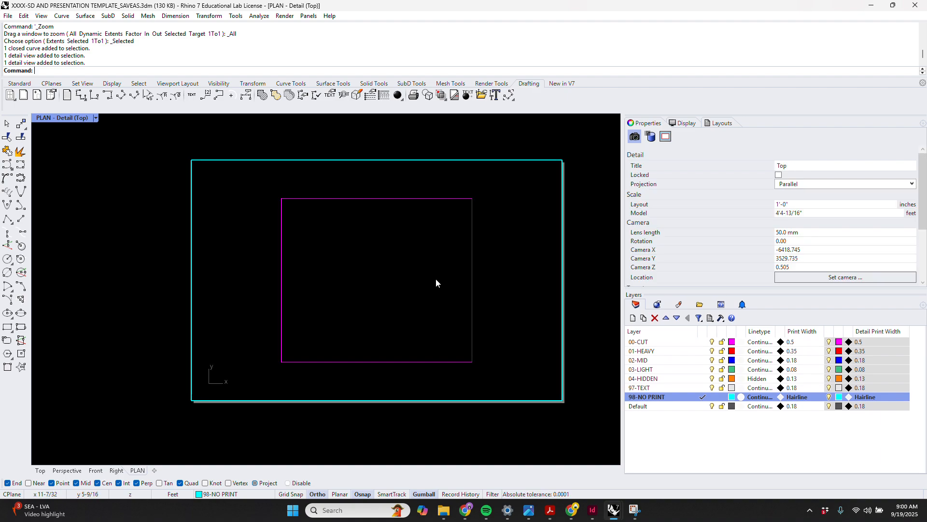
pyautogui.scroll(2, 420, 267)
pyautogui.scroll(-4, 420, 266)
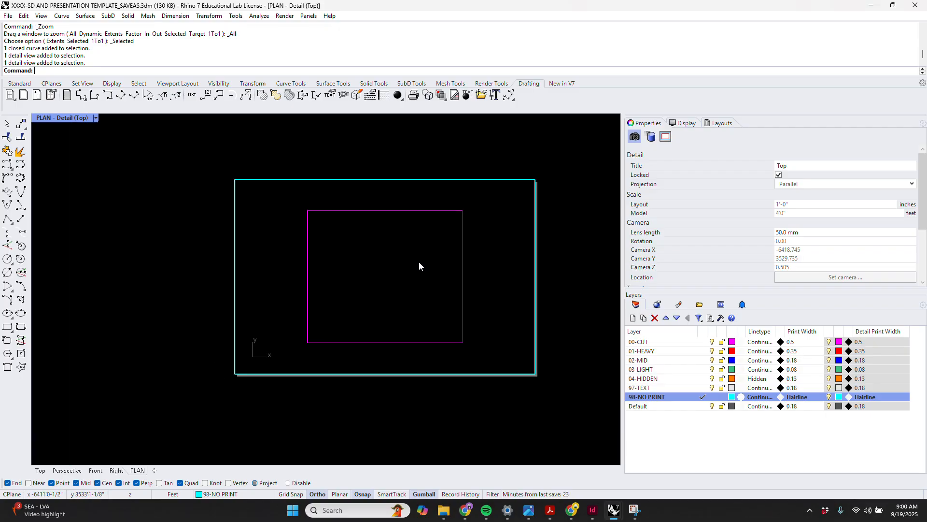
pyautogui.scroll(4, 418, 266)
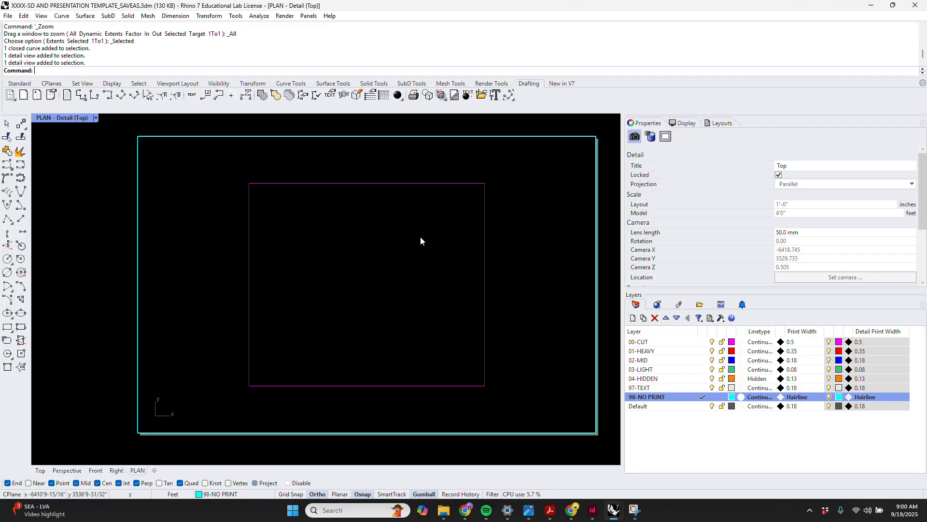
pyautogui.doubleClick(380, 249)
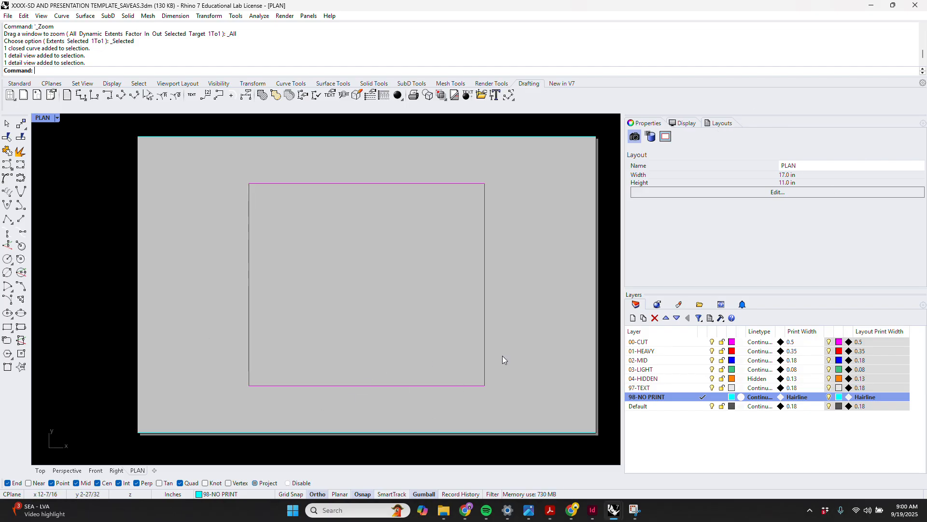
# Step: Enter the PLAN detail and offset the plan's magenta outline 3' inward
pyautogui.doubleClick(364, 304)
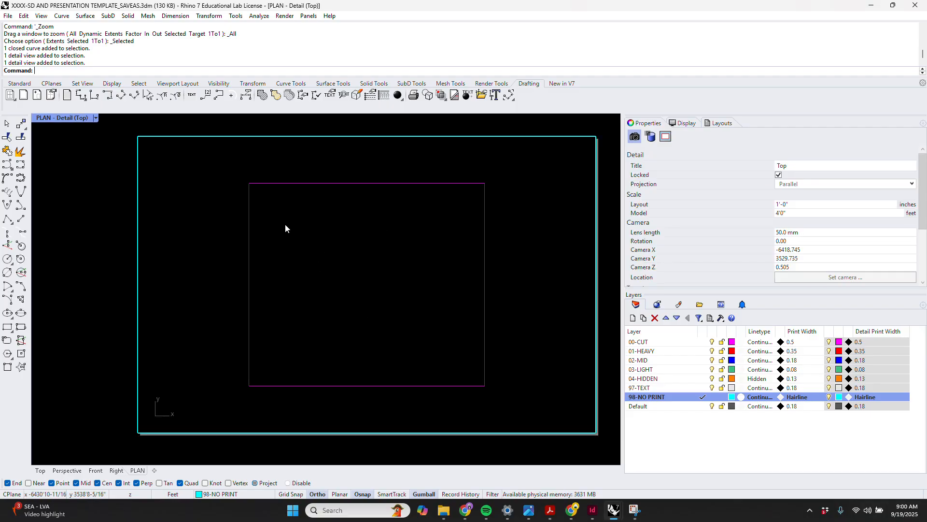
pyautogui.click(248, 262)
pyautogui.write('FS')
pyautogui.press('Return')
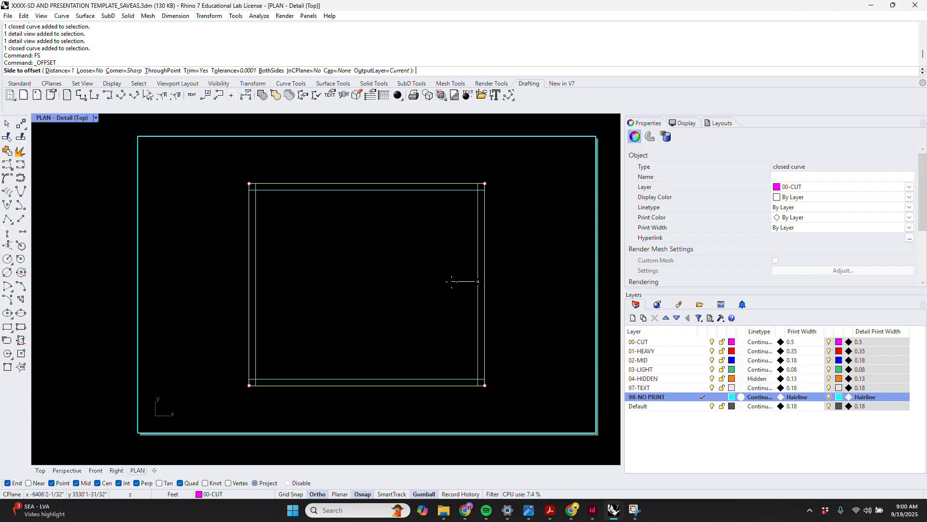
pyautogui.write("3'")
pyautogui.press('Return')
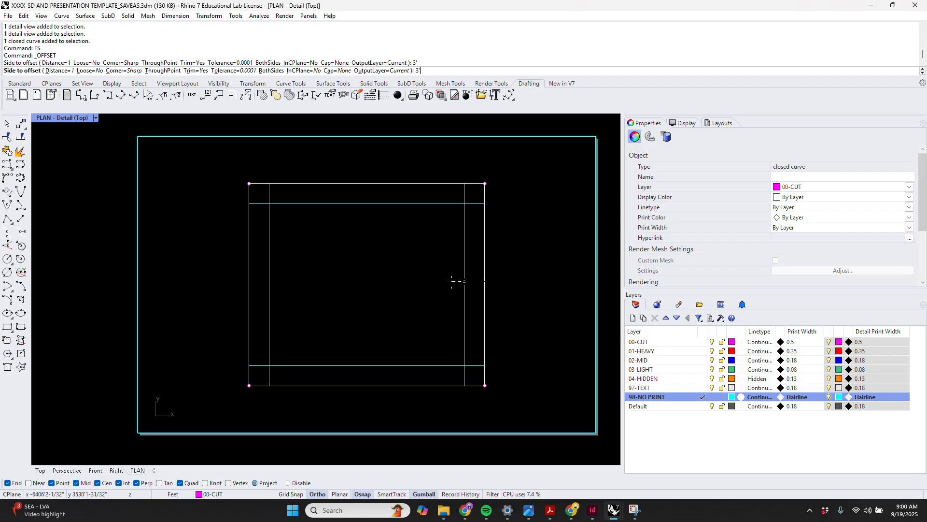
pyautogui.click(451, 281)
pyautogui.press('Escape')
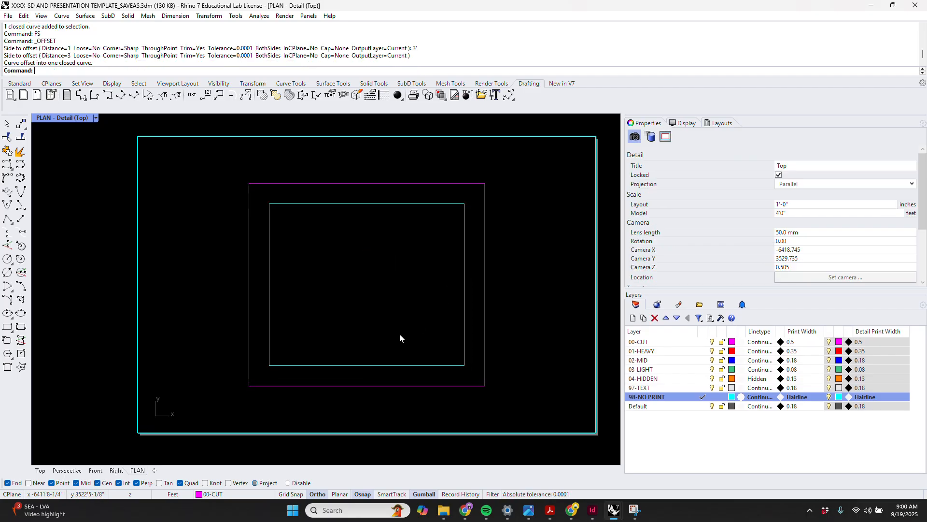
# Step: Draw a vertical polyline from the inner outline's lower-left corner down to the plan's outer edge
pyautogui.write('v')
pyautogui.press('Return')
pyautogui.click(270, 366)
pyautogui.click(269, 385)
pyautogui.press('Return')
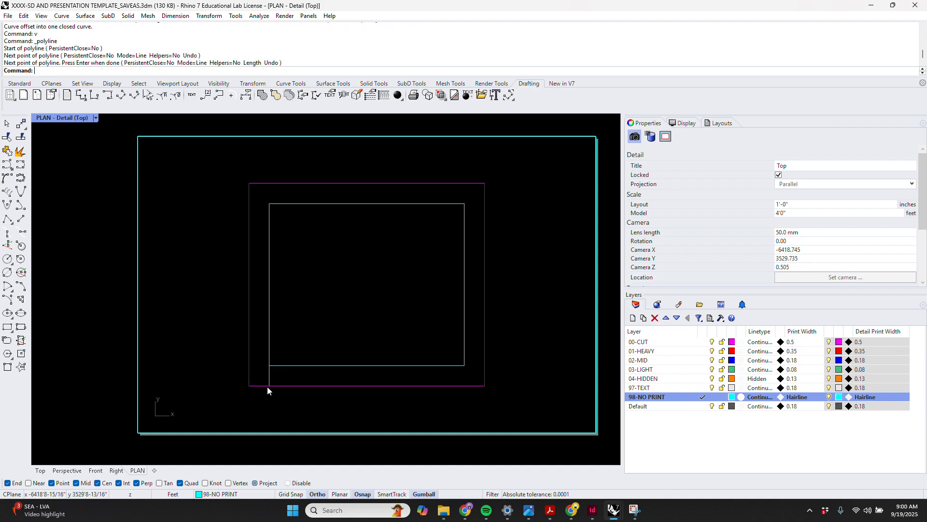
# Step: Offset the short vertical wall line 4' to the right along the plan's lower wall
pyautogui.click(271, 375)
pyautogui.write('FS')
pyautogui.press('Return')
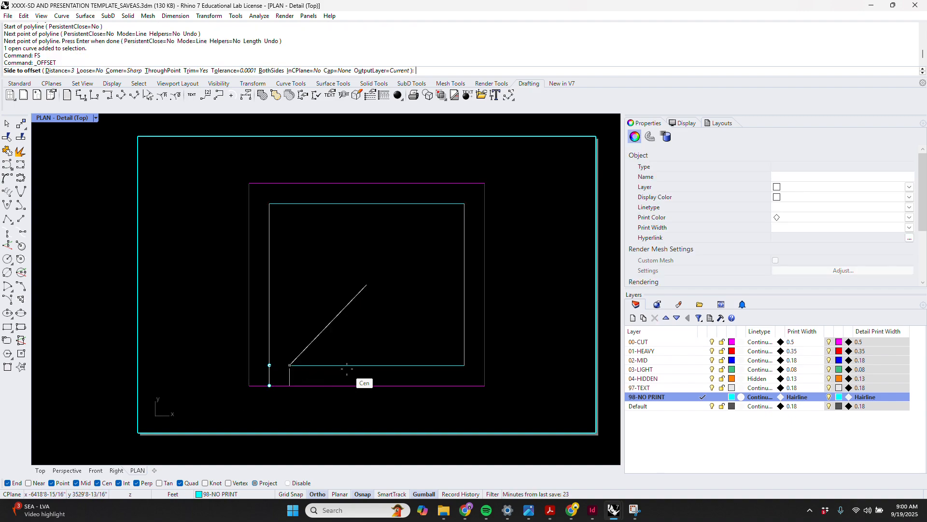
pyautogui.write("4'")
pyautogui.press('Return')
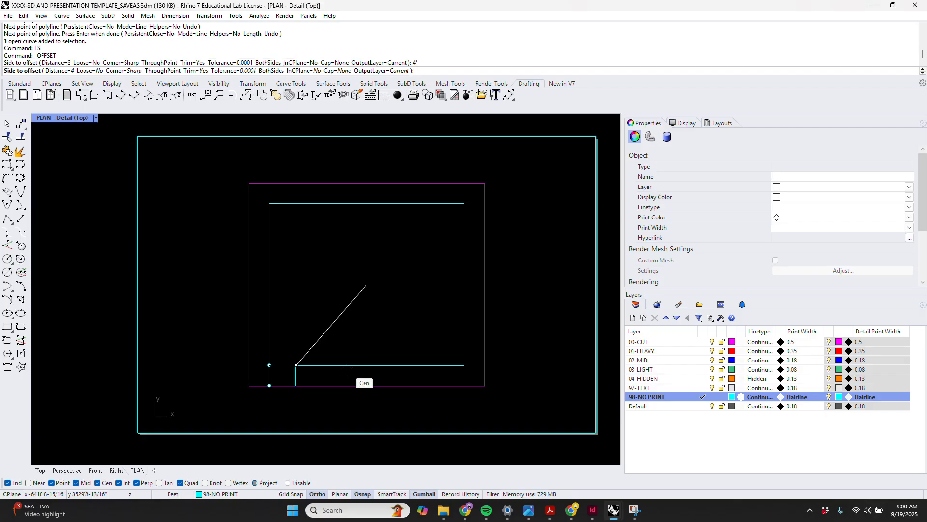
pyautogui.click(341, 375)
pyautogui.scroll(4, 259, 375)
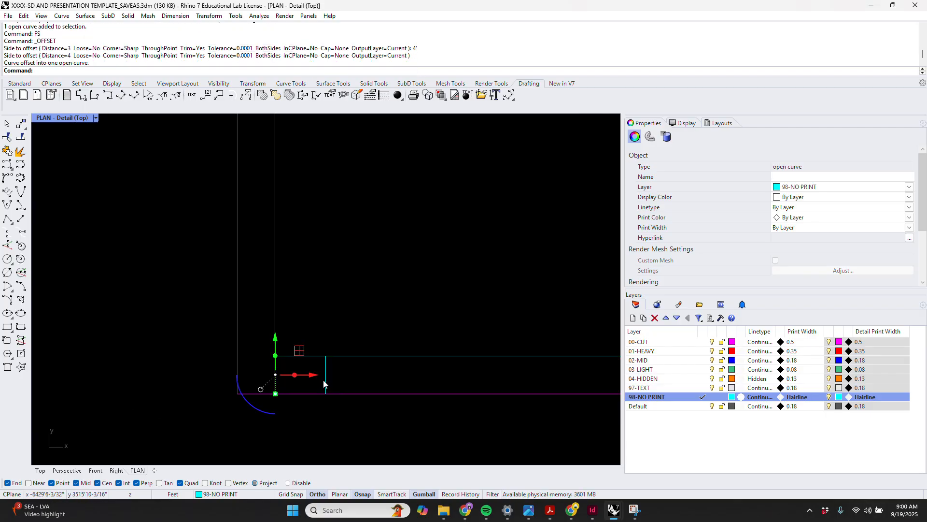
# Step: Move the two short vertical wall lines 4' to the right along the plan's lower wall
pyautogui.click(373, 366)
pyautogui.moveTo(374, 371); pyautogui.dragTo(255, 375)
pyautogui.click(336, 375)
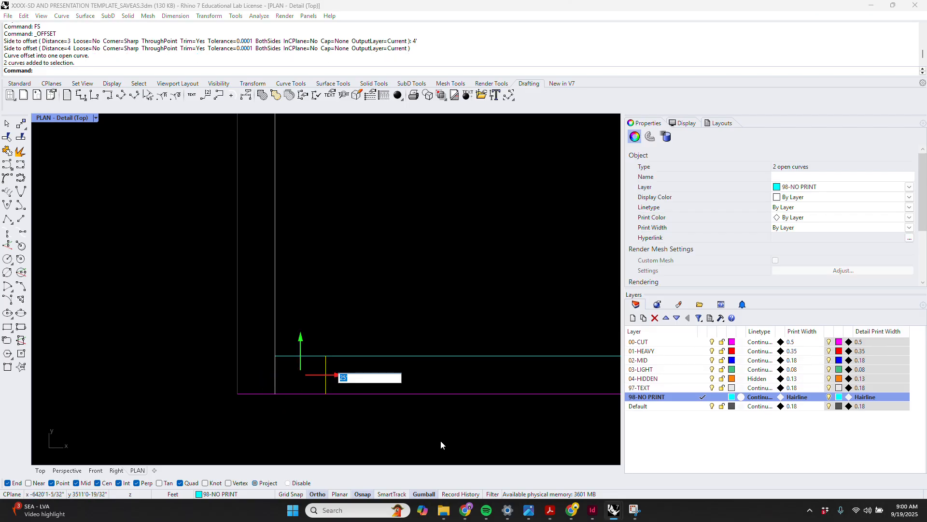
pyautogui.write("4'")
pyautogui.press('Return')
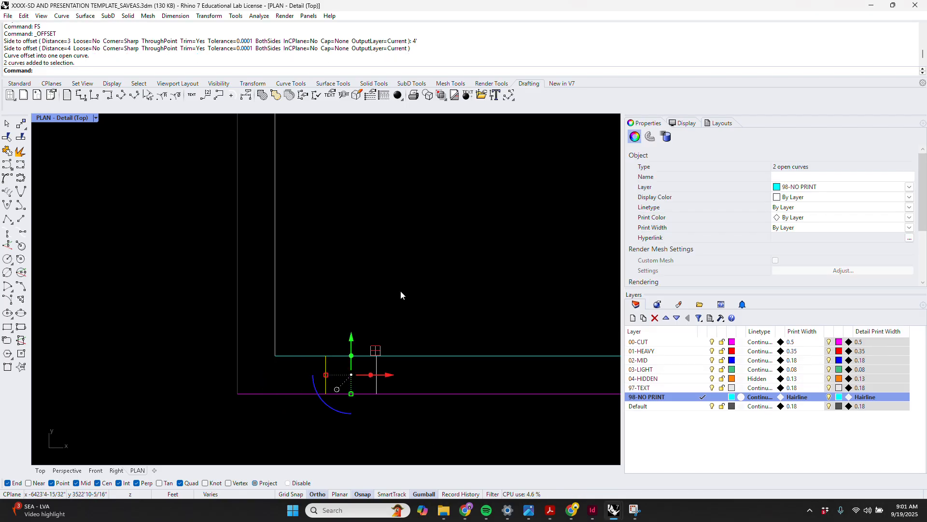
pyautogui.click(401, 291)
# Step: Match the inner outline and both short wall lines to the outer outline's 00-CUT layer
pyautogui.scroll(-5, 328, 328)
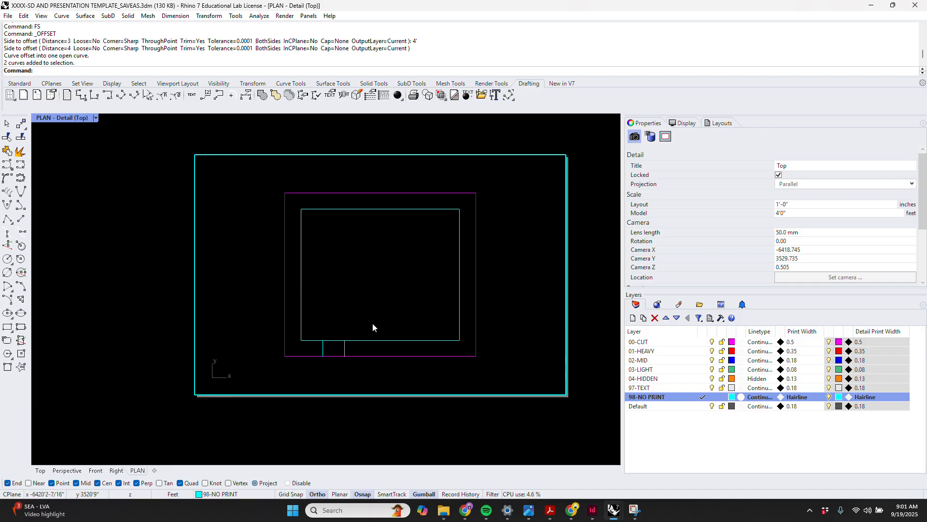
pyautogui.moveTo(372, 323); pyautogui.dragTo(313, 349)
pyautogui.write('ef')
pyautogui.press('Return')
pyautogui.click(419, 356)
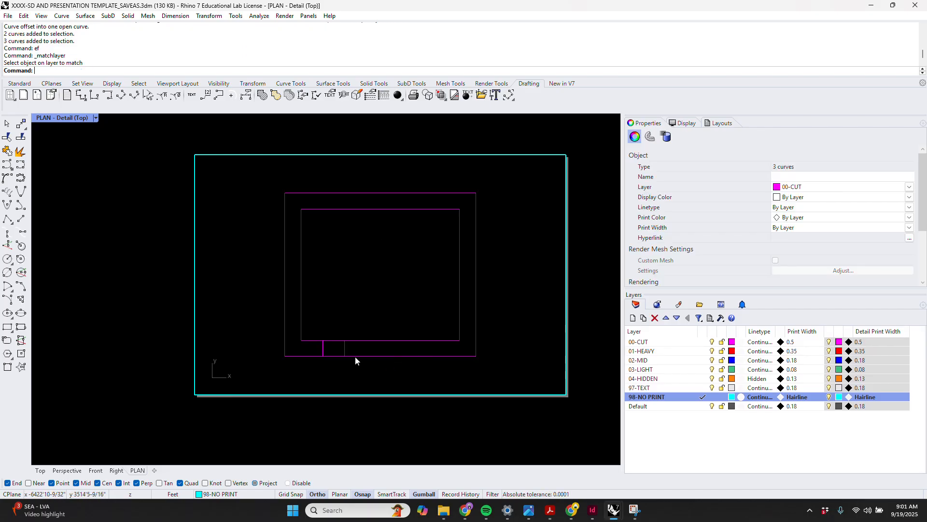
# Step: Split the inner and outer plan outlines using the two short vertical wall lines as cutting objects
pyautogui.moveTo(360, 323); pyautogui.dragTo(328, 364)
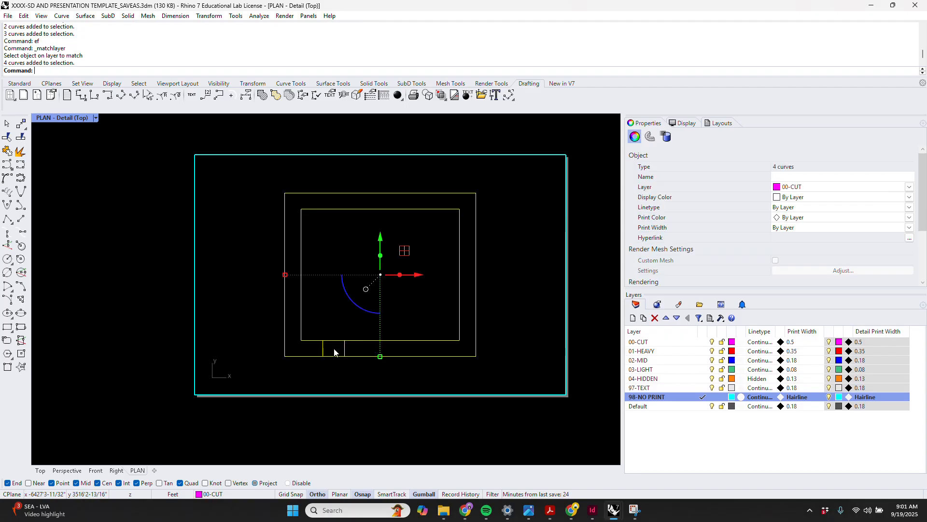
pyautogui.click(356, 327)
pyautogui.moveTo(374, 327); pyautogui.dragTo(358, 359)
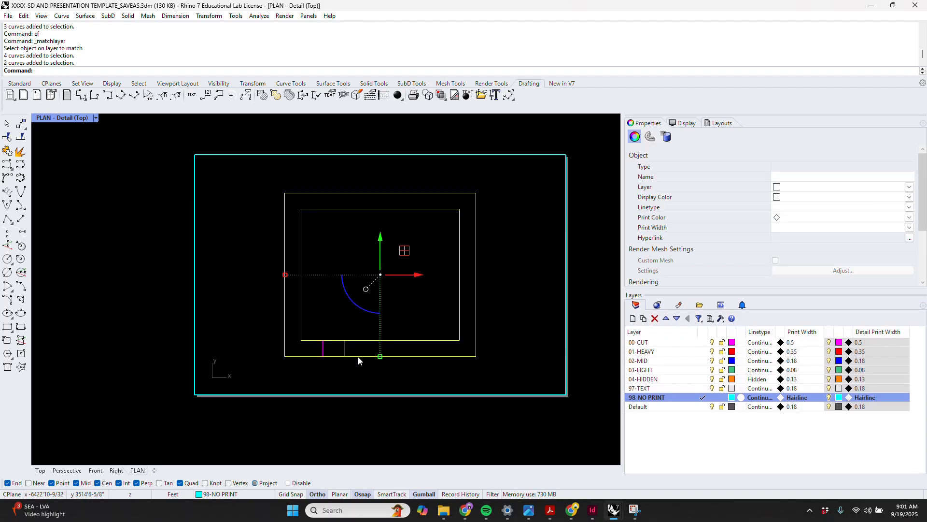
pyautogui.write('ST')
pyautogui.press('Return')
pyautogui.click(324, 349)
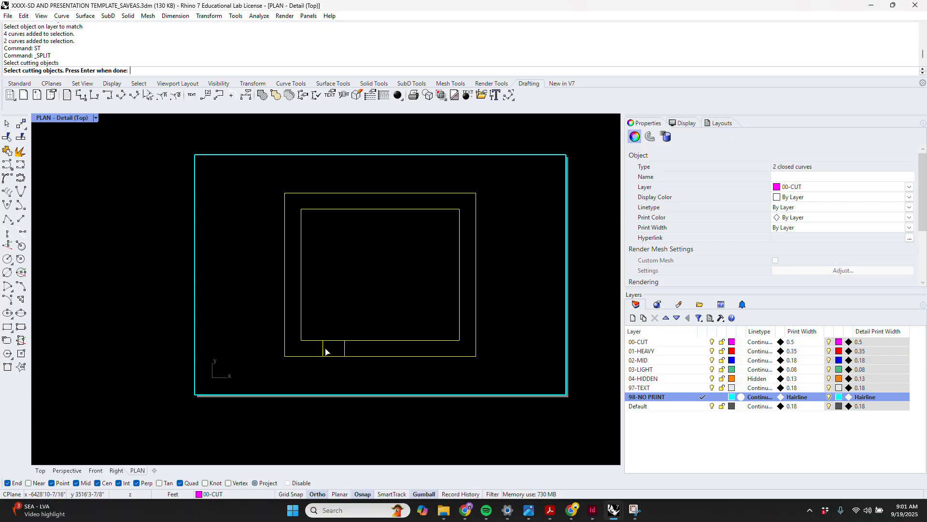
pyautogui.press('Return')
# Step: Assign the two horizontal wall segments between the short vertical lines to the 02-MID layer
pyautogui.moveTo(341, 328); pyautogui.dragTo(328, 360)
pyautogui.click(850, 187)
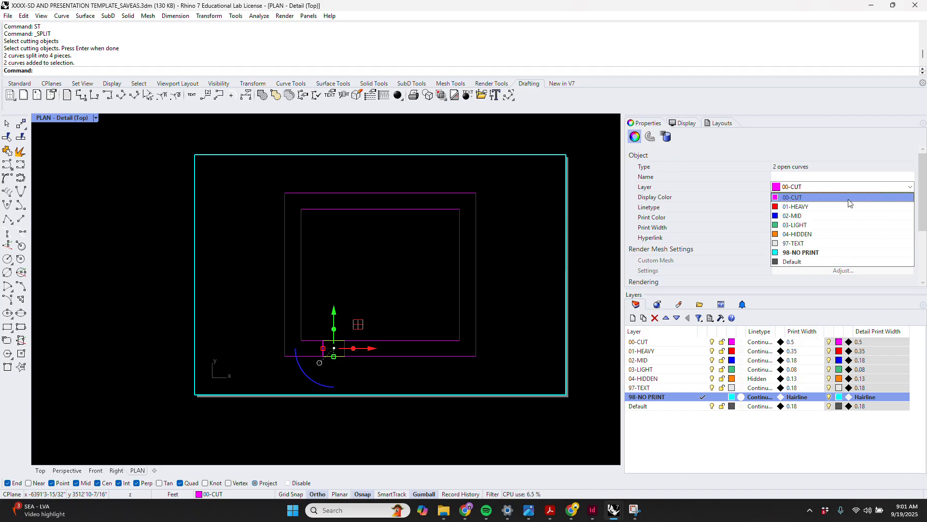
pyautogui.click(833, 215)
pyautogui.press('Escape')
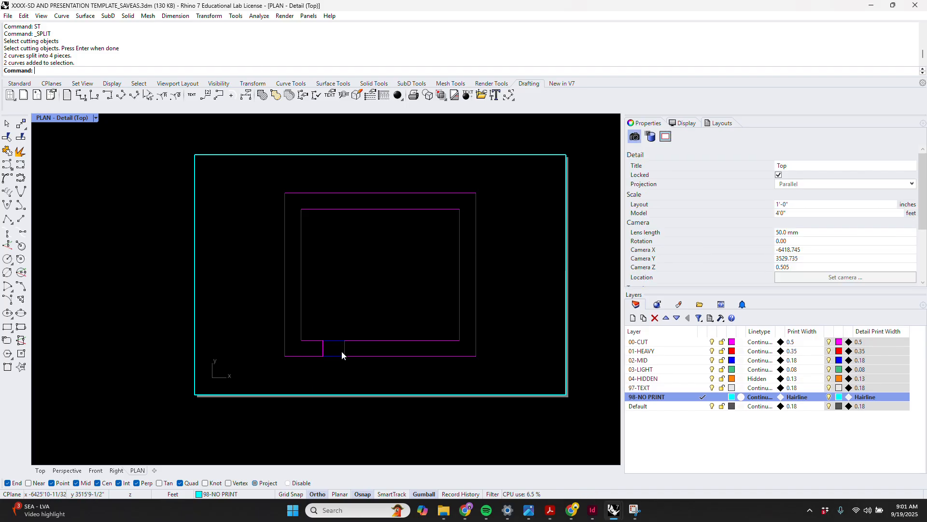
# Step: Assign the opening's outer horizontal segment to the 01-HEAVY layer
pyautogui.click(341, 355)
pyautogui.click(843, 187)
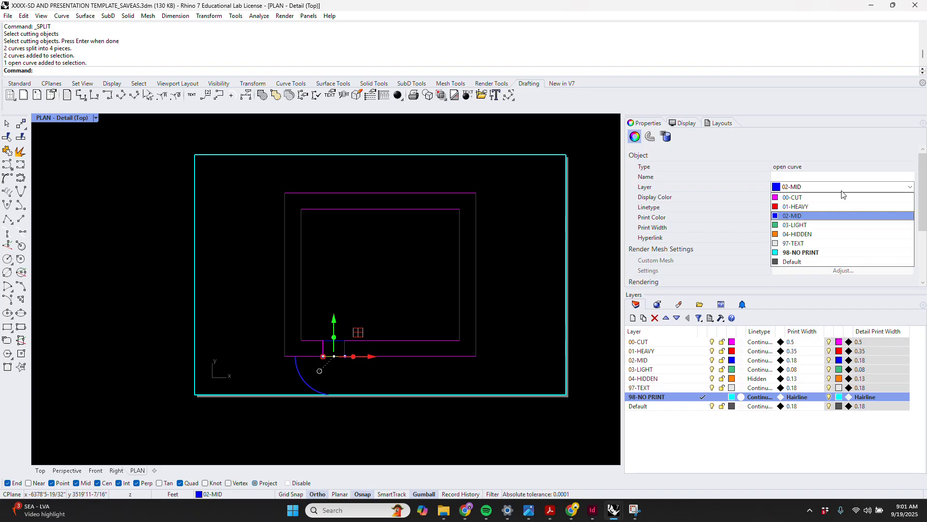
pyautogui.click(836, 206)
pyautogui.press('Escape')
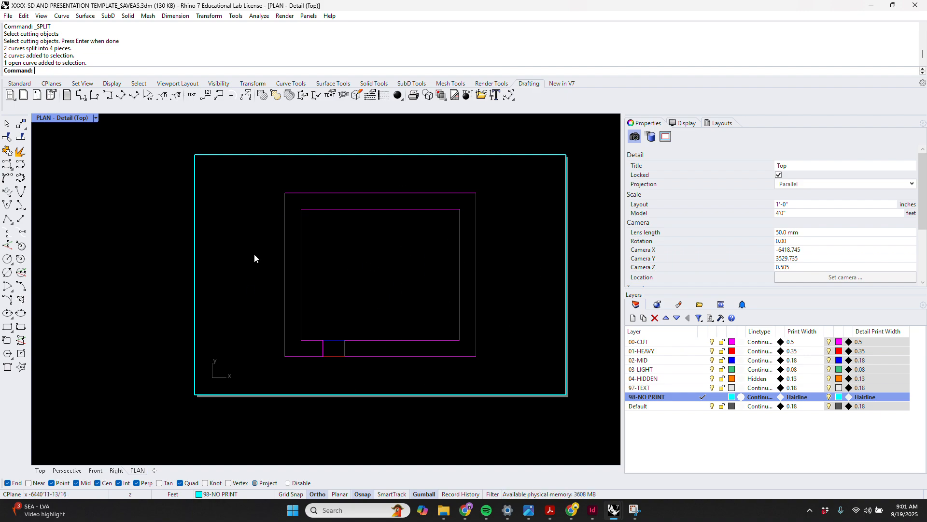
# Step: Compare the plan drawing in the Top model view with the PLAN layout and its detail, finishing in layout space
pyautogui.doubleClick(377, 275)
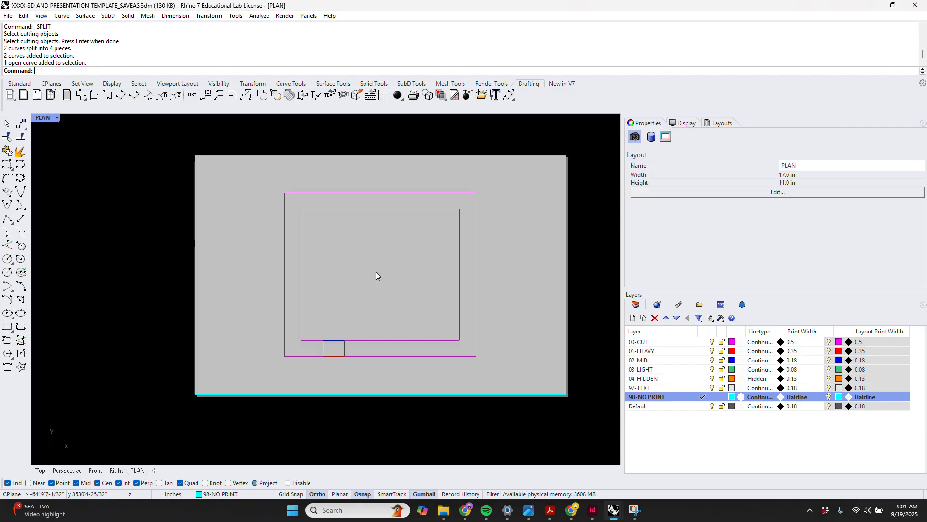
pyautogui.click(41, 471)
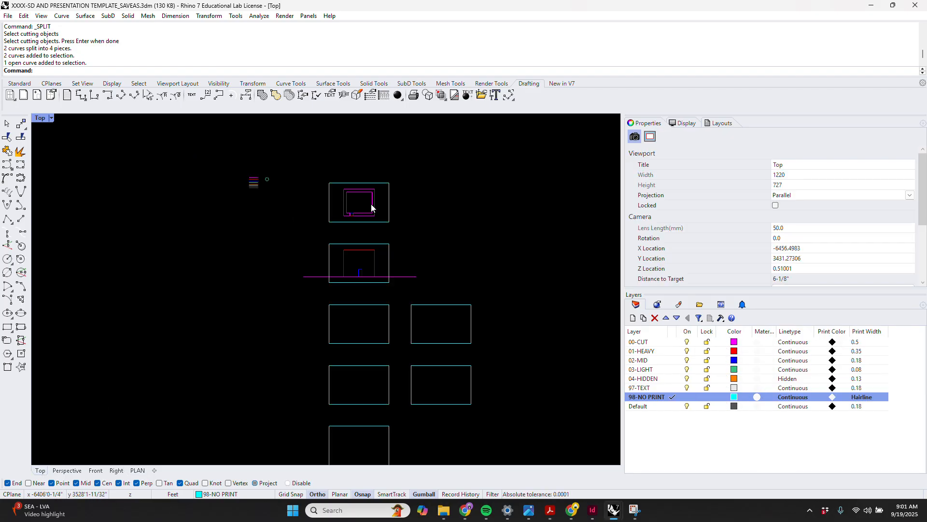
pyautogui.scroll(8, 356, 200)
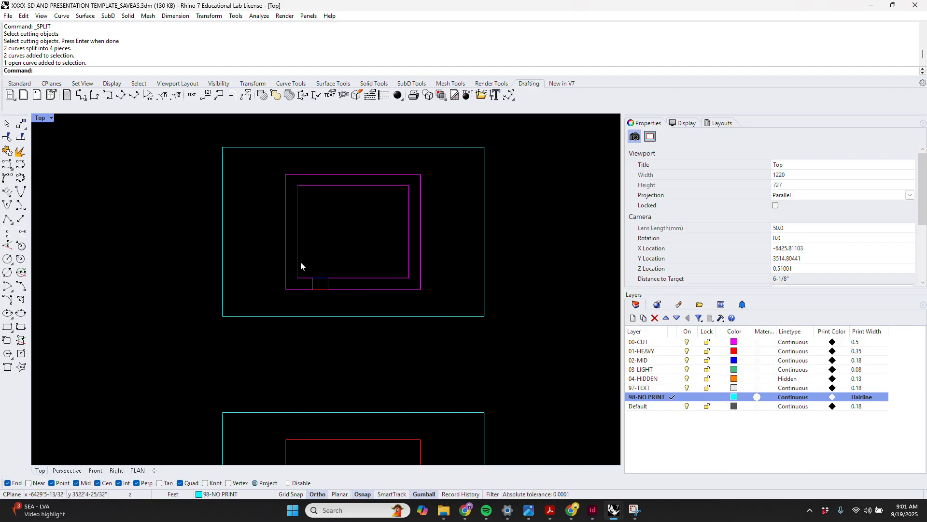
pyautogui.click(718, 123)
pyautogui.doubleClick(646, 174)
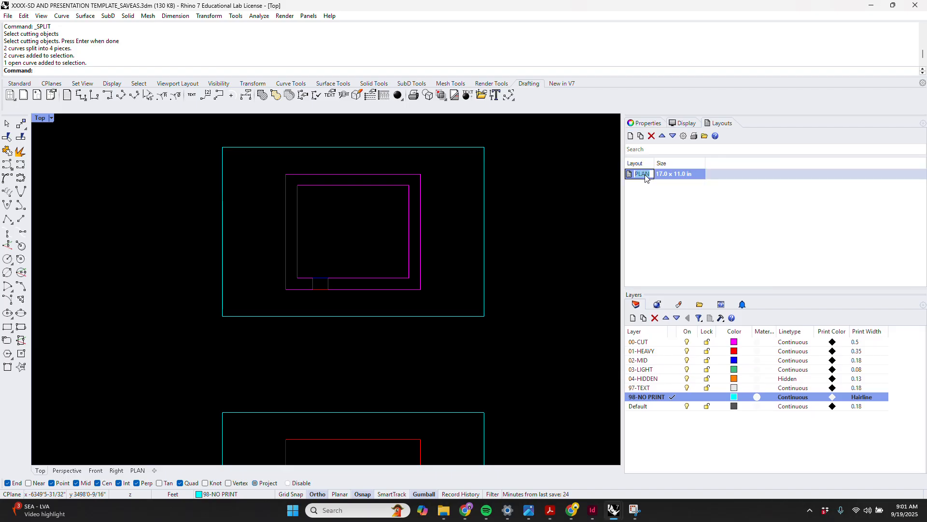
pyautogui.doubleClick(669, 176)
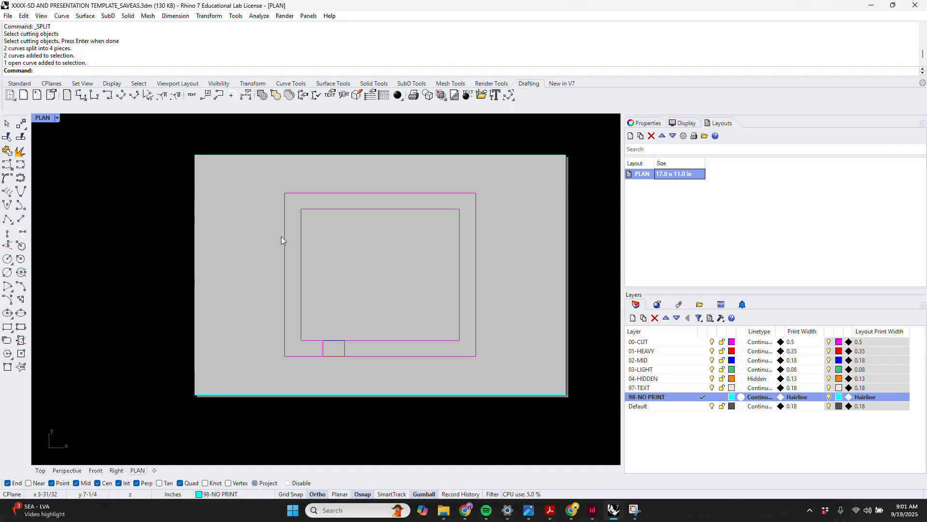
pyautogui.doubleClick(356, 311)
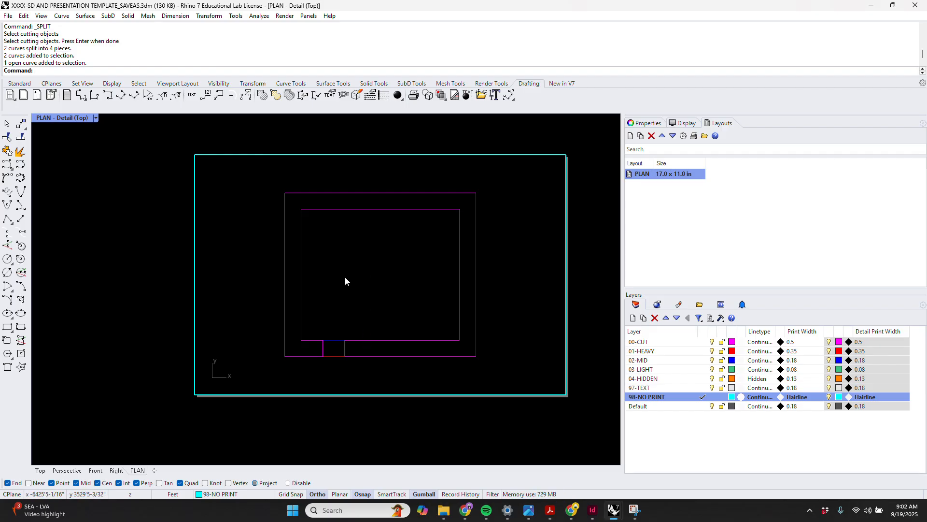
pyautogui.doubleClick(395, 274)
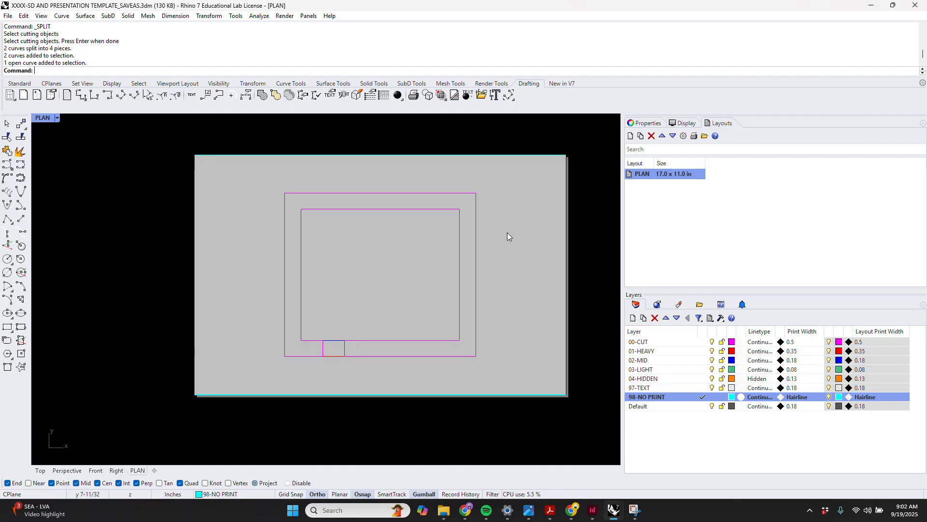
# Step: Duplicate the PLAN layout and rename the copy ELEVATION - A
pyautogui.rightClick(649, 178)
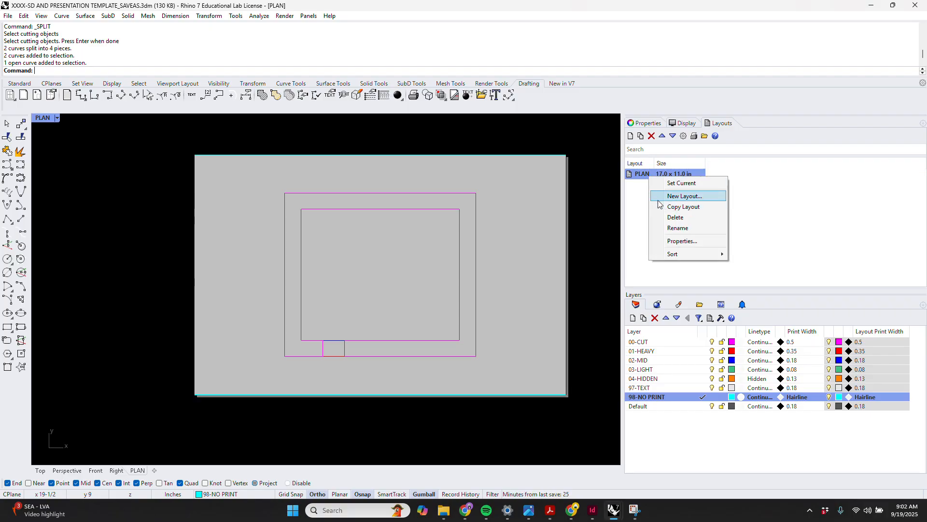
pyautogui.click(669, 208)
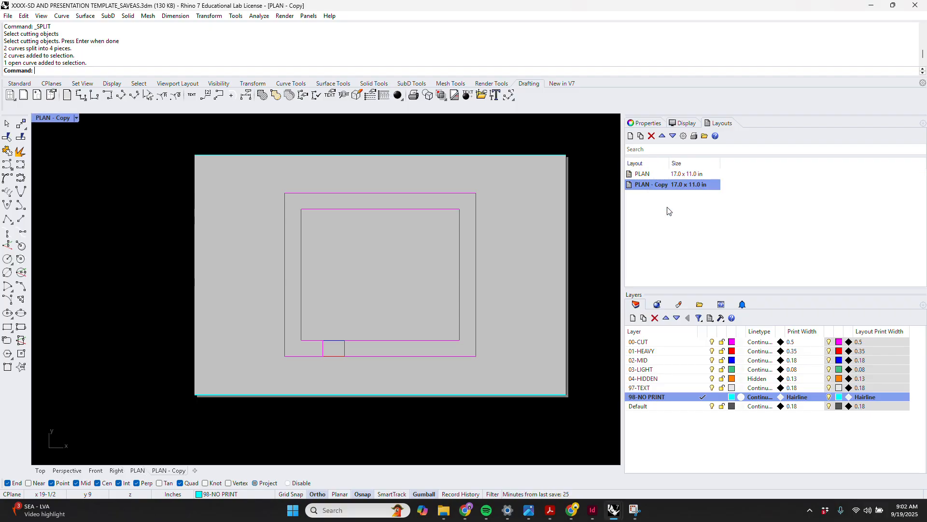
pyautogui.click(654, 185)
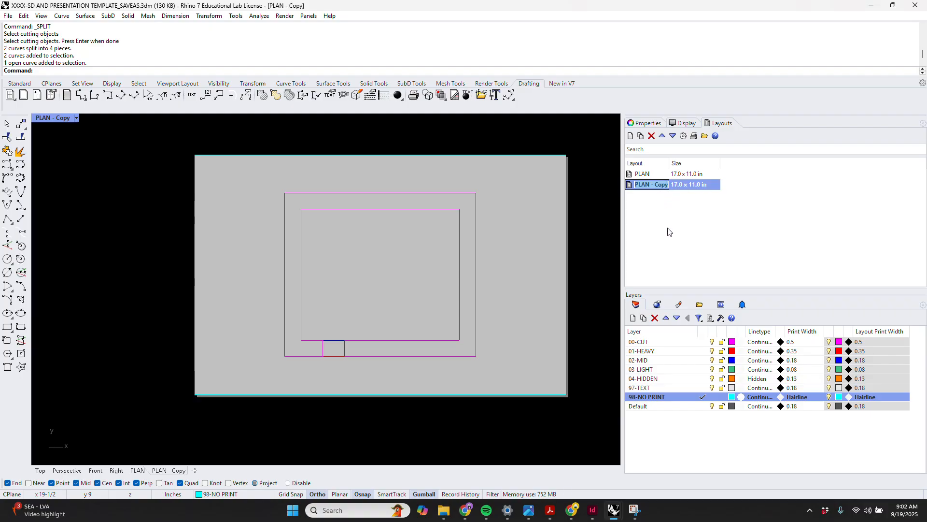
pyautogui.write('e')
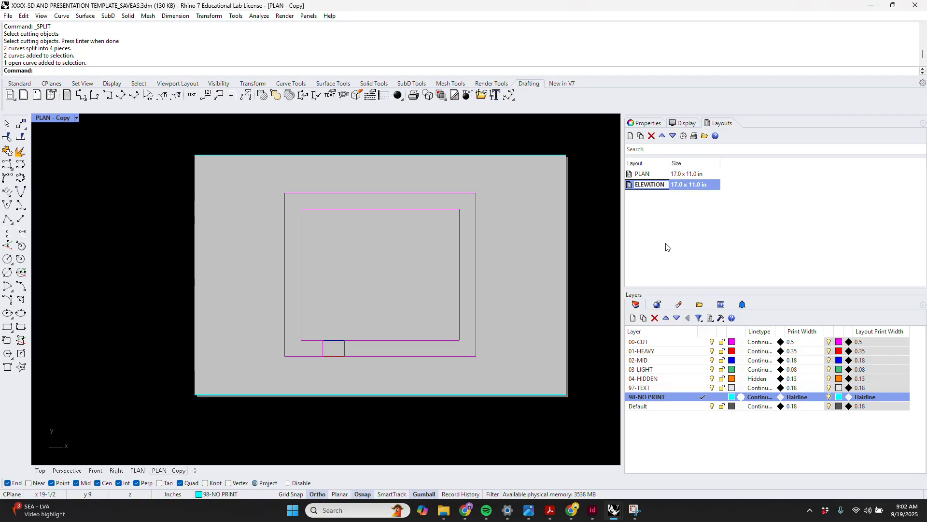
pyautogui.write('LEVATION - A')
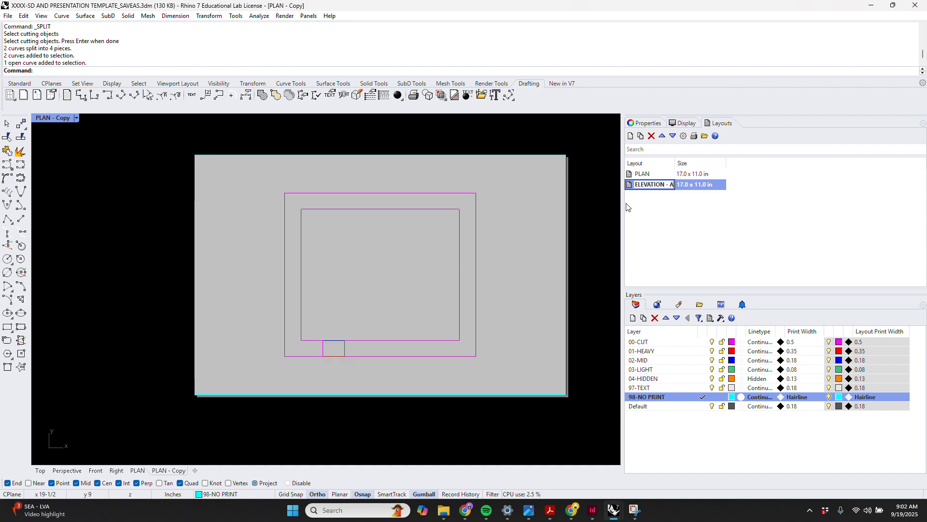
pyautogui.press('Return')
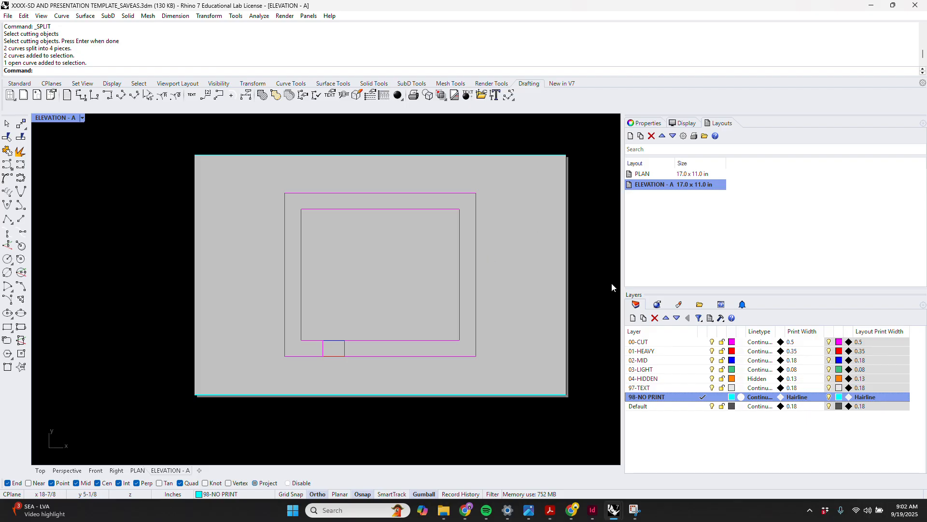
# Step: Unlock the detail view on the ELEVATION - A layout
pyautogui.doubleClick(508, 278)
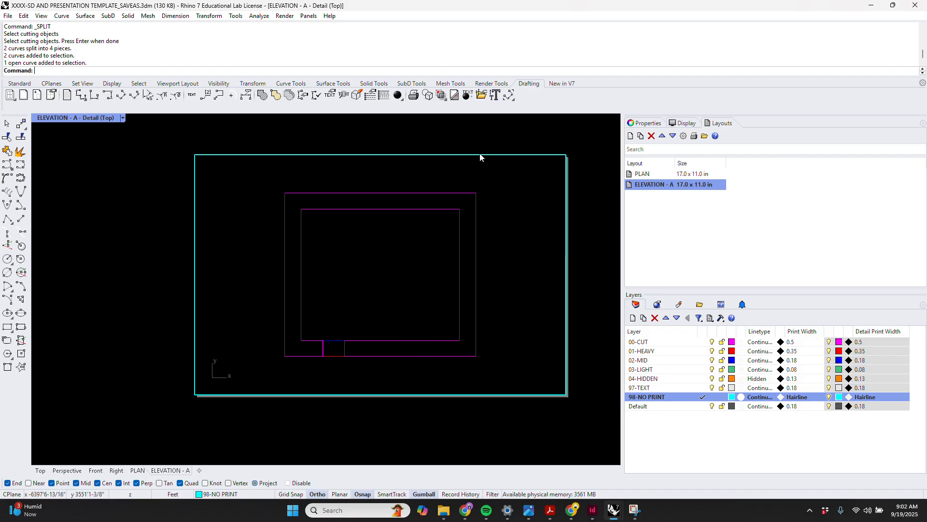
pyautogui.doubleClick(522, 184)
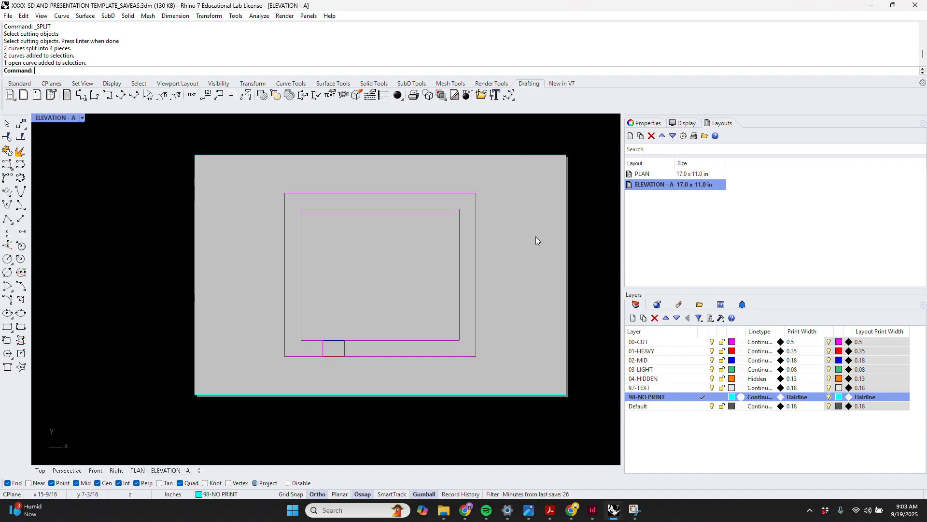
pyautogui.click(497, 155)
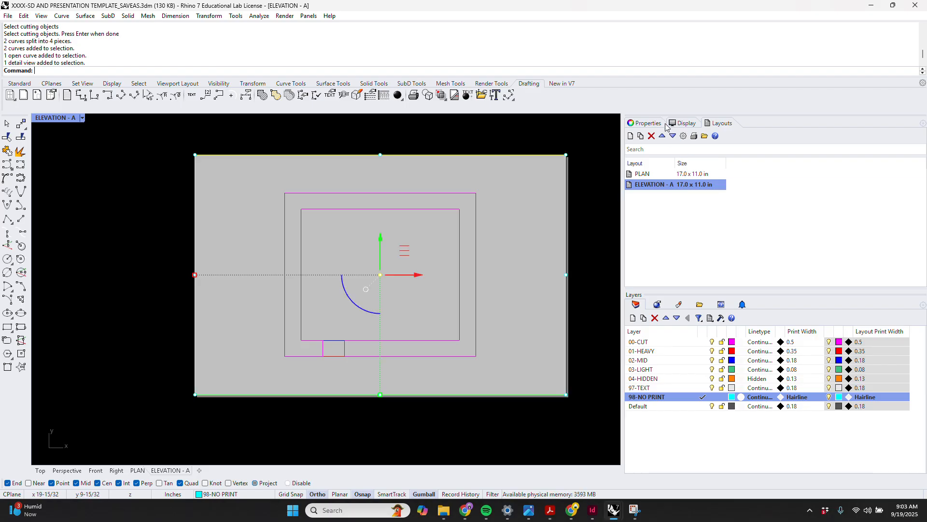
pyautogui.click(645, 123)
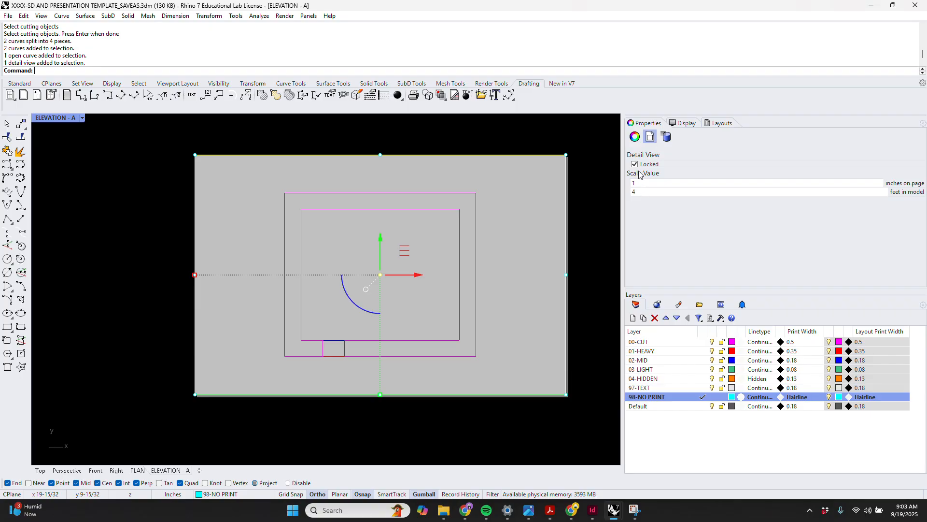
pyautogui.click(635, 164)
# Step: Reframe the unlocked detail on the elevation drawing by zooming to its cyan sheet border, and return to layout space
pyautogui.doubleClick(498, 235)
pyautogui.scroll(-3, 488, 241)
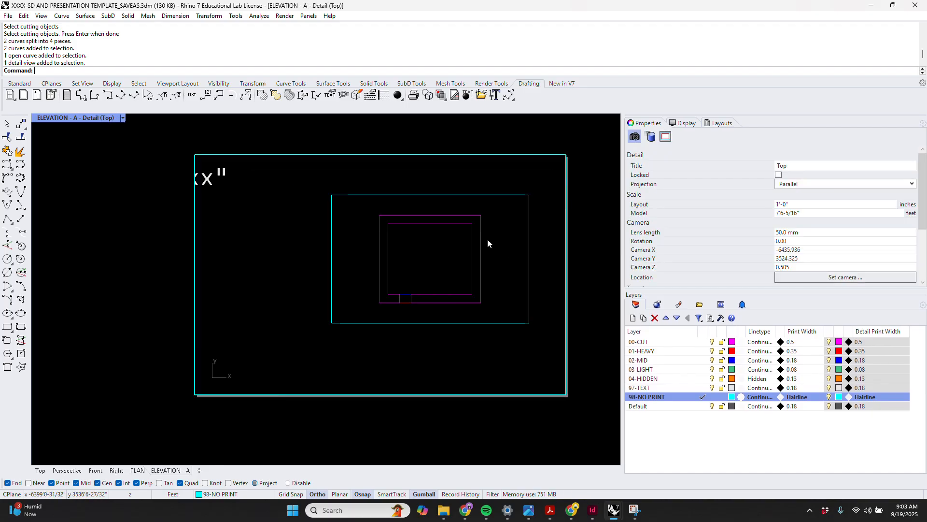
pyautogui.scroll(-4, 486, 240)
pyautogui.moveTo(500, 334); pyautogui.dragTo(498, 335)
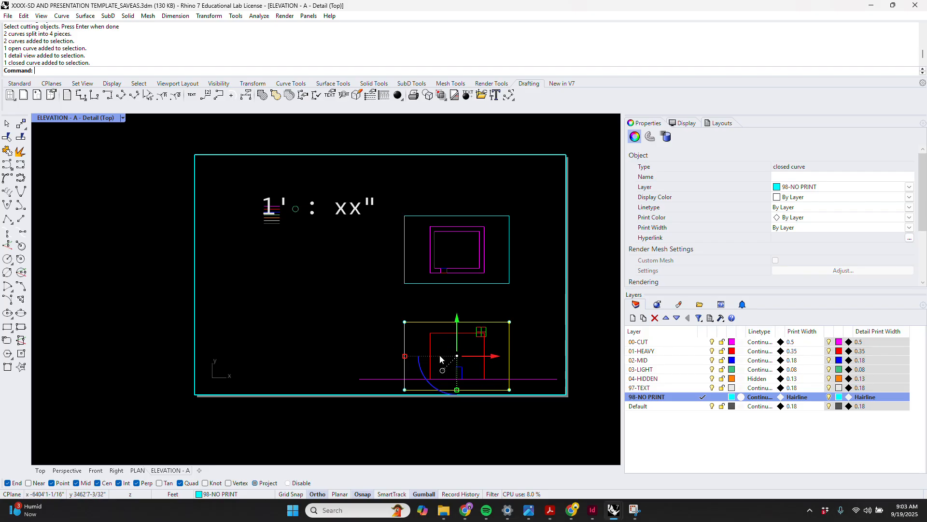
pyautogui.write('SA')
pyautogui.press('Return')
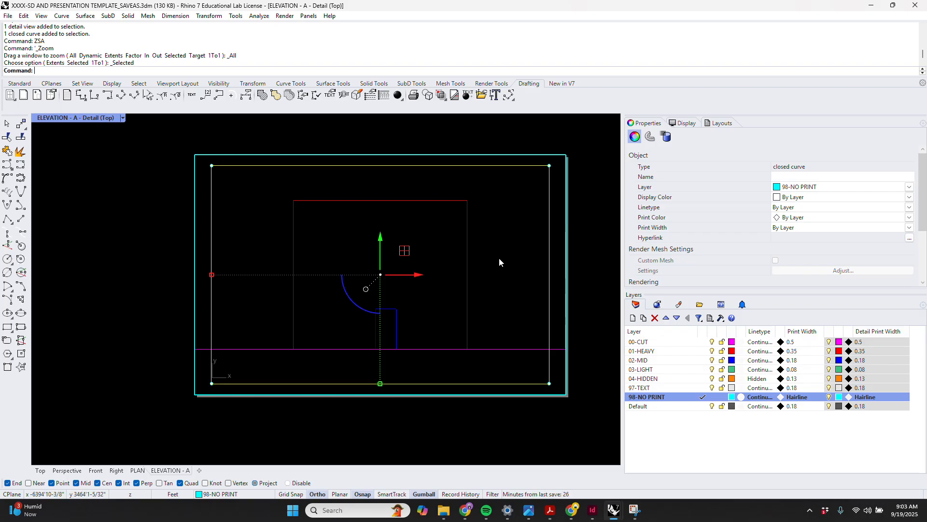
pyautogui.doubleClick(500, 262)
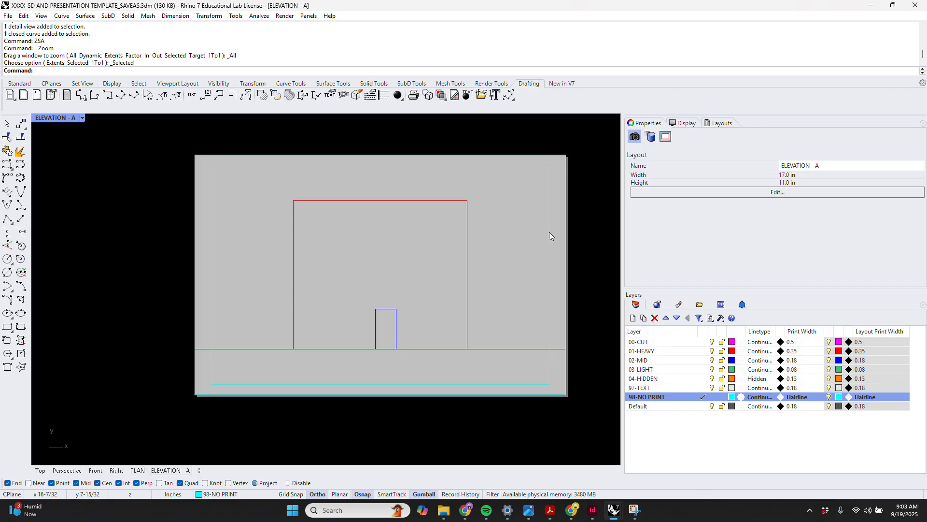
# Step: Set the ELEVATION - A detail's scale to 1 inch on page to 4 feet in model, and lock the detail
pyautogui.click(567, 232)
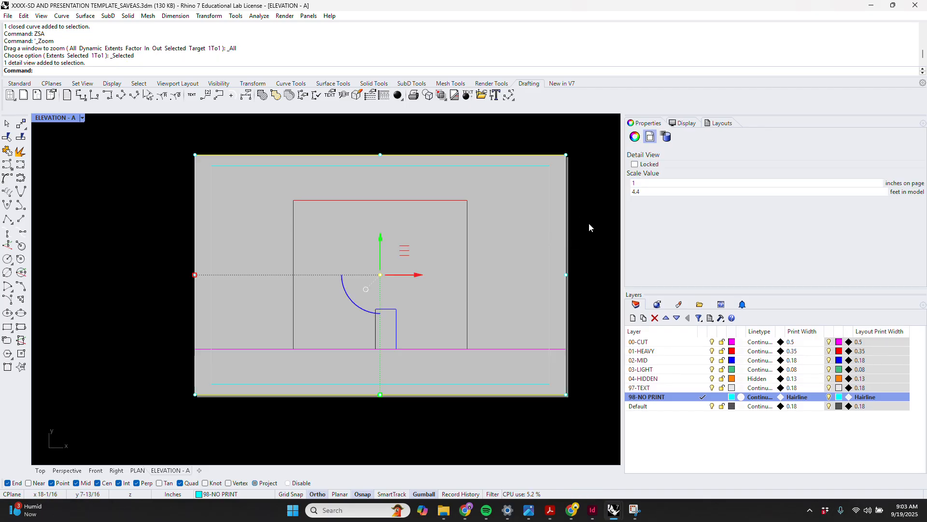
pyautogui.moveTo(566, 155)
pyautogui.mouseDown()
pyautogui.moveTo(520, 191)
pyautogui.moveTo(563, 156)
pyautogui.moveTo(594, 155)
pyautogui.moveTo(579, 167)
pyautogui.moveTo(566, 154)
pyautogui.mouseUp()
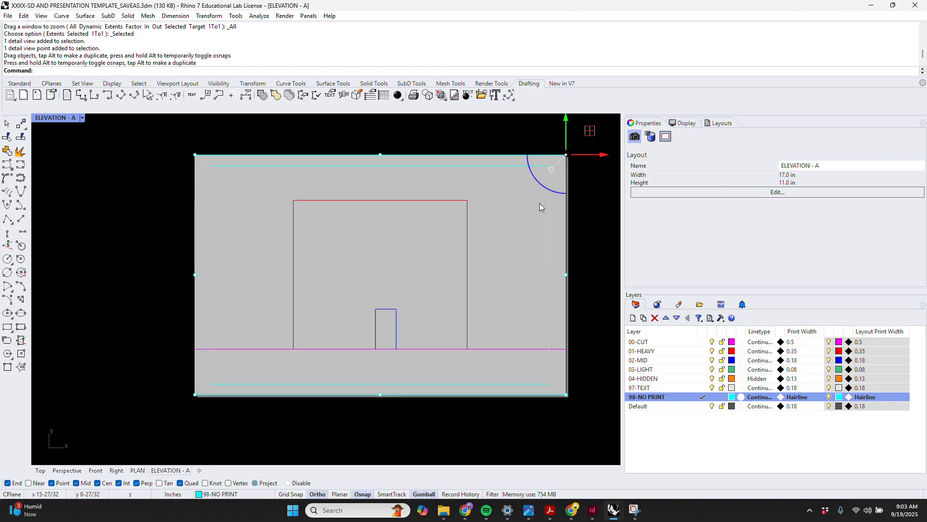
pyautogui.press('Escape')
pyautogui.click(568, 202)
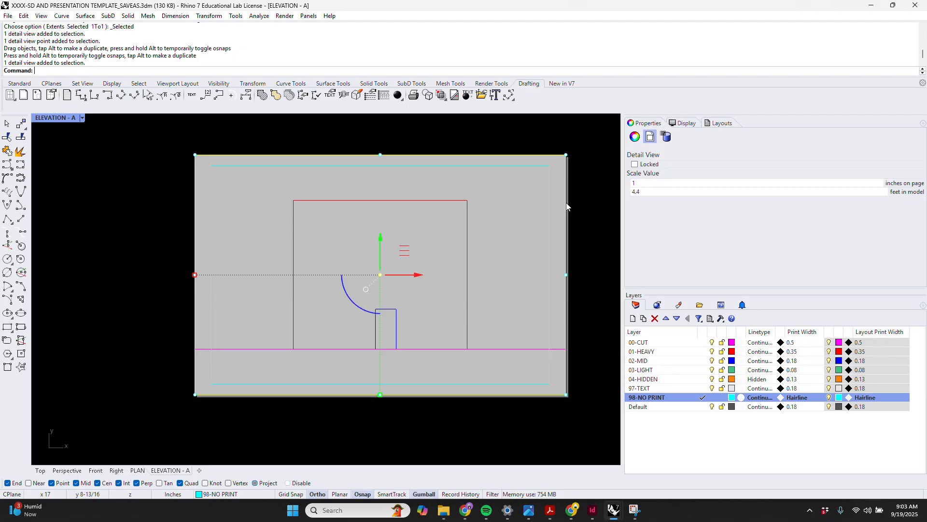
pyautogui.click(651, 192)
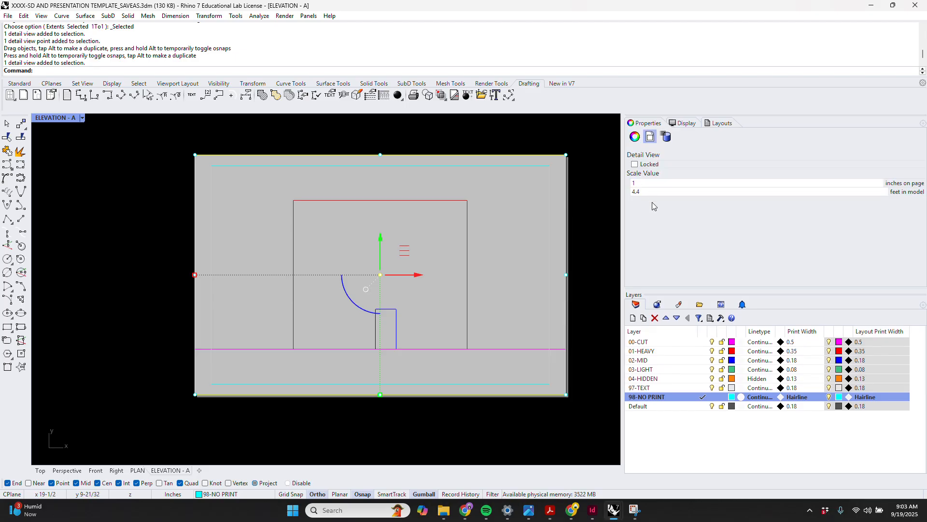
pyautogui.press('BackSpace')
pyautogui.press('BackSpace')
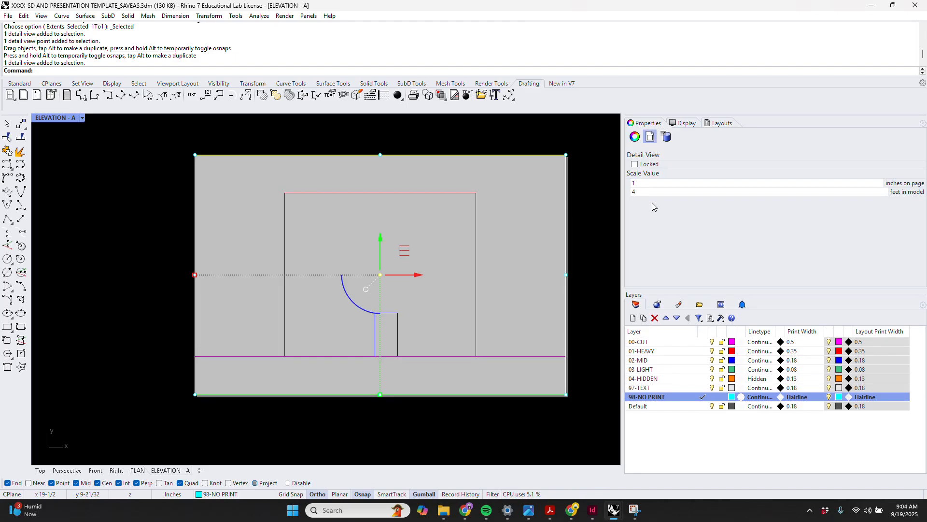
pyautogui.click(634, 164)
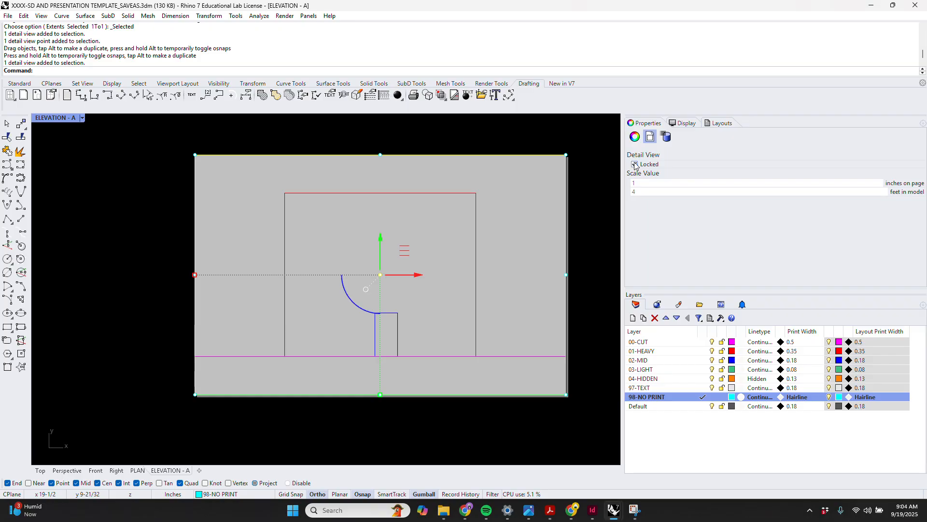
# Step: Compare the PLAN layout with the ELEVATION - A layout and its detail, finishing in layout space
pyautogui.doubleClick(520, 230)
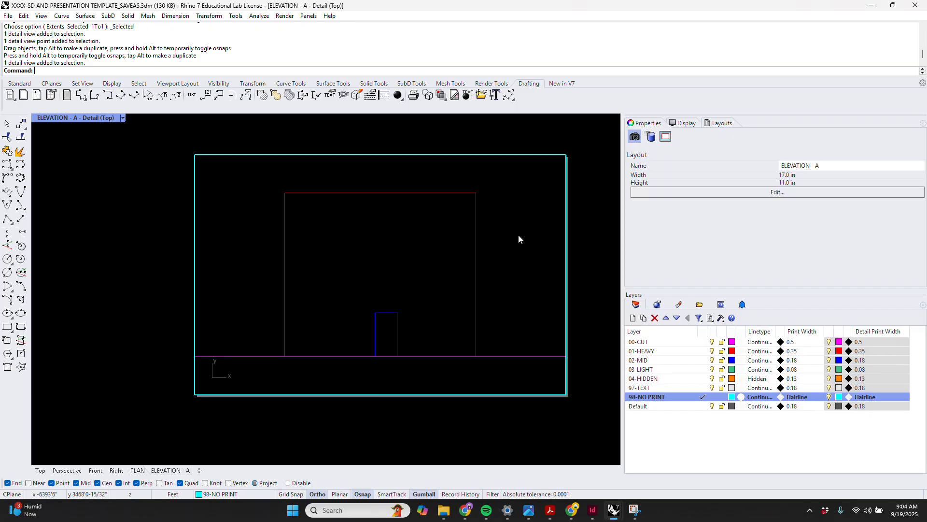
pyautogui.click(718, 123)
pyautogui.doubleClick(646, 174)
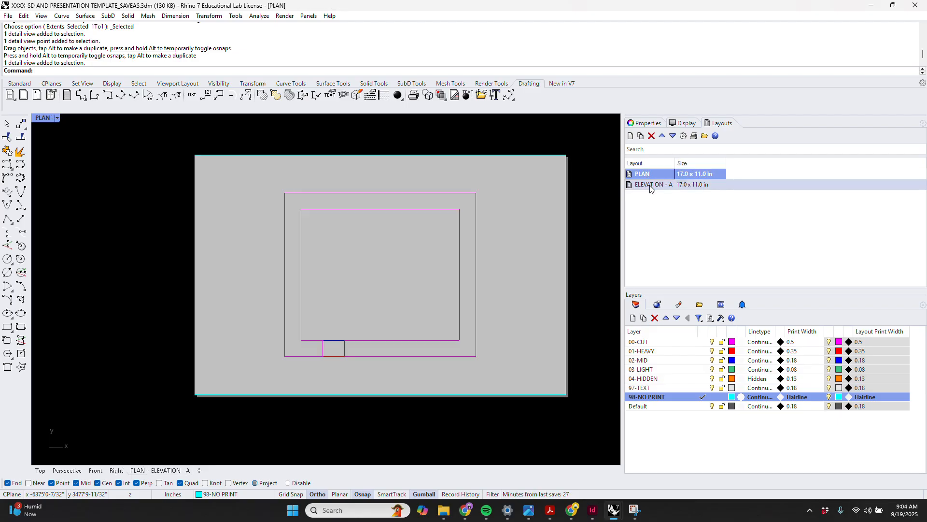
pyautogui.doubleClick(652, 184)
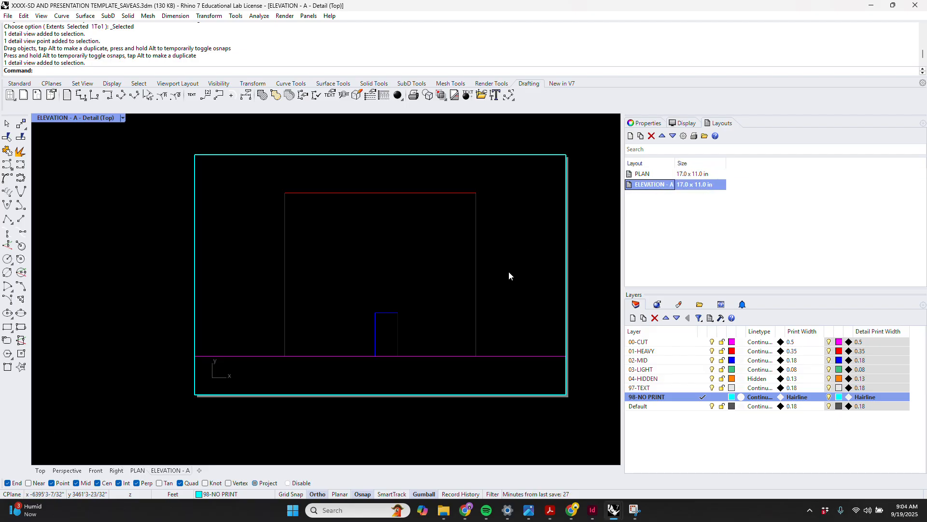
pyautogui.doubleClick(508, 271)
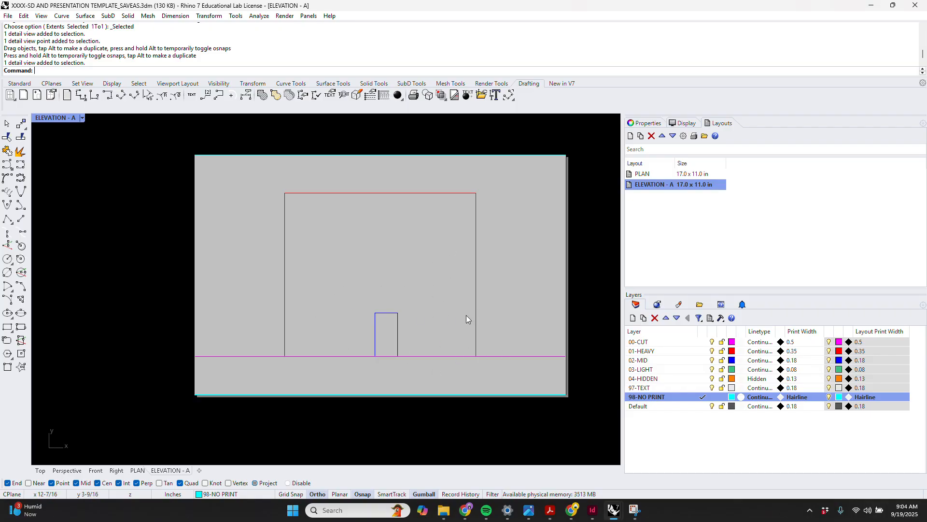
# Step: Activate the ELEVATION - A detail, widen the layer color column, and change the 00-CUT layer's color to Red
pyautogui.doubleClick(434, 280)
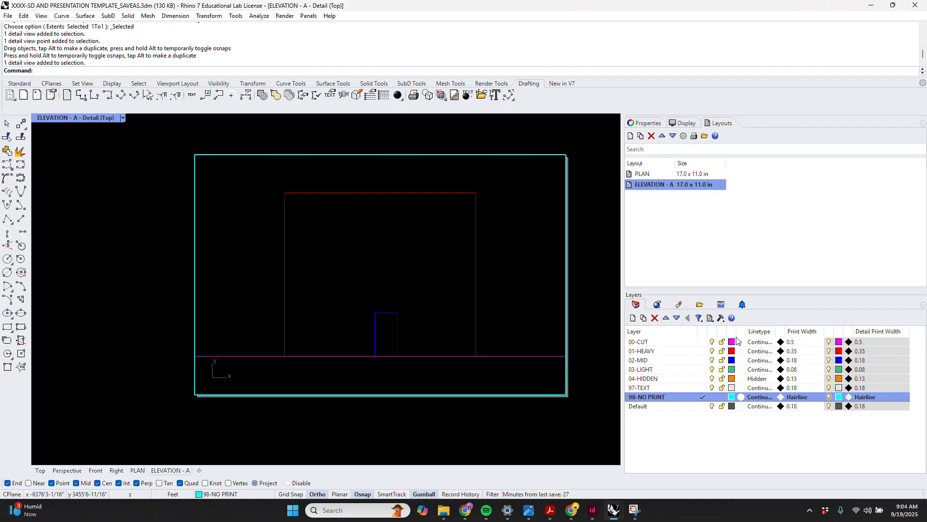
pyautogui.moveTo(738, 332); pyautogui.dragTo(763, 333)
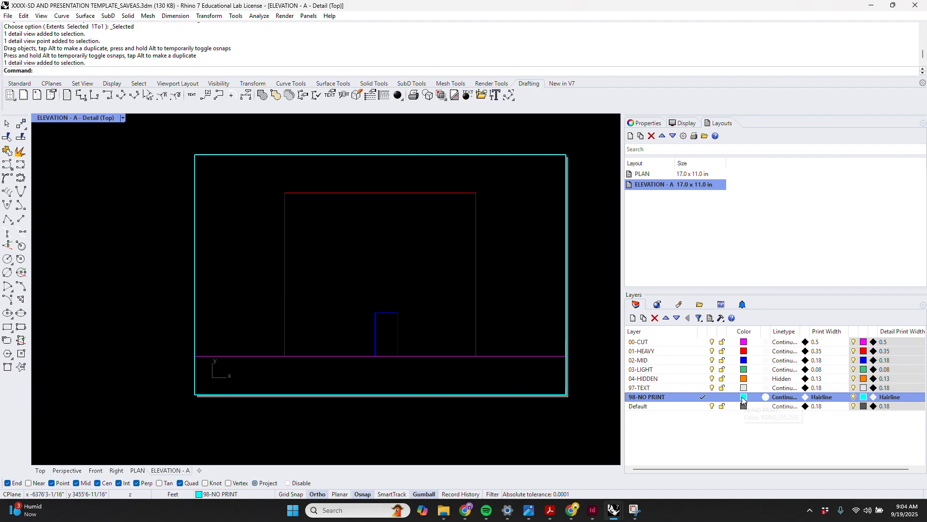
pyautogui.click(684, 343)
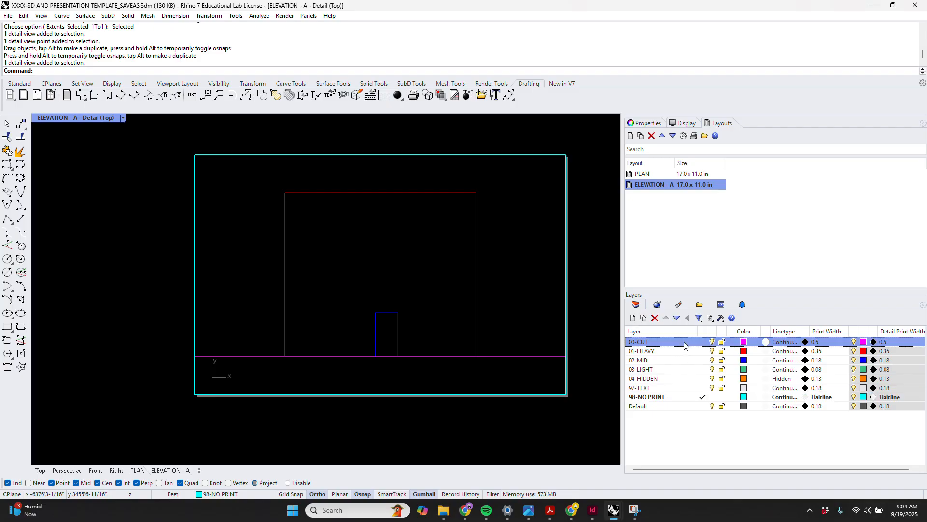
pyautogui.click(743, 342)
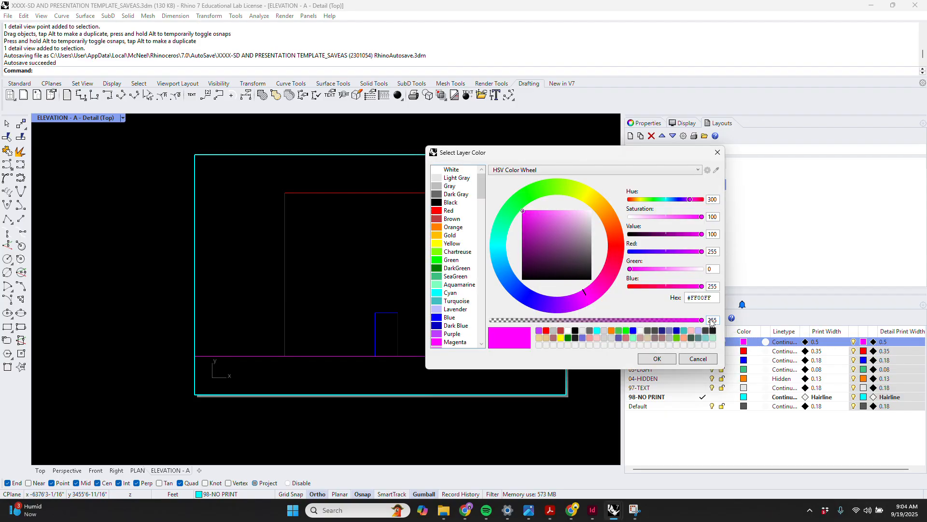
pyautogui.click(452, 211)
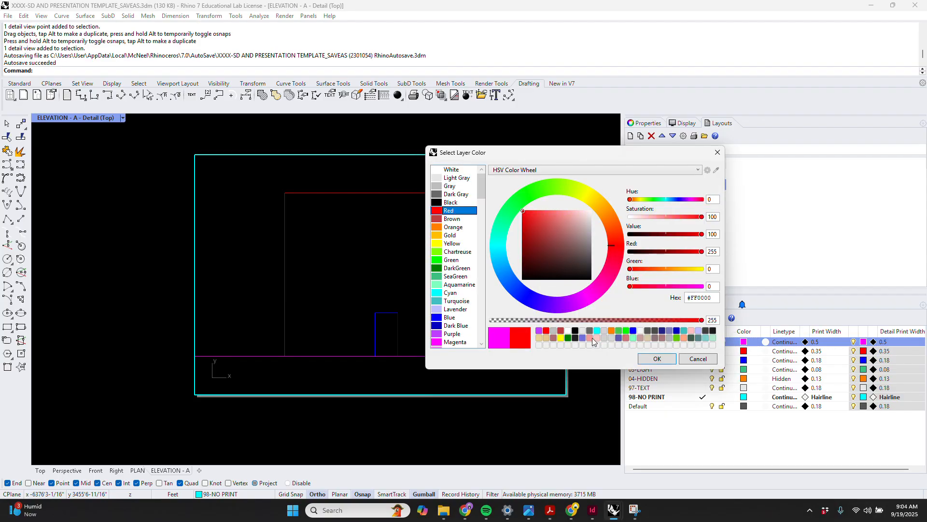
pyautogui.click(653, 359)
# Step: Change the 01-HEAVY layer's color to Purple
pyautogui.click(744, 353)
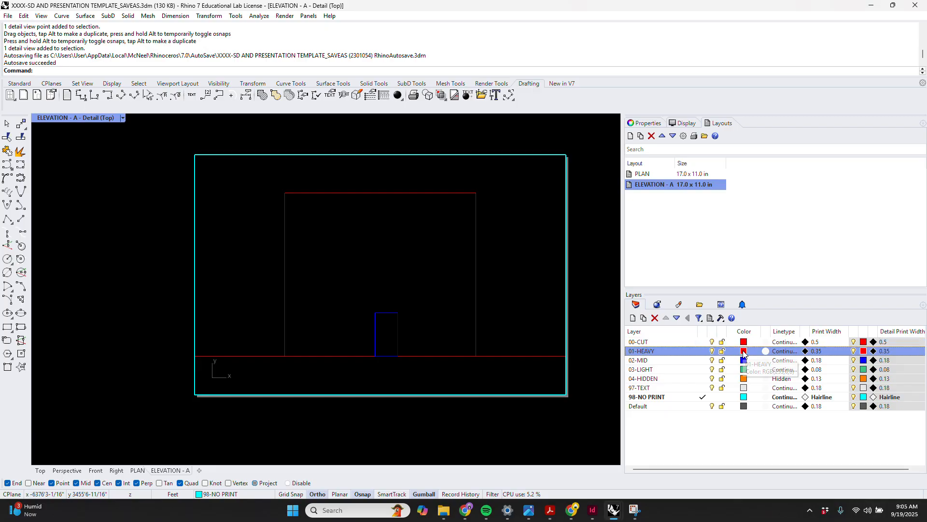
pyautogui.click(744, 352)
pyautogui.click(453, 334)
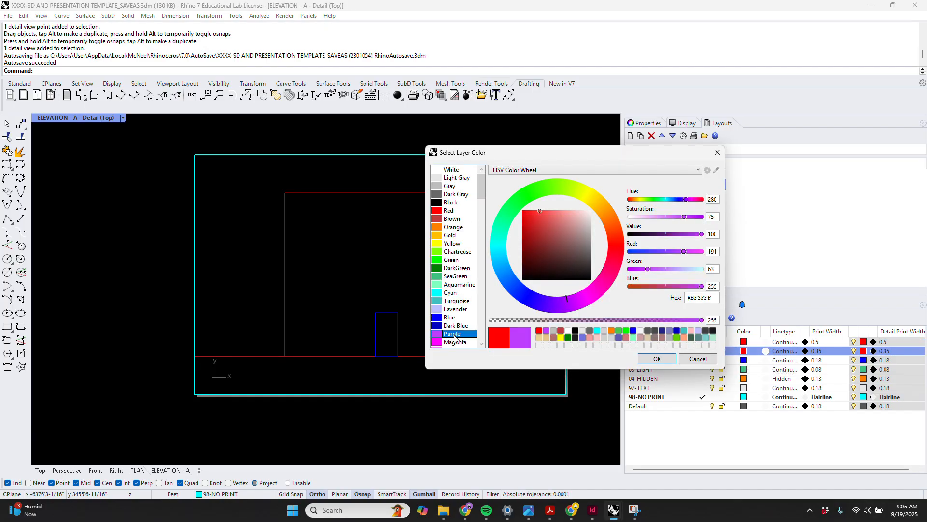
pyautogui.click(657, 358)
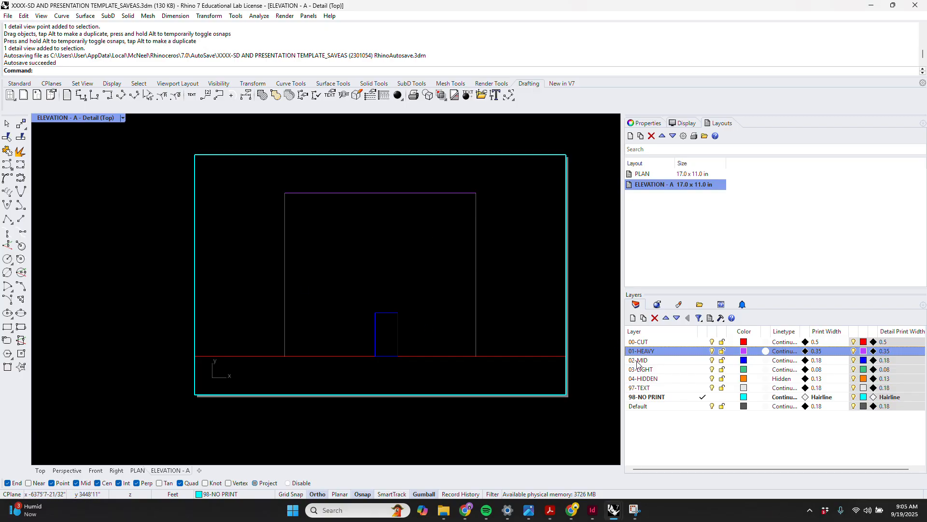
# Step: Hide the 01-HEAVY layer in the whole model and show it again
pyautogui.click(711, 352)
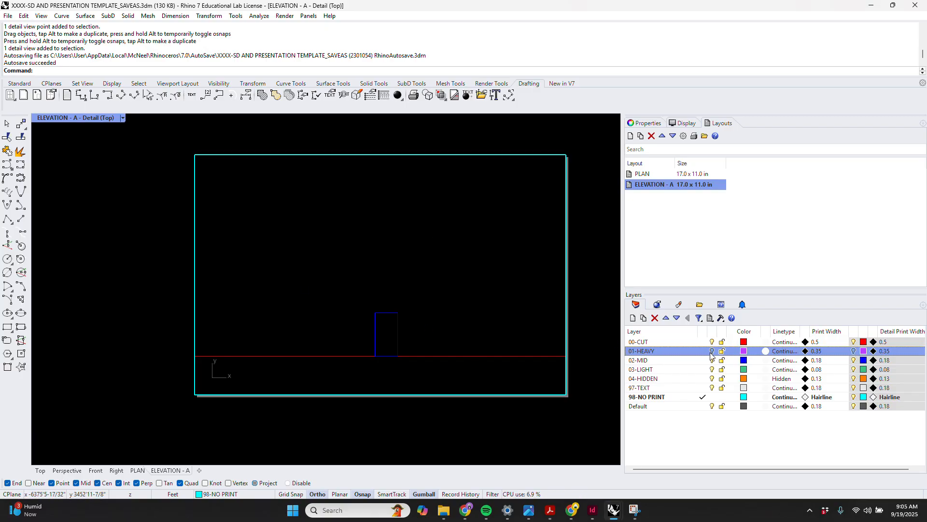
pyautogui.click(712, 352)
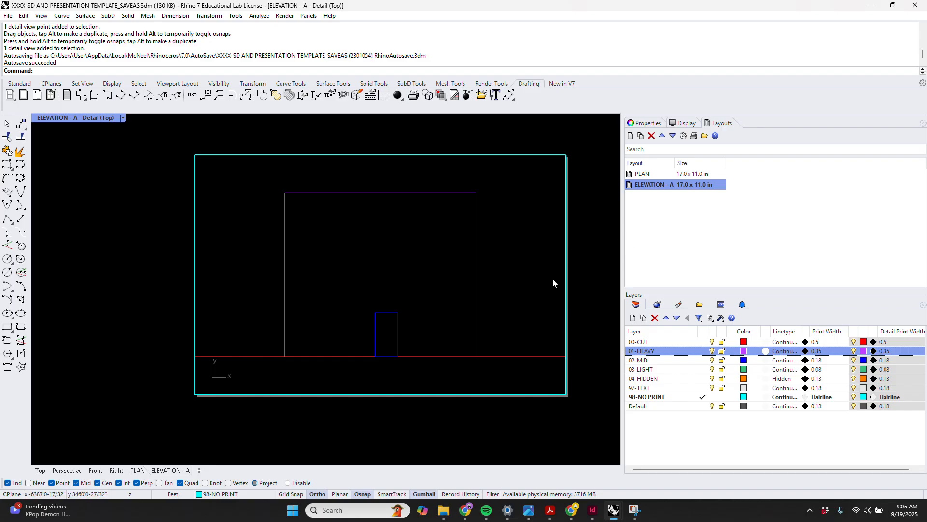
# Step: Turn off the 00-CUT layer only inside the ELEVATION - A detail, and return to layout space
pyautogui.doubleClick(525, 285)
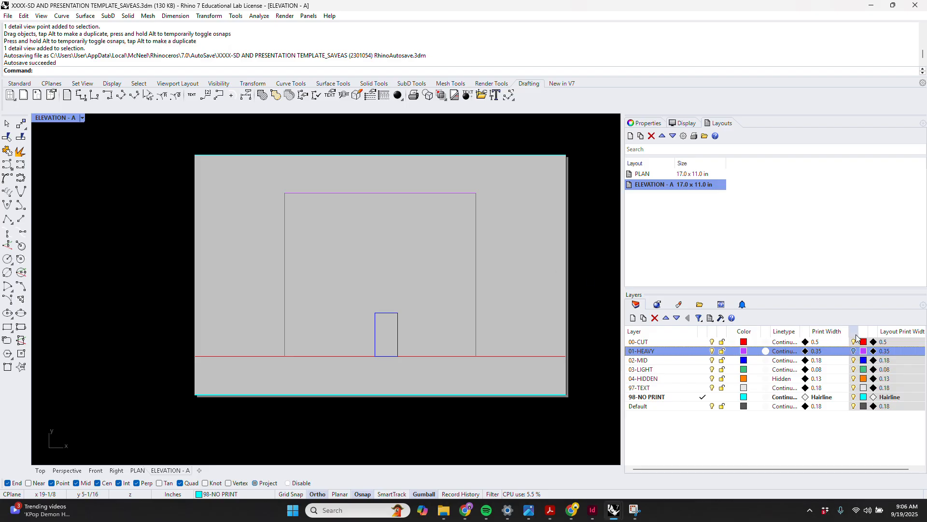
pyautogui.doubleClick(519, 250)
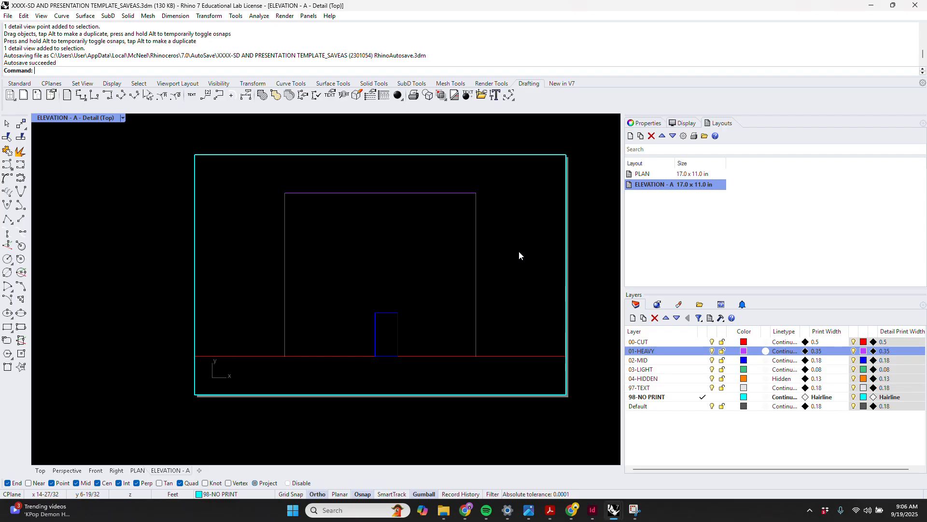
pyautogui.click(387, 312)
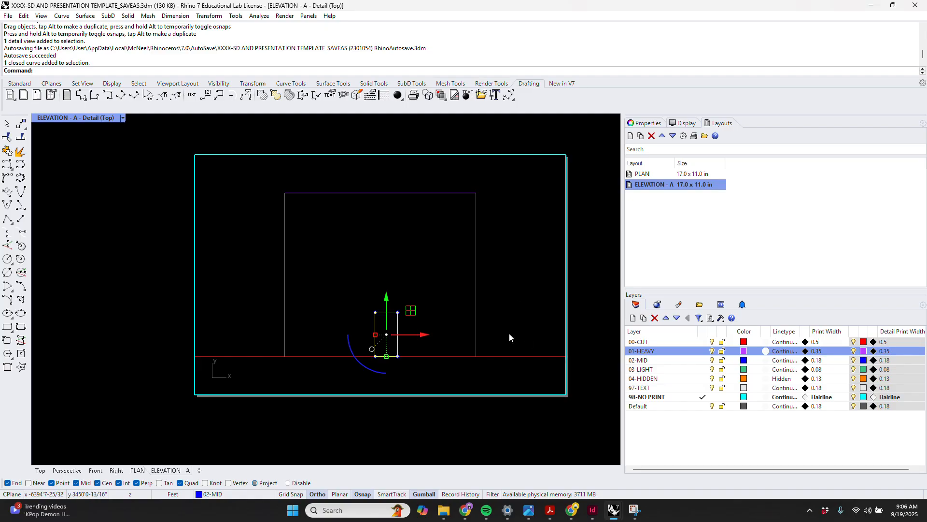
pyautogui.click(514, 313)
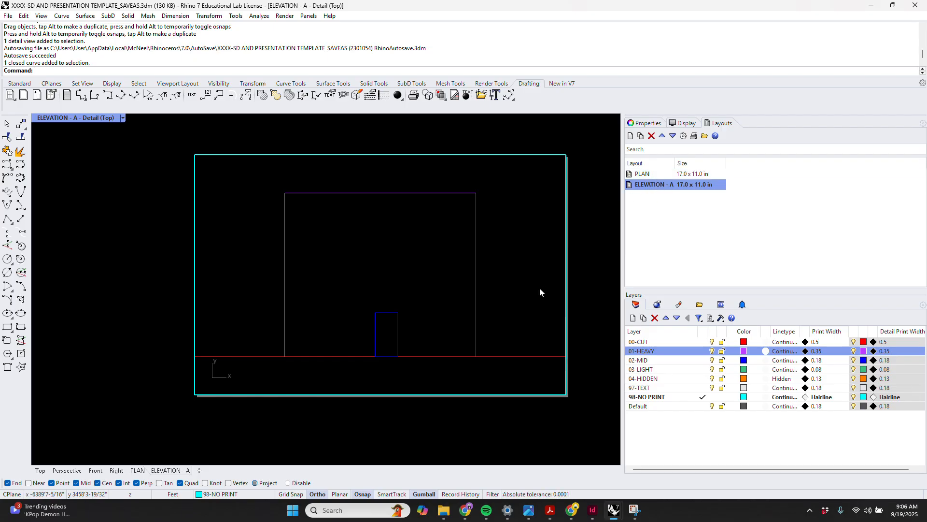
pyautogui.click(854, 341)
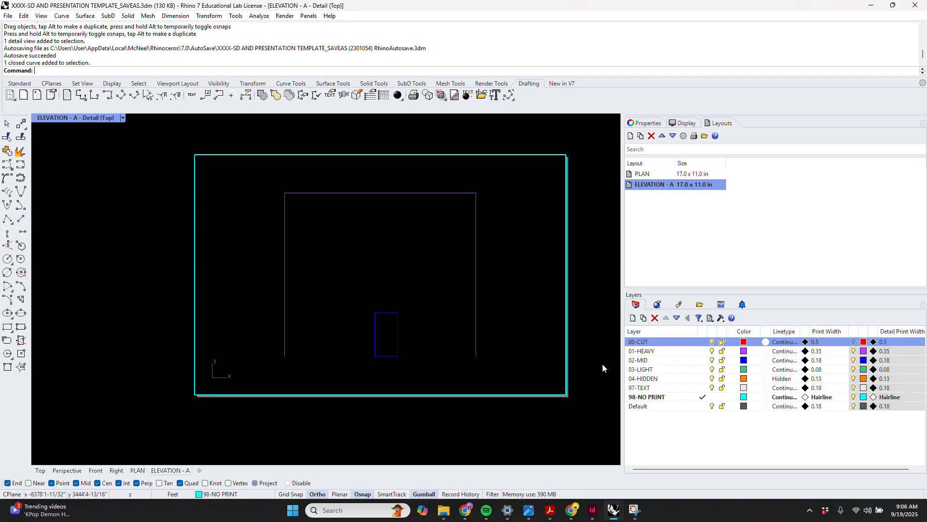
pyautogui.doubleClick(529, 323)
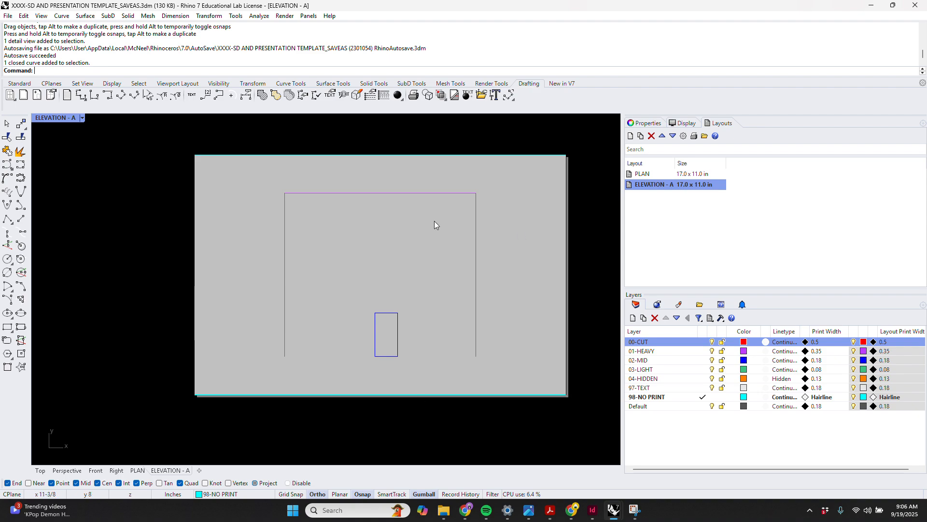
# Step: Check the elevation's ground line in the Top model view against the ELEVATION - A detail, finishing inside the detail
pyautogui.click(41, 470)
pyautogui.scroll(-3, 319, 222)
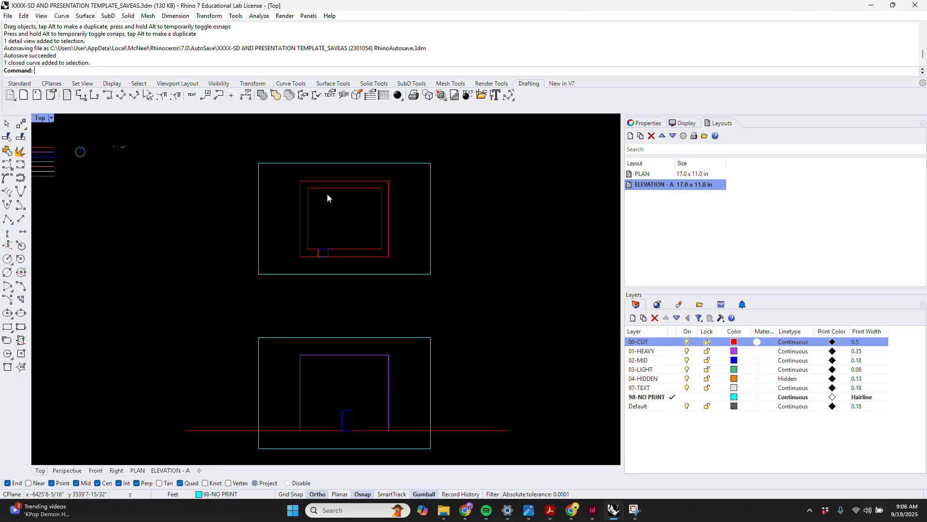
pyautogui.scroll(4, 343, 377)
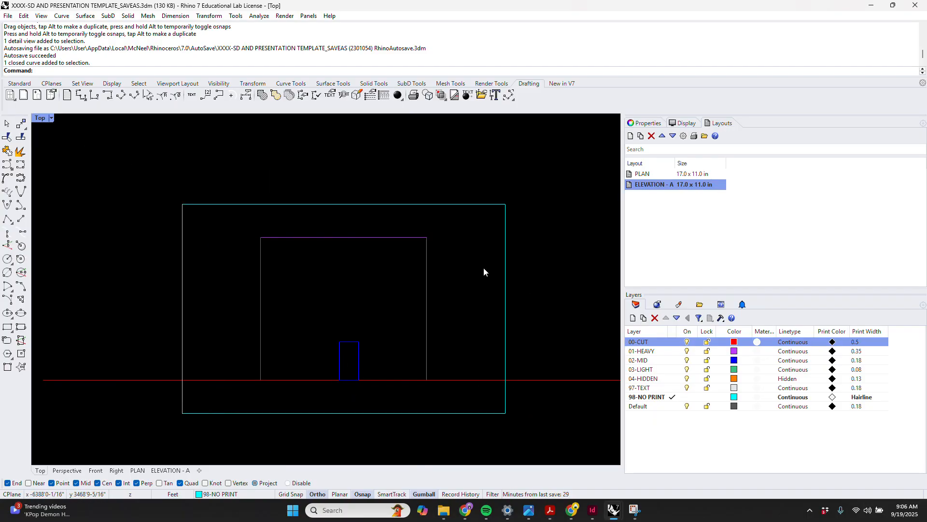
pyautogui.click(646, 187)
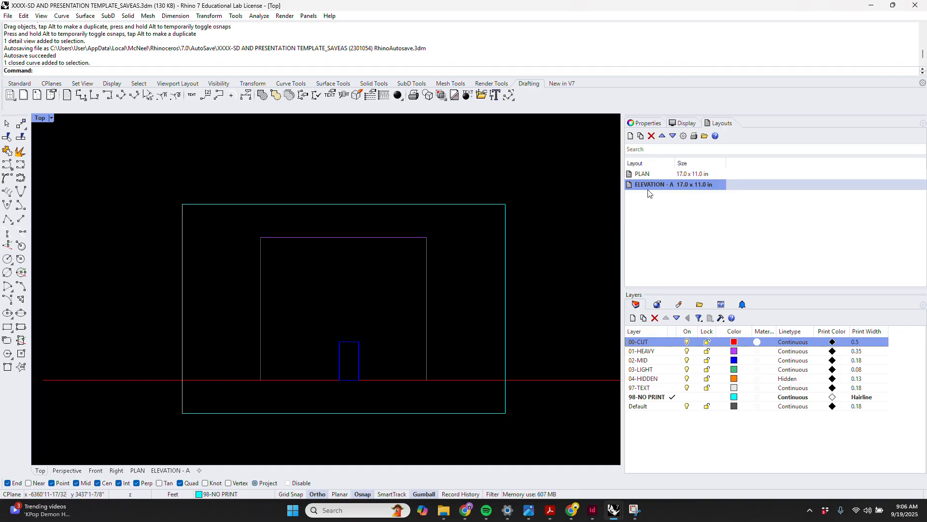
pyautogui.doubleClick(646, 189)
pyautogui.doubleClick(502, 276)
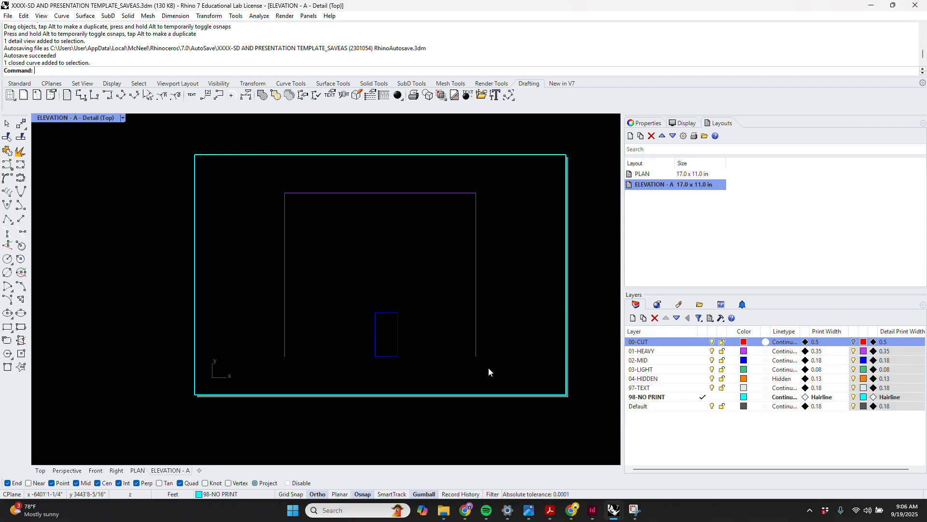
# Step: Compare the 00-CUT lines across the PLAN layout, the ELEVATION - A detail and the Top model view, finishing on ELEVATION - A
pyautogui.doubleClick(660, 175)
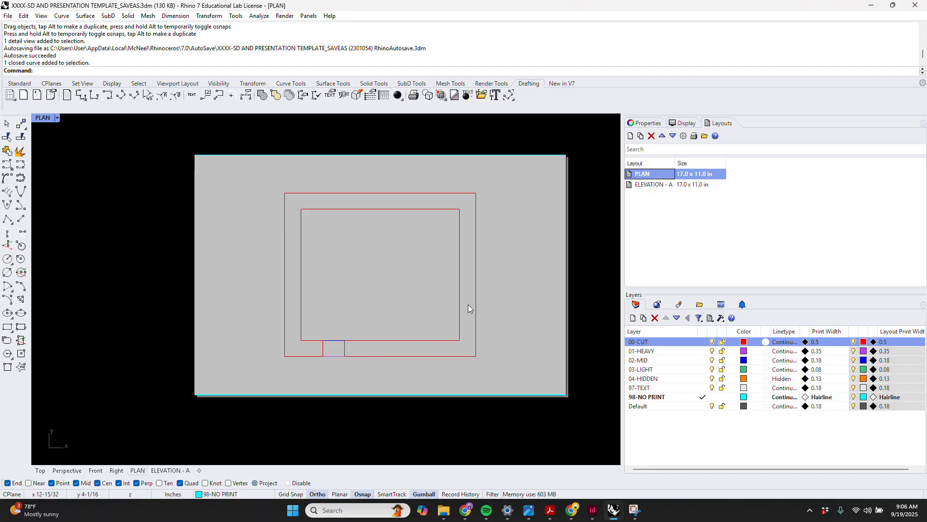
pyautogui.doubleClick(658, 184)
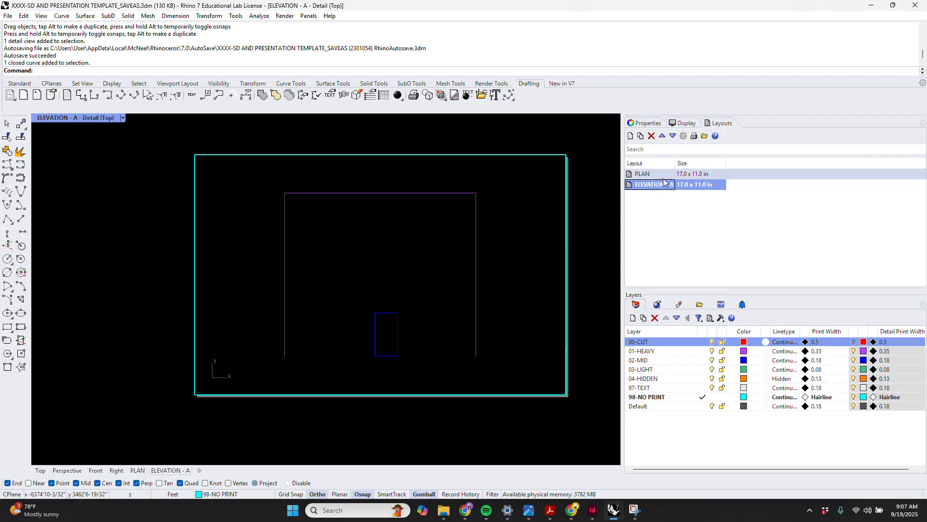
pyautogui.click(40, 471)
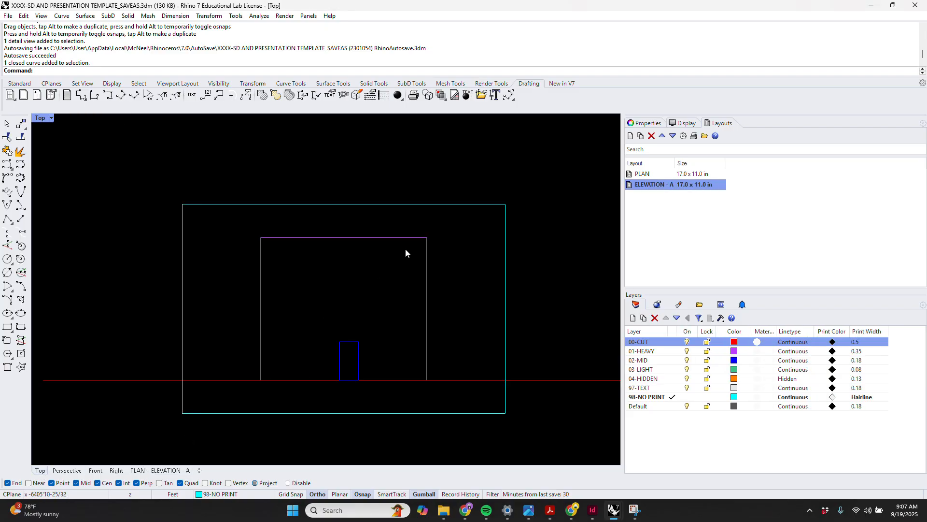
pyautogui.scroll(-5, 413, 234)
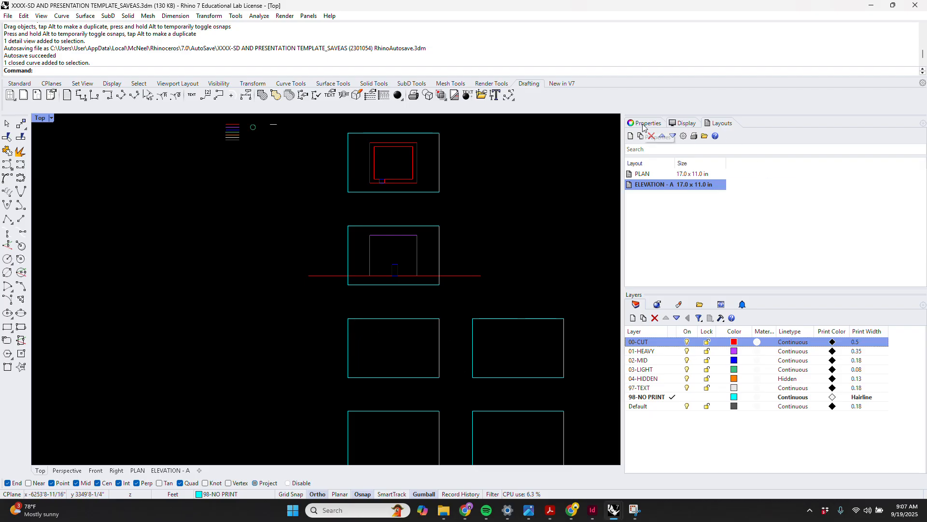
pyautogui.click(651, 185)
pyautogui.doubleClick(651, 188)
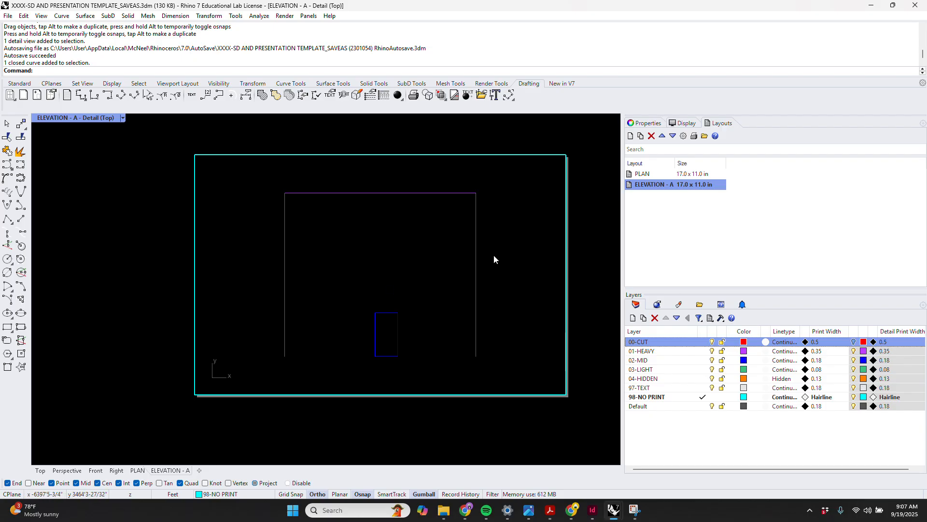
# Step: Leave the ELEVATION - A detail and set the PrintDisplay state to On in the PLAN layout
pyautogui.doubleClick(516, 285)
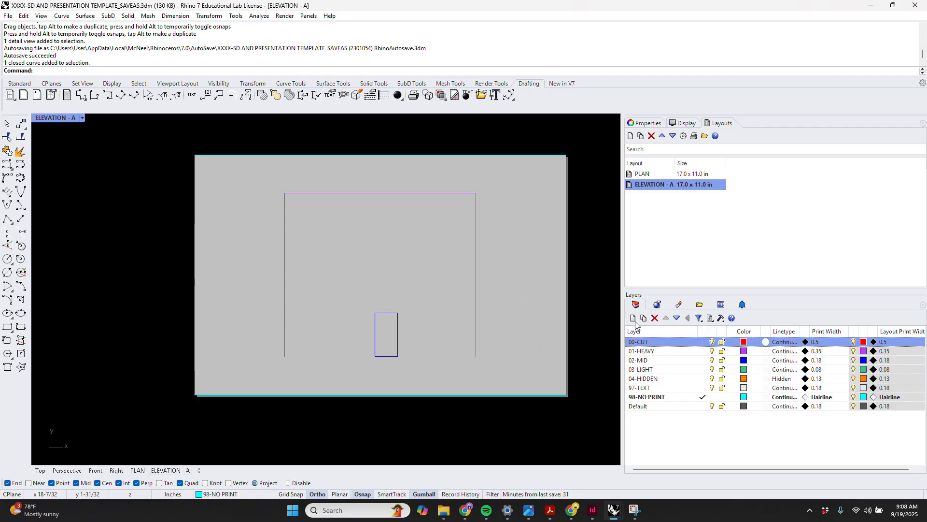
pyautogui.click(654, 178)
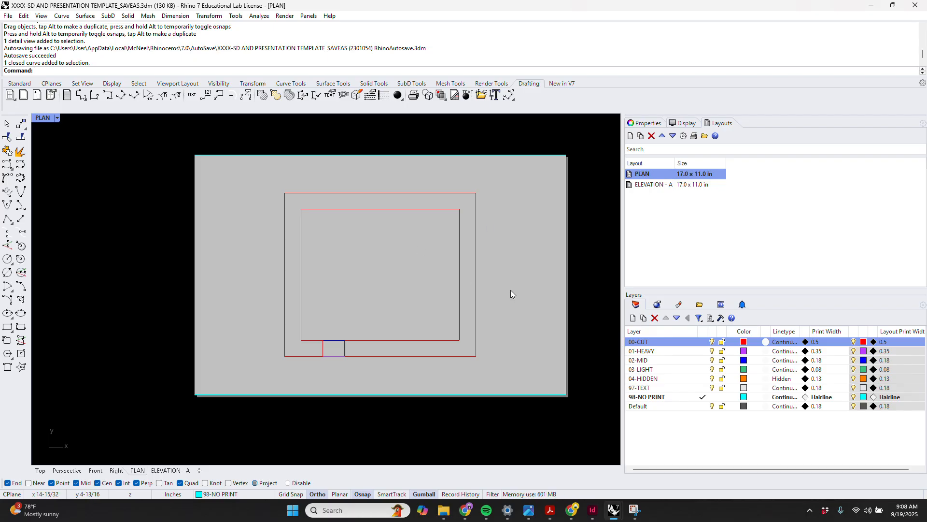
pyautogui.write('PrintDisplay')
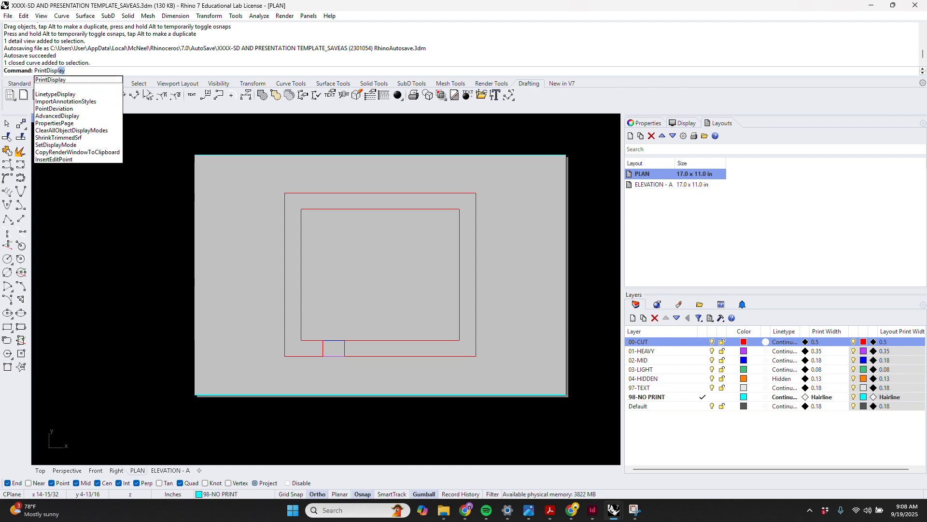
pyautogui.press('Return')
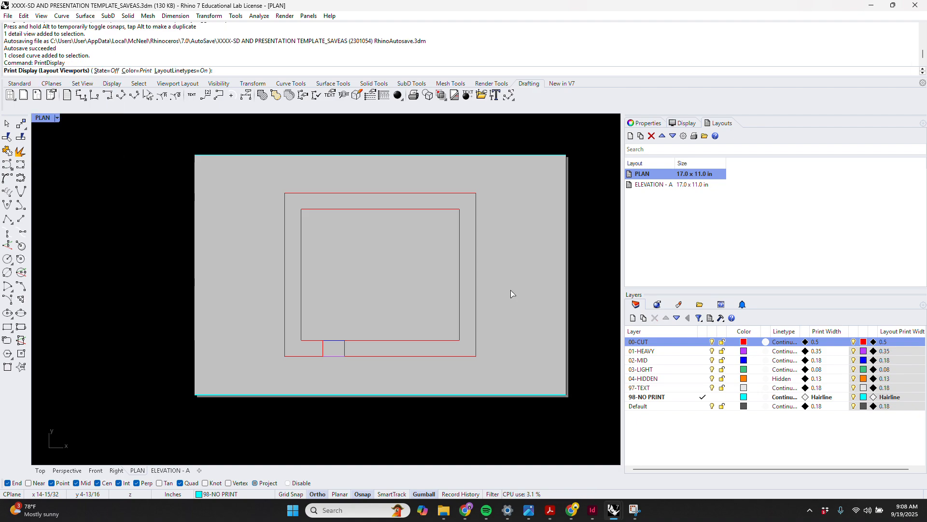
pyautogui.write('S')
pyautogui.press('Return')
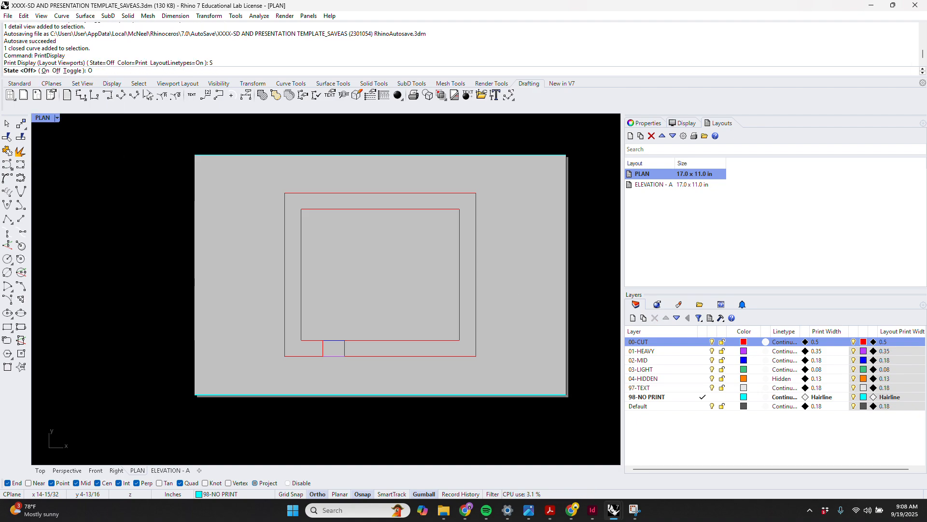
pyautogui.write('O')
pyautogui.press('Return')
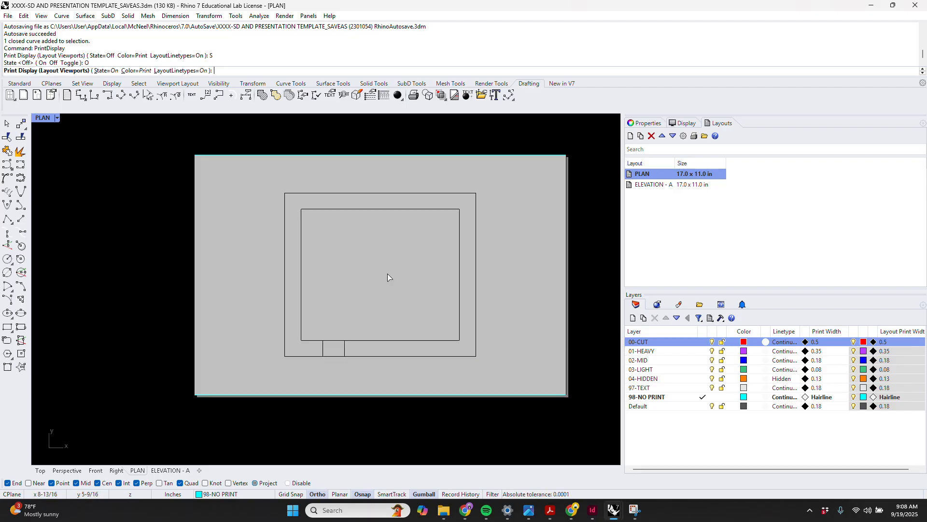
# Step: Examine the line weights of the plan's walls and door opening at close and far range in the PLAN layout
pyautogui.scroll(5, 393, 277)
pyautogui.scroll(-2, 393, 277)
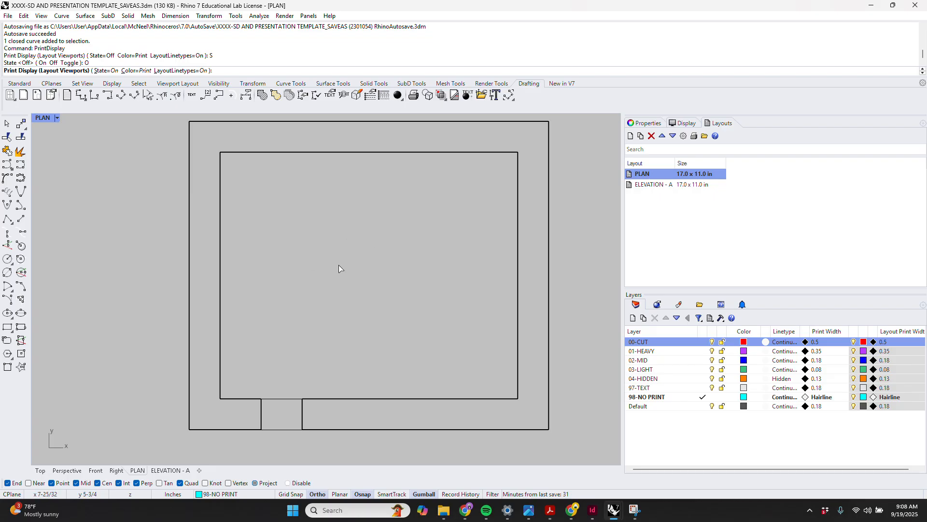
pyautogui.scroll(-2, 371, 240)
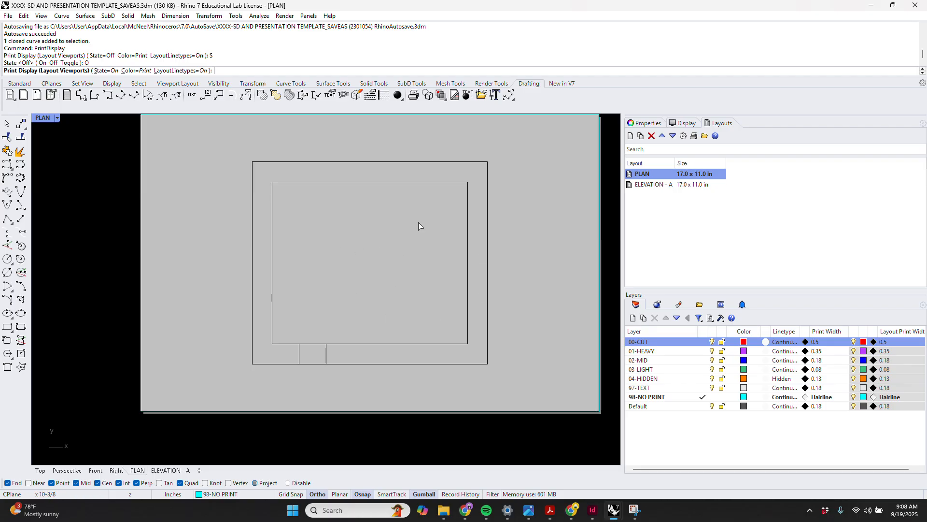
pyautogui.scroll(2, 356, 264)
pyautogui.scroll(3, 355, 275)
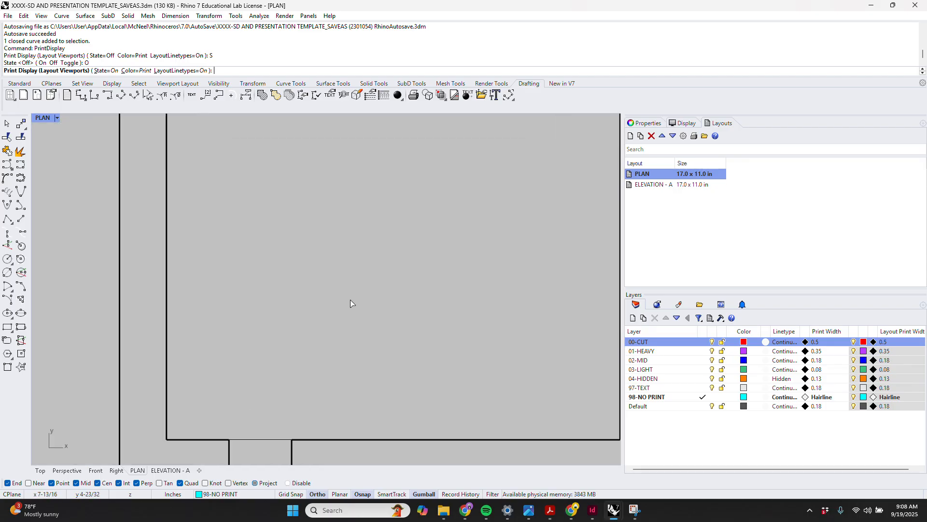
pyautogui.scroll(-1, 353, 307)
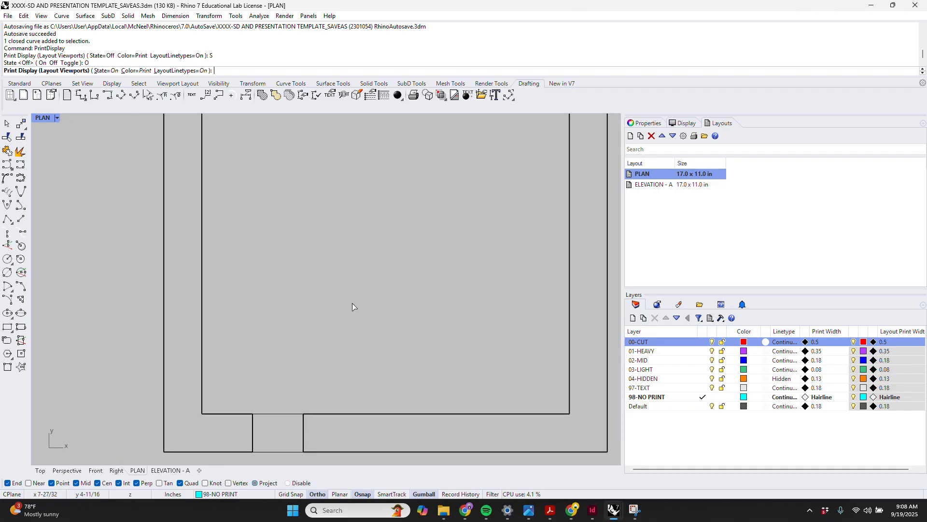
pyautogui.scroll(-2, 368, 351)
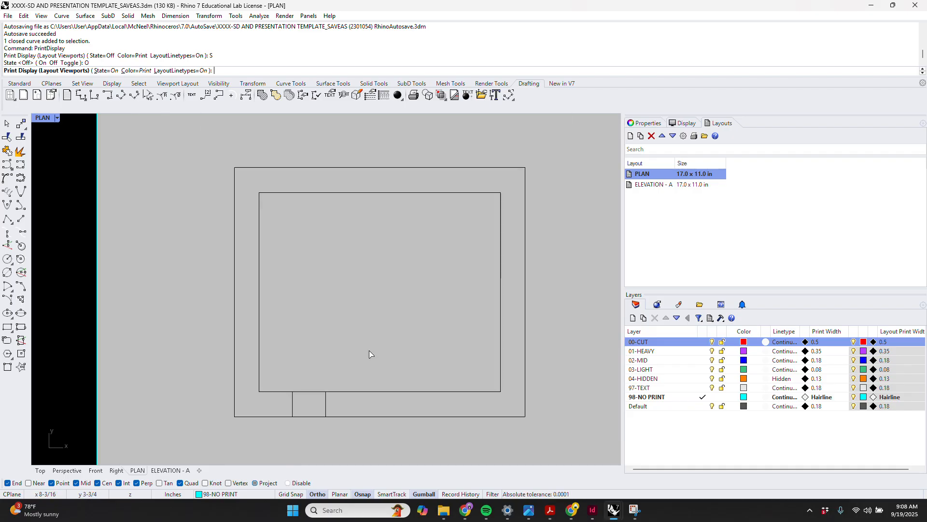
pyautogui.scroll(2, 368, 350)
pyautogui.scroll(-2, 368, 350)
pyautogui.scroll(3, 365, 354)
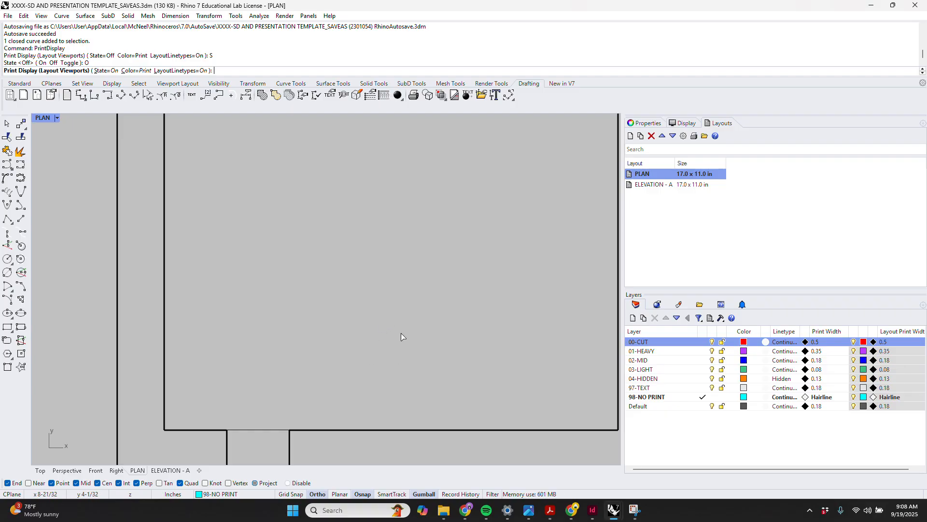
pyautogui.scroll(-5, 402, 309)
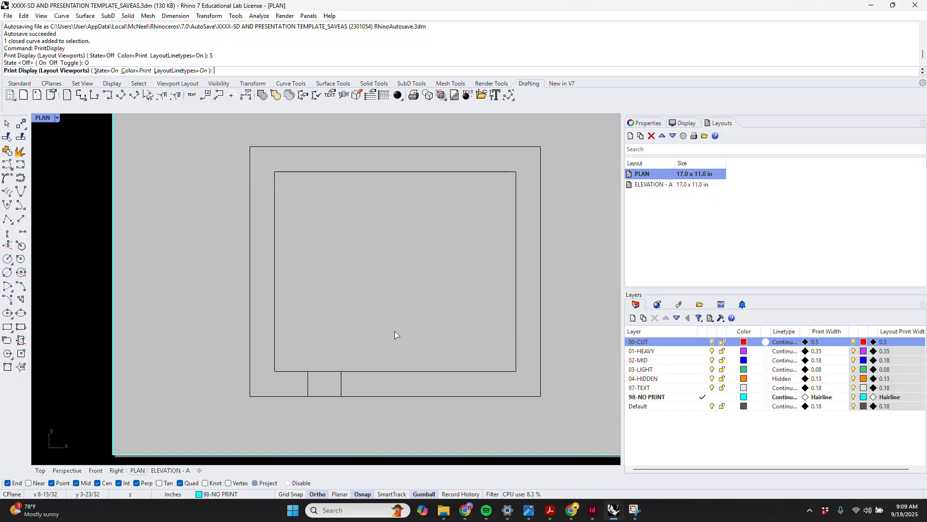
# Step: Compare the plan's line colors inside the PLAN detail and in layout space, finishing in layout space
pyautogui.doubleClick(412, 317)
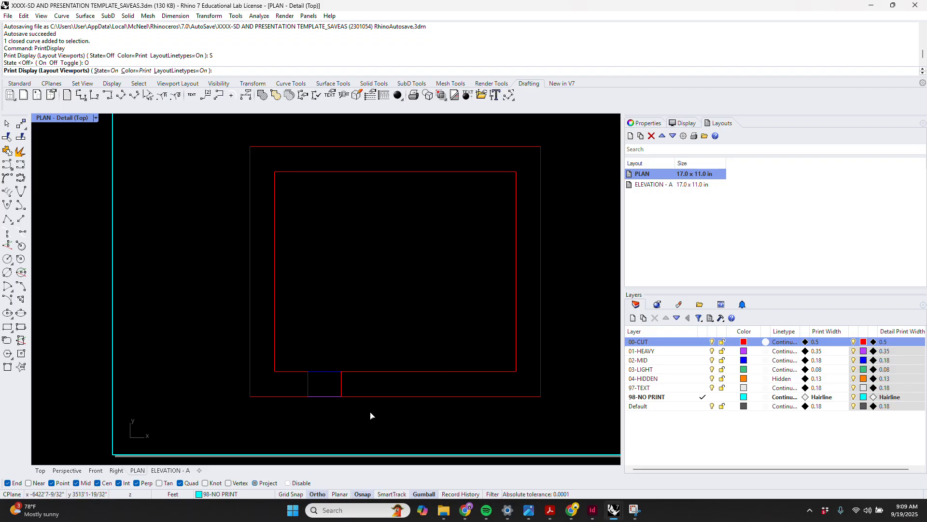
pyautogui.doubleClick(436, 316)
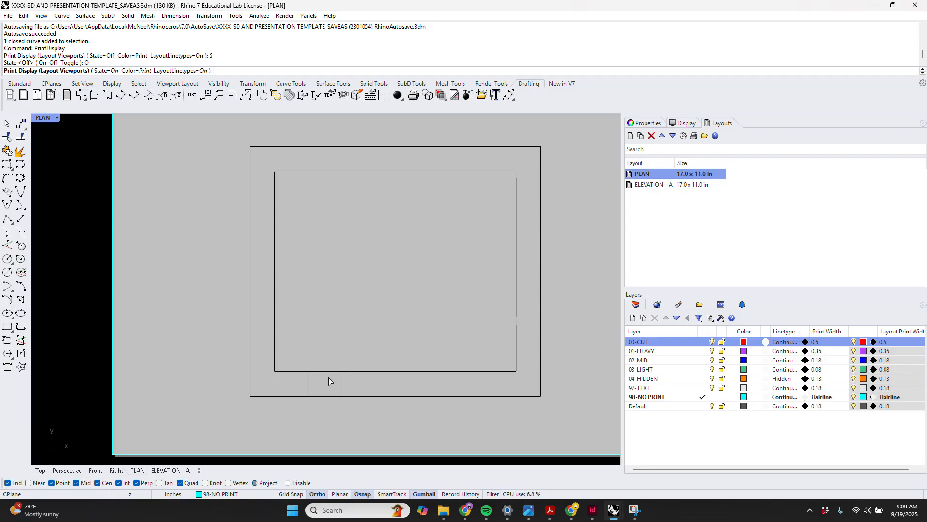
pyautogui.doubleClick(371, 304)
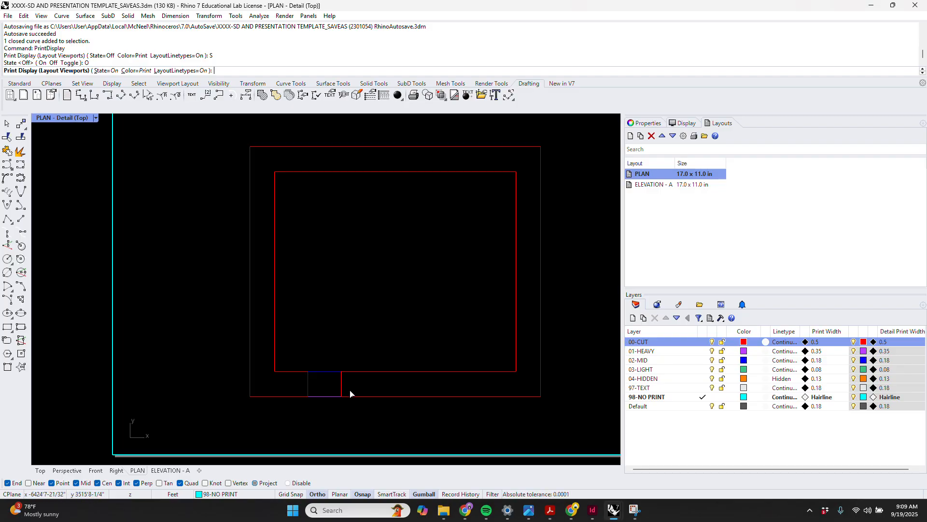
pyautogui.doubleClick(459, 320)
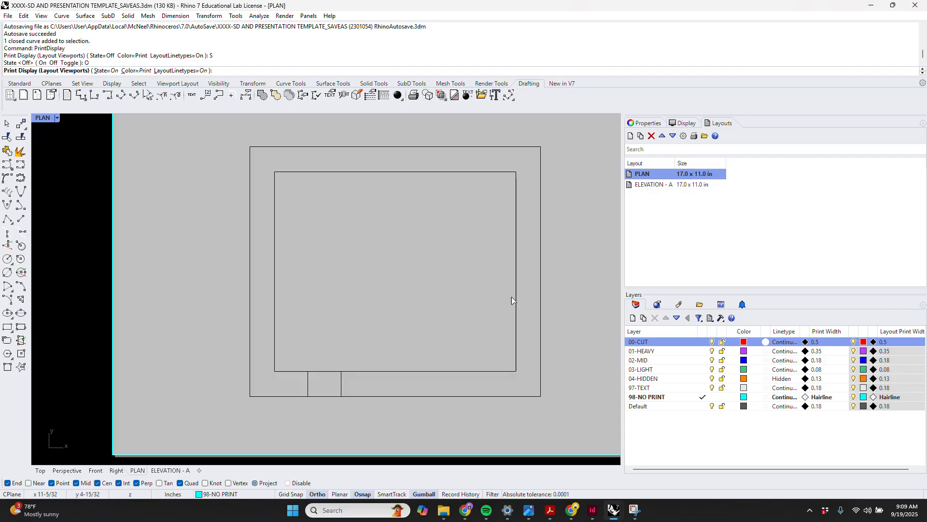